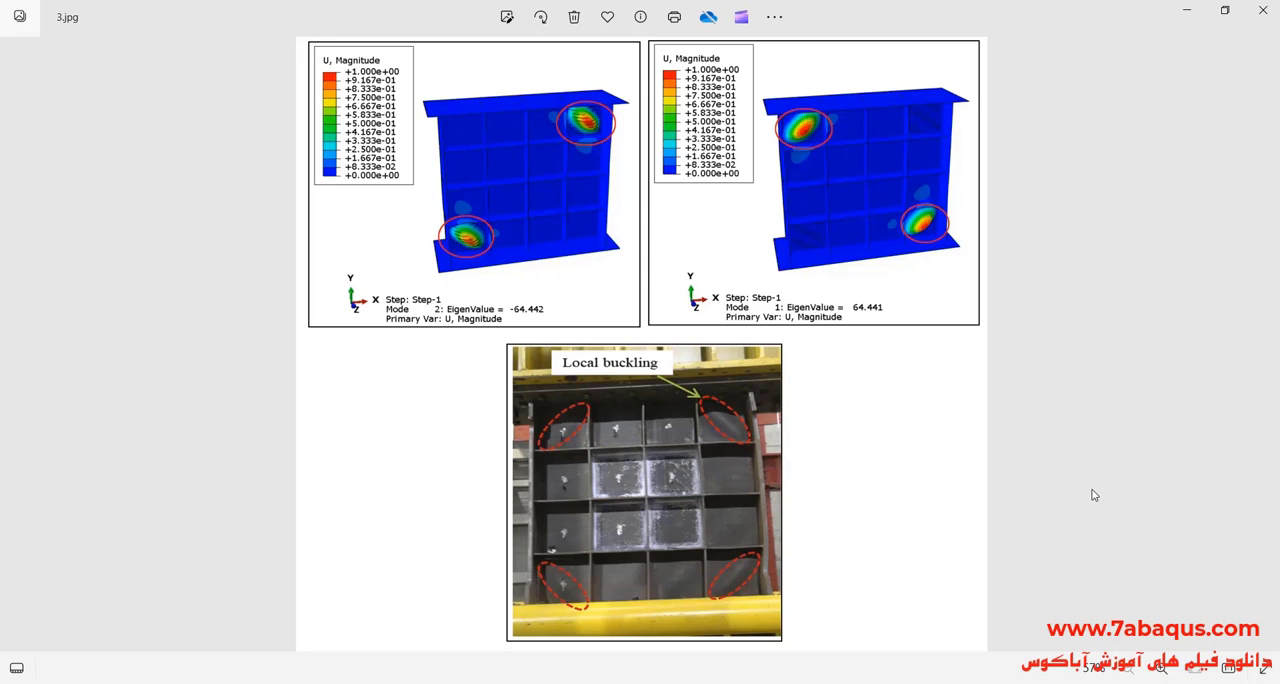
Step: Examine the buckling mode contour plots for modes 1 and 2 and the local-buckling test photo in 3.jpg
{"action": "scroll", "coordinate": [652, 477], "scroll_direction": "up", "scroll_amount": 4}
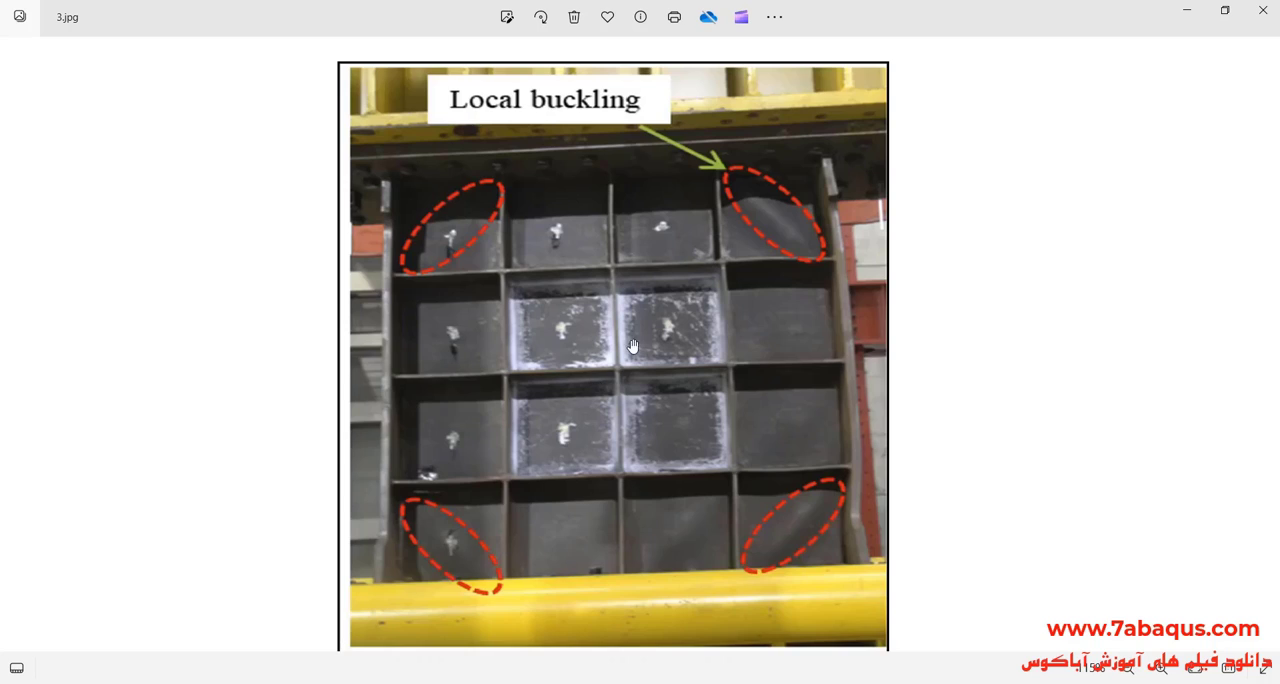
{"action": "left_click_drag", "start_coordinate": [598, 392], "coordinate": [645, 471]}
{"action": "scroll", "coordinate": [645, 471], "scroll_direction": "up", "scroll_amount": 5}
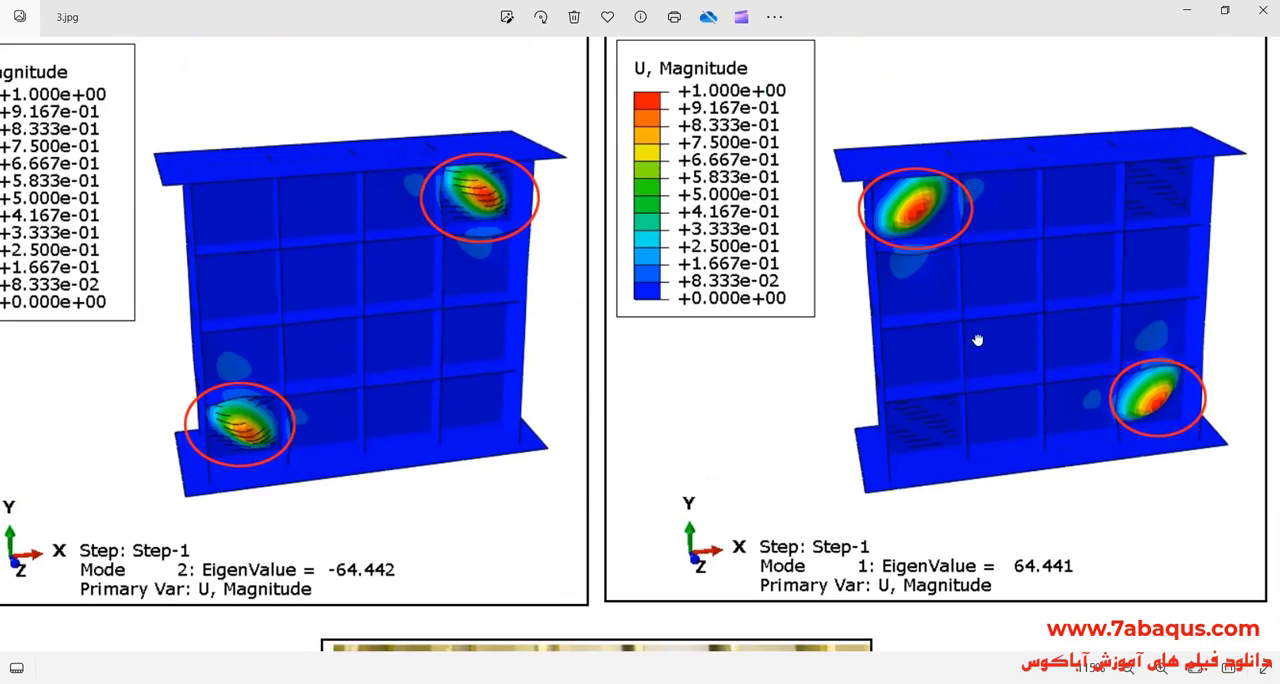
{"action": "scroll", "coordinate": [480, 272], "scroll_direction": "up", "scroll_amount": 3}
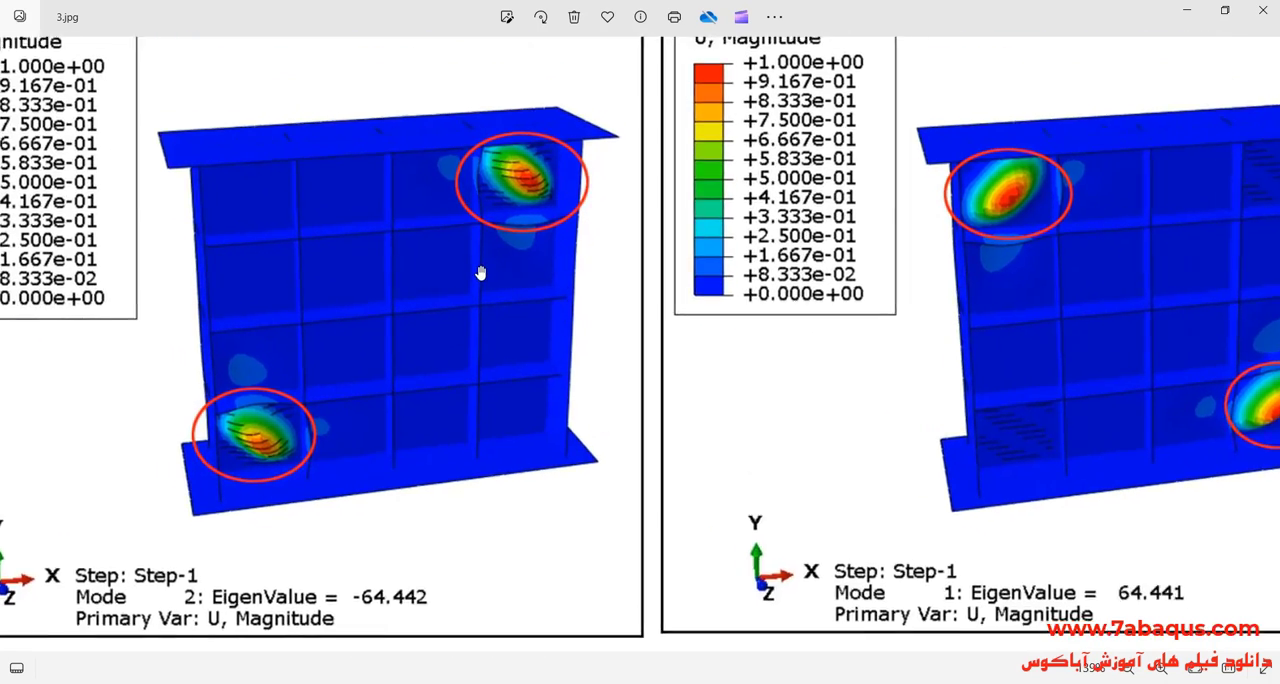
{"action": "scroll", "coordinate": [496, 288], "scroll_direction": "down", "scroll_amount": 5}
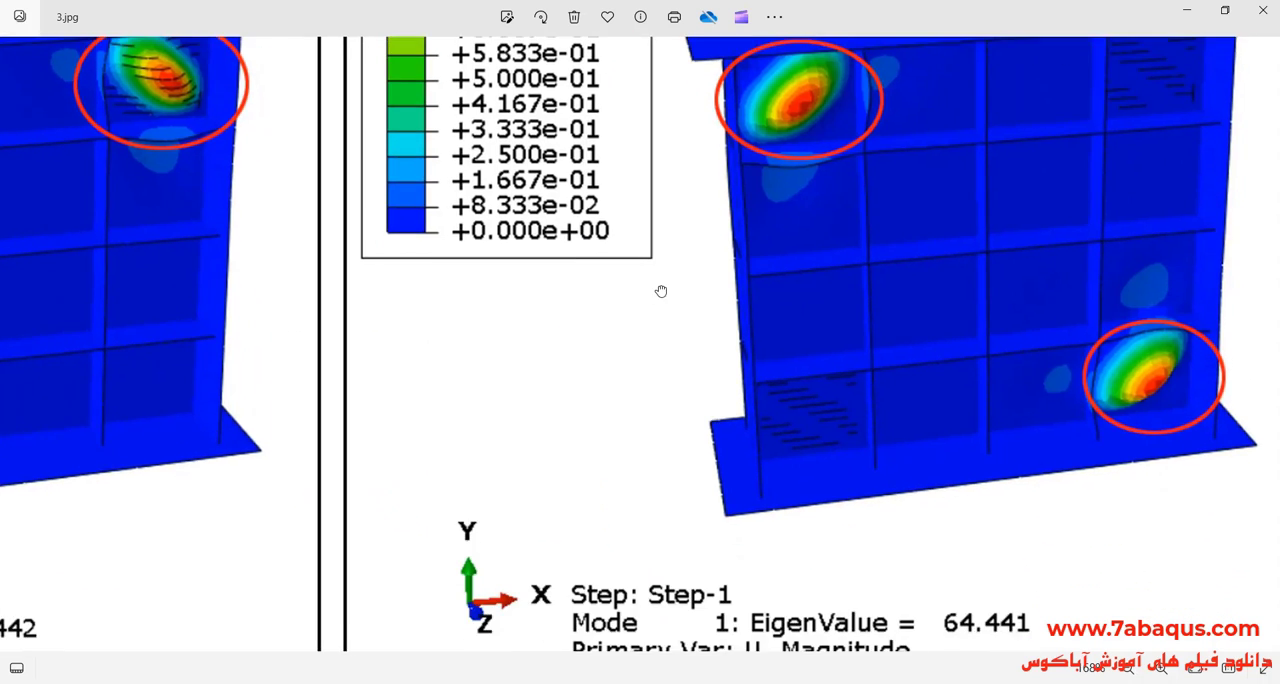
{"action": "scroll", "coordinate": [810, 97], "scroll_direction": "down", "scroll_amount": 2}
{"action": "scroll", "coordinate": [774, 116], "scroll_direction": "up", "scroll_amount": 3}
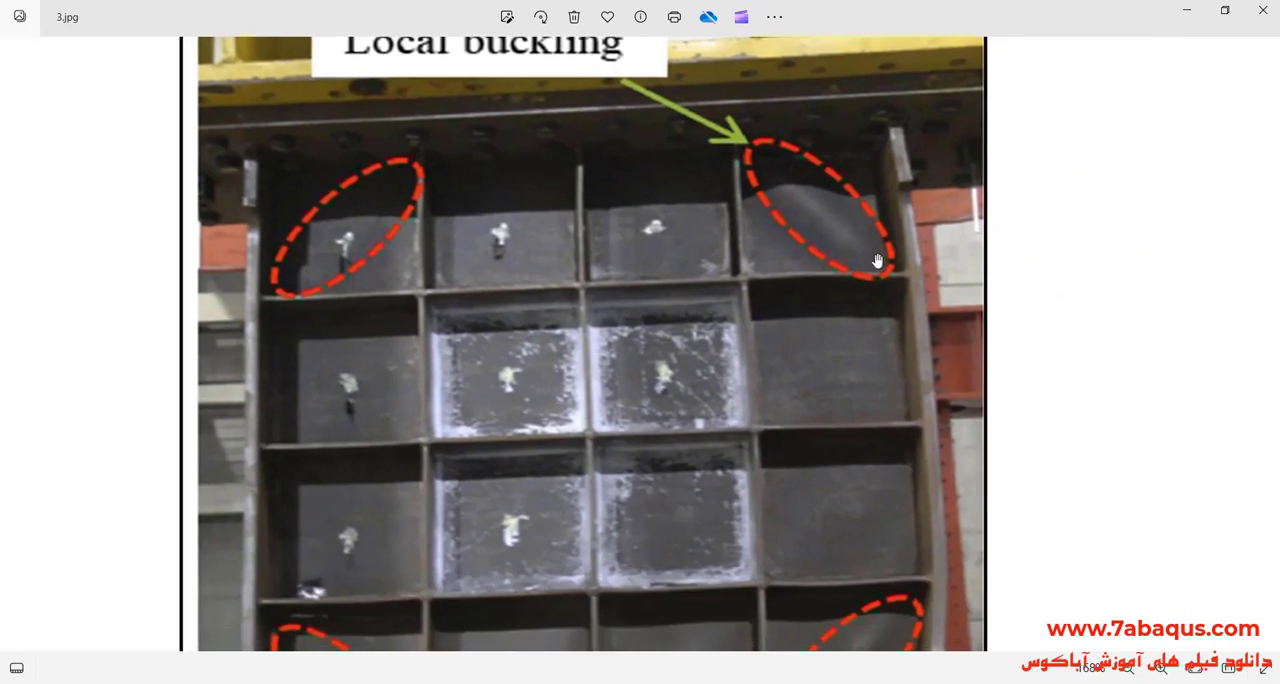
{"action": "scroll", "coordinate": [749, 214], "scroll_direction": "up", "scroll_amount": 4}
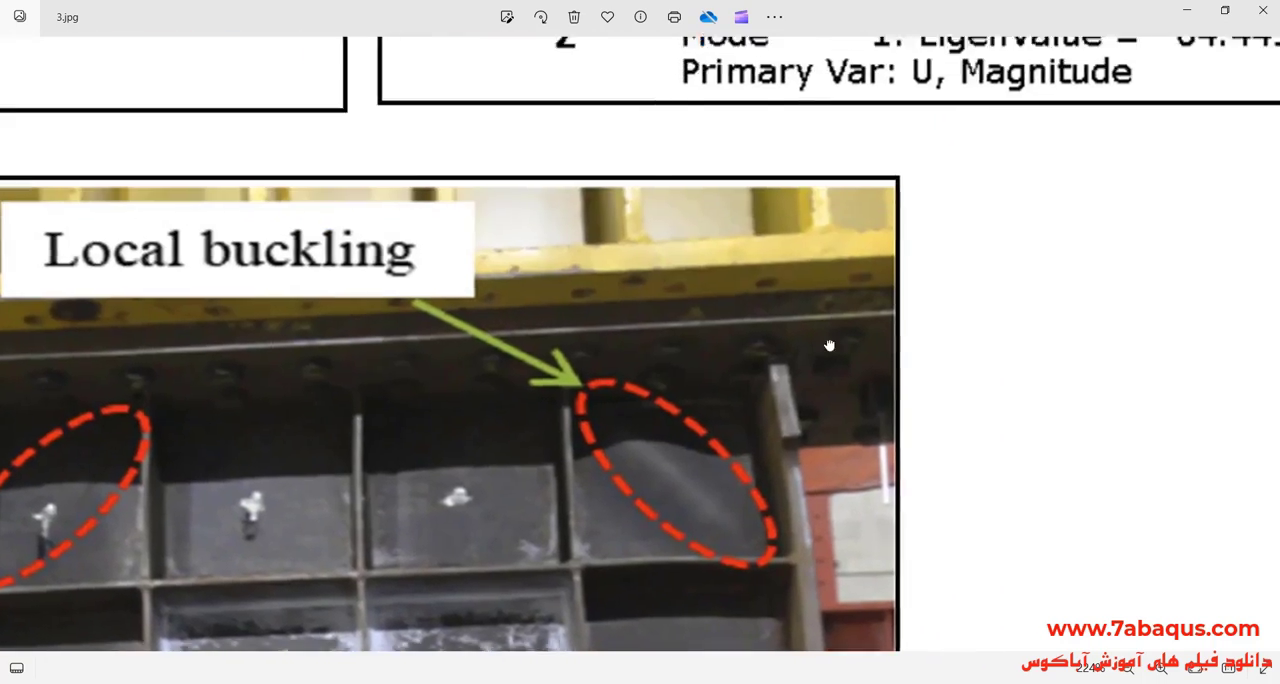
{"action": "left_click_drag", "start_coordinate": [829, 345], "coordinate": [814, 391]}
{"action": "scroll", "coordinate": [814, 391], "scroll_direction": "down", "scroll_amount": 7}
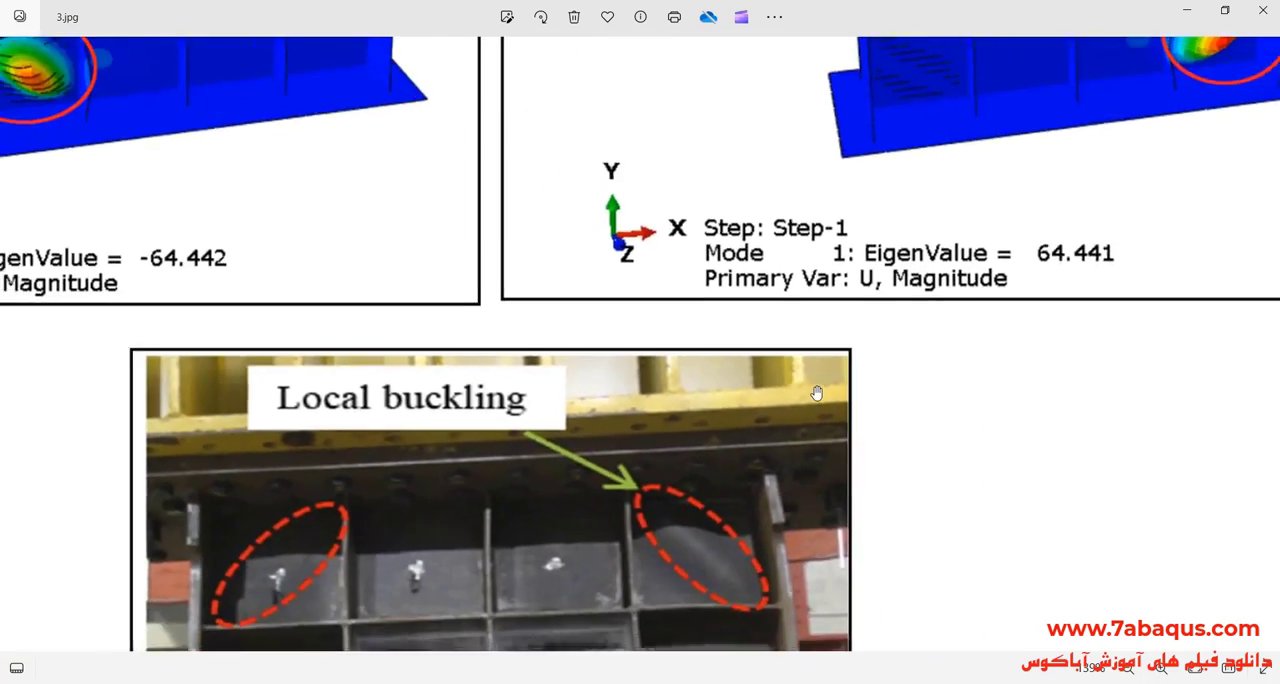
{"action": "left_click_drag", "start_coordinate": [542, 319], "coordinate": [566, 530]}
{"action": "scroll", "coordinate": [903, 320], "scroll_direction": "up", "scroll_amount": 3}
{"action": "left_click_drag", "start_coordinate": [950, 317], "coordinate": [1105, 350]}
{"action": "left_click_drag", "start_coordinate": [669, 388], "coordinate": [687, 134]}
{"action": "left_click_drag", "start_coordinate": [635, 420], "coordinate": [600, 145]}
{"action": "left_click_drag", "start_coordinate": [637, 327], "coordinate": [655, 169]}
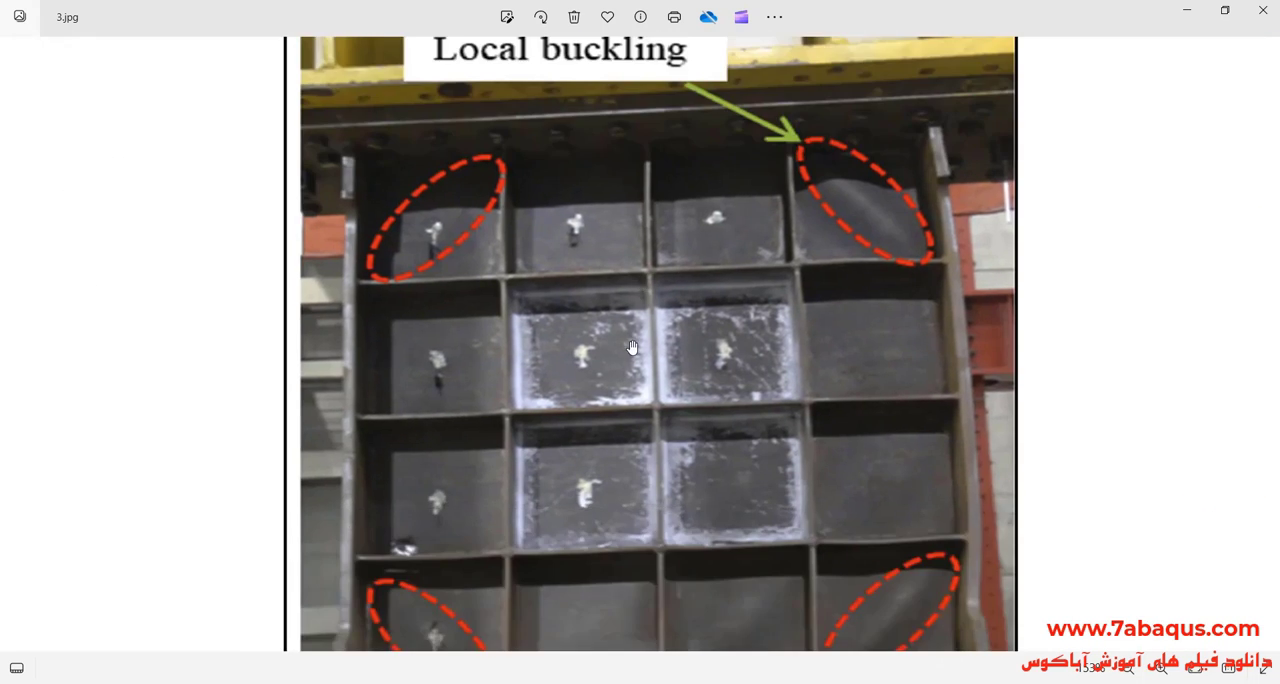
Step: View the Abaqus hysteresis curve comparison in 4.jpg and the Mises stress contour of the wall in 5.png
{"action": "scroll", "coordinate": [635, 365], "scroll_direction": "down", "scroll_amount": 5}
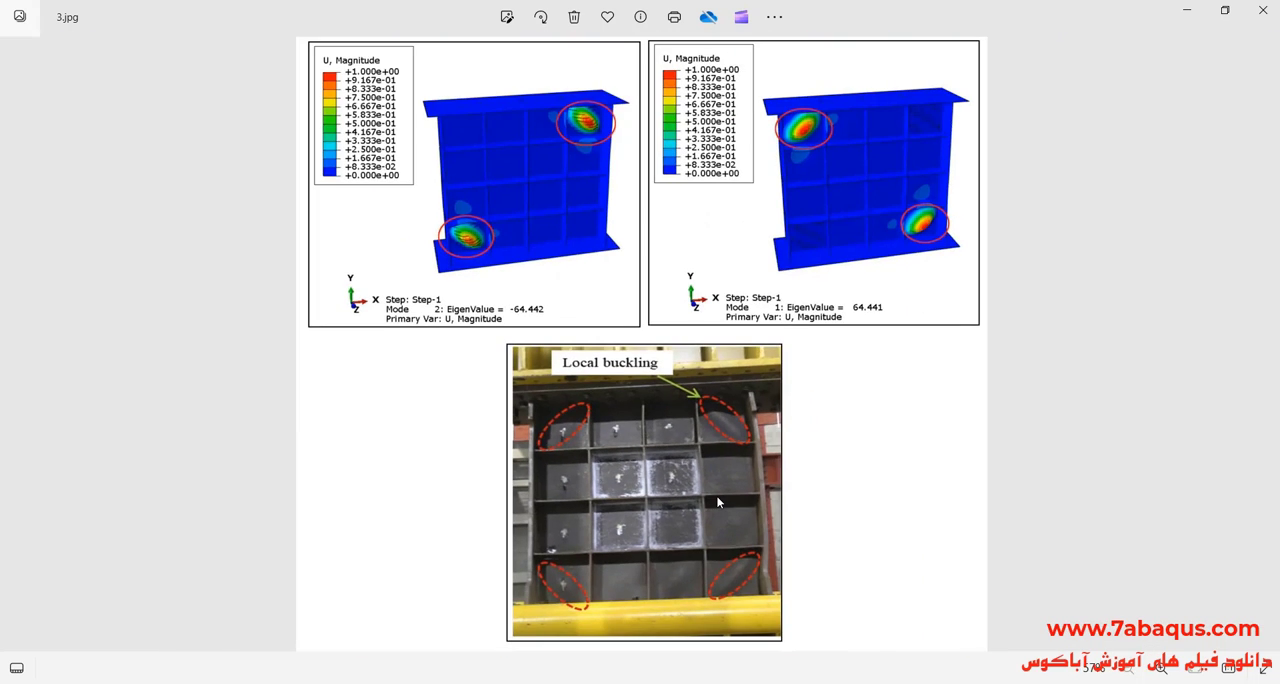
{"action": "key", "text": "Right"}
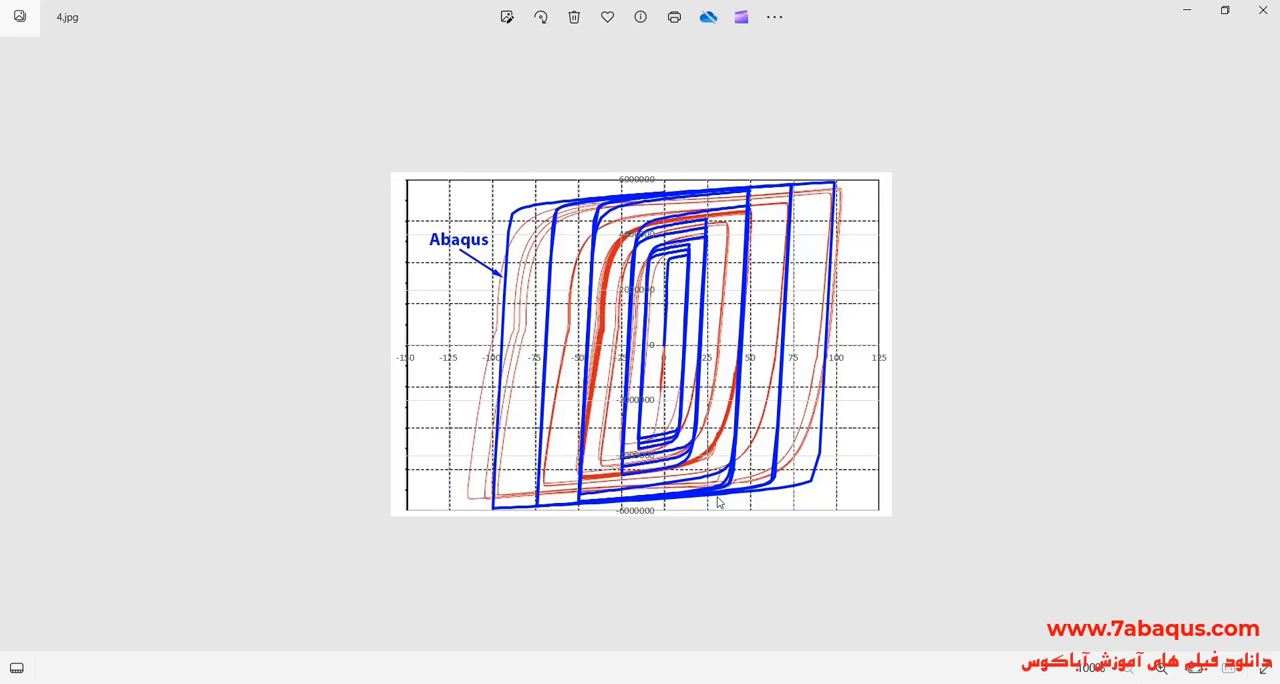
{"action": "key", "text": "Right"}
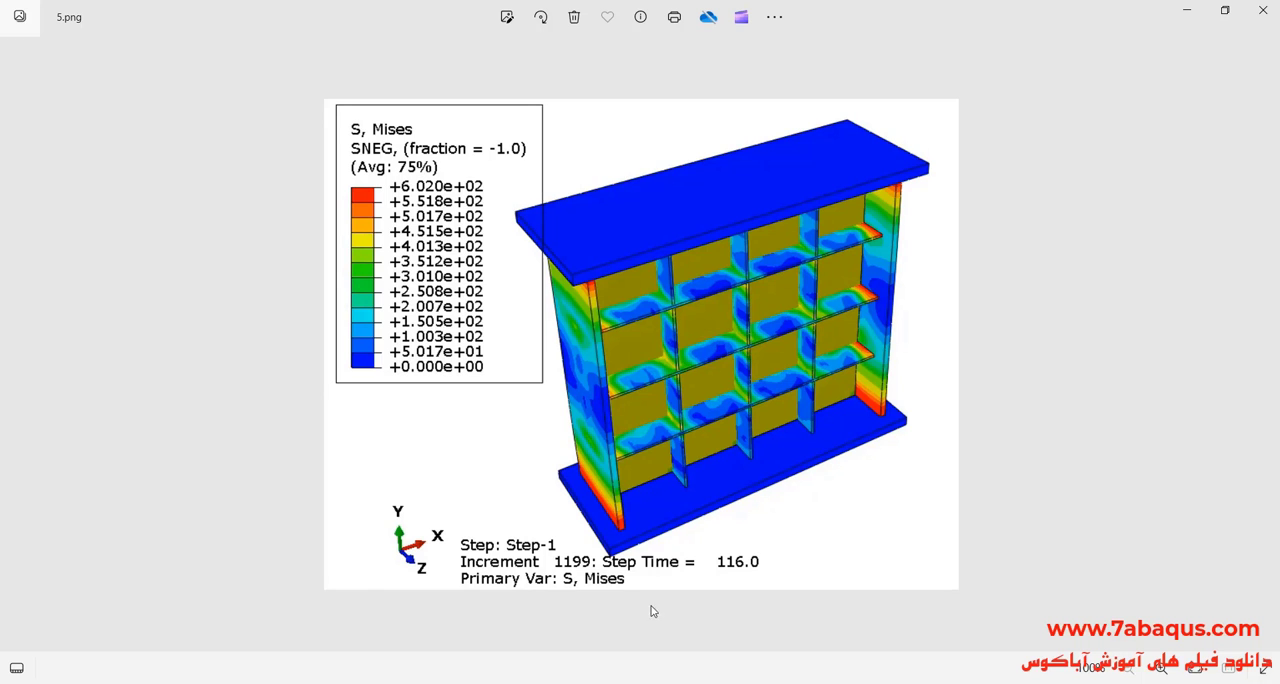
Step: Switch to the PDF paper on steel plate shear walls in Acrobat and review its title, abstract and specimen description
{"action": "left_click", "coordinate": [500, 683]}
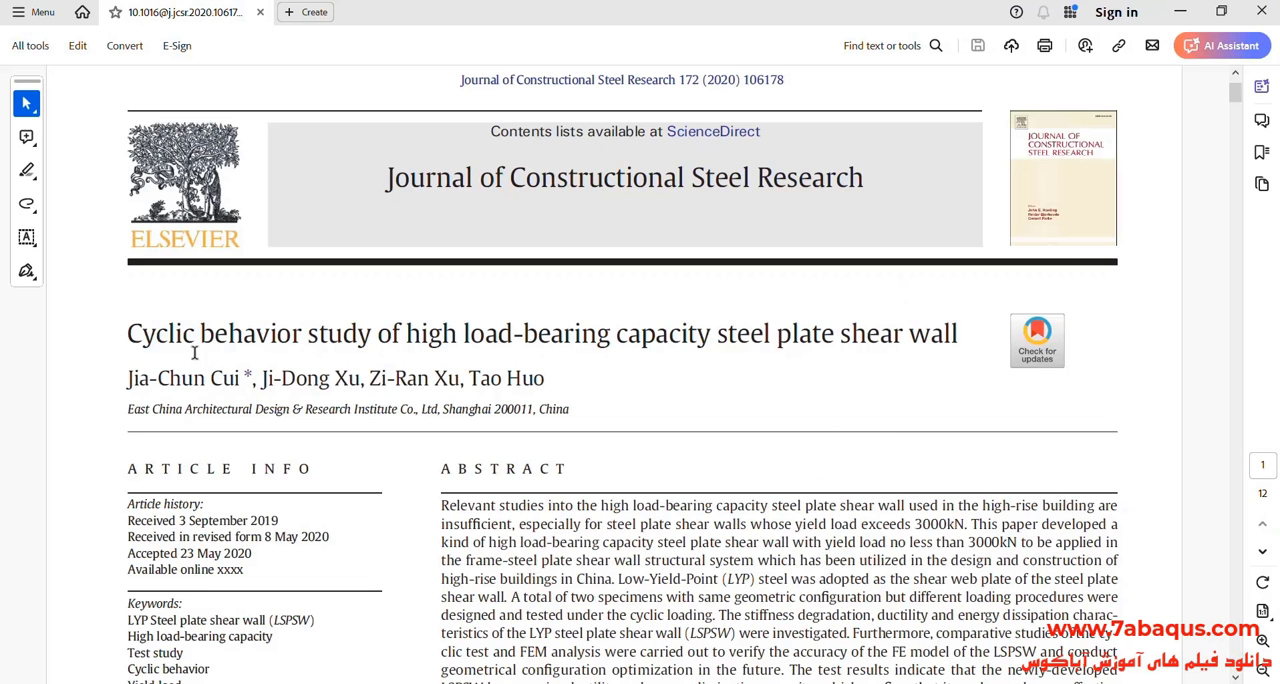
{"action": "left_click_drag", "start_coordinate": [129, 333], "coordinate": [932, 337]}
{"action": "left_click", "coordinate": [881, 404]}
{"action": "scroll", "coordinate": [784, 375], "scroll_direction": "down", "scroll_amount": 3}
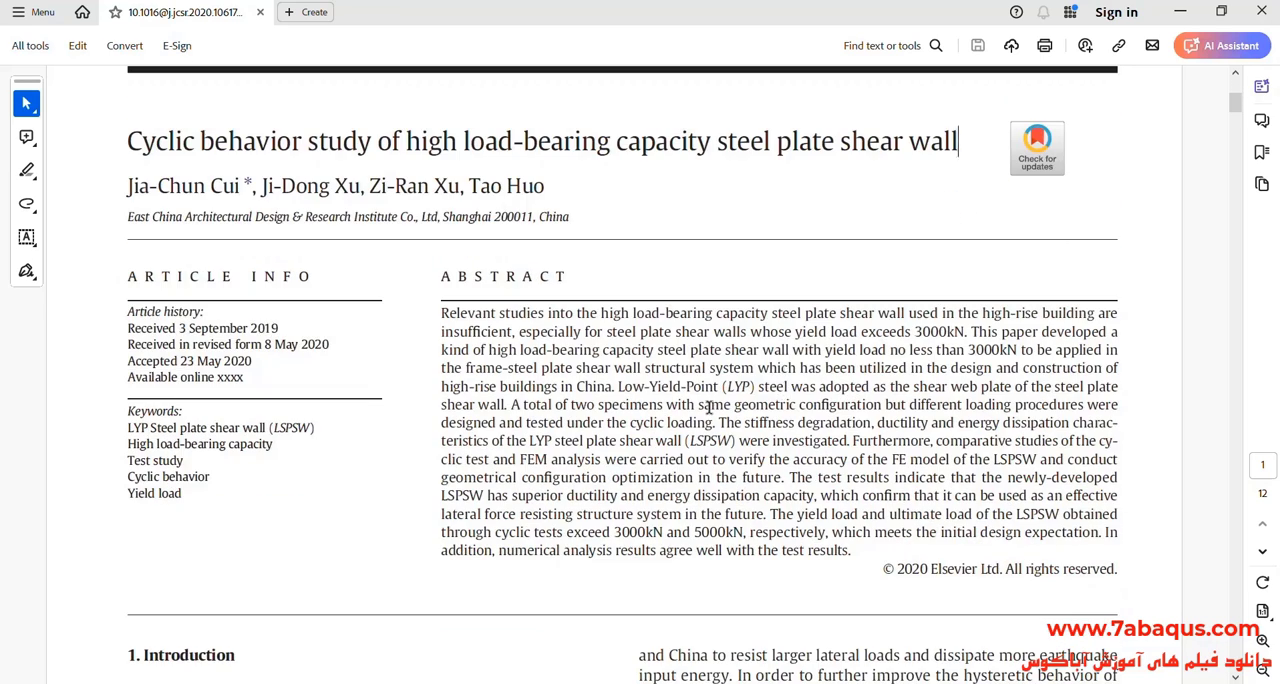
{"action": "scroll", "coordinate": [709, 406], "scroll_direction": "down", "scroll_amount": 12}
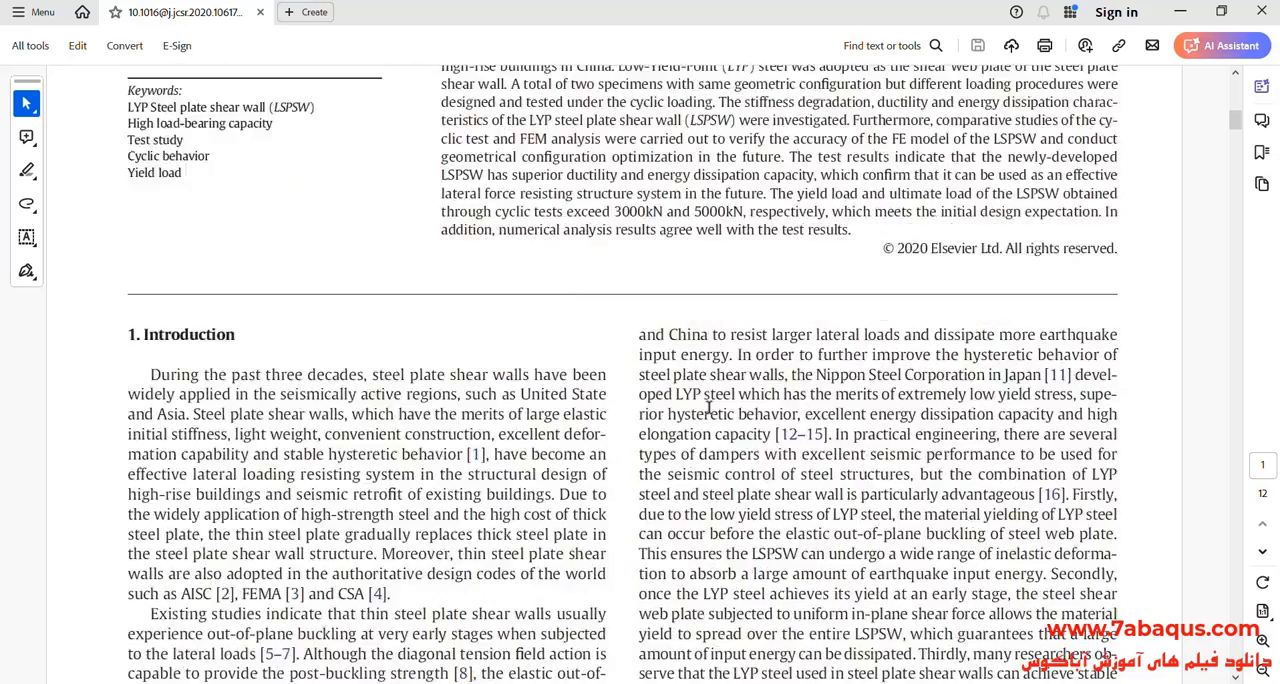
{"action": "scroll", "coordinate": [709, 406], "scroll_direction": "down", "scroll_amount": 6}
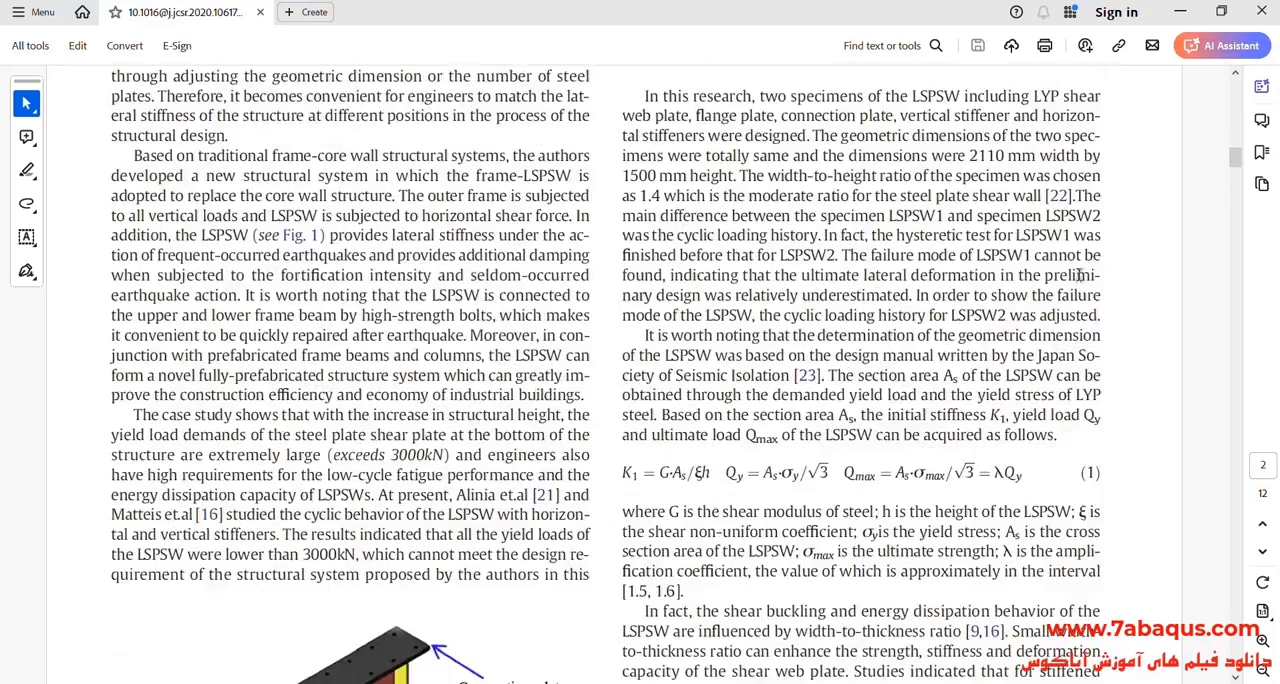
{"action": "left_click_drag", "start_coordinate": [1236, 160], "coordinate": [1236, 84]}
{"action": "scroll", "coordinate": [826, 330], "scroll_direction": "down", "scroll_amount": 1}
{"action": "scroll", "coordinate": [1155, 328], "scroll_direction": "down", "scroll_amount": 2}
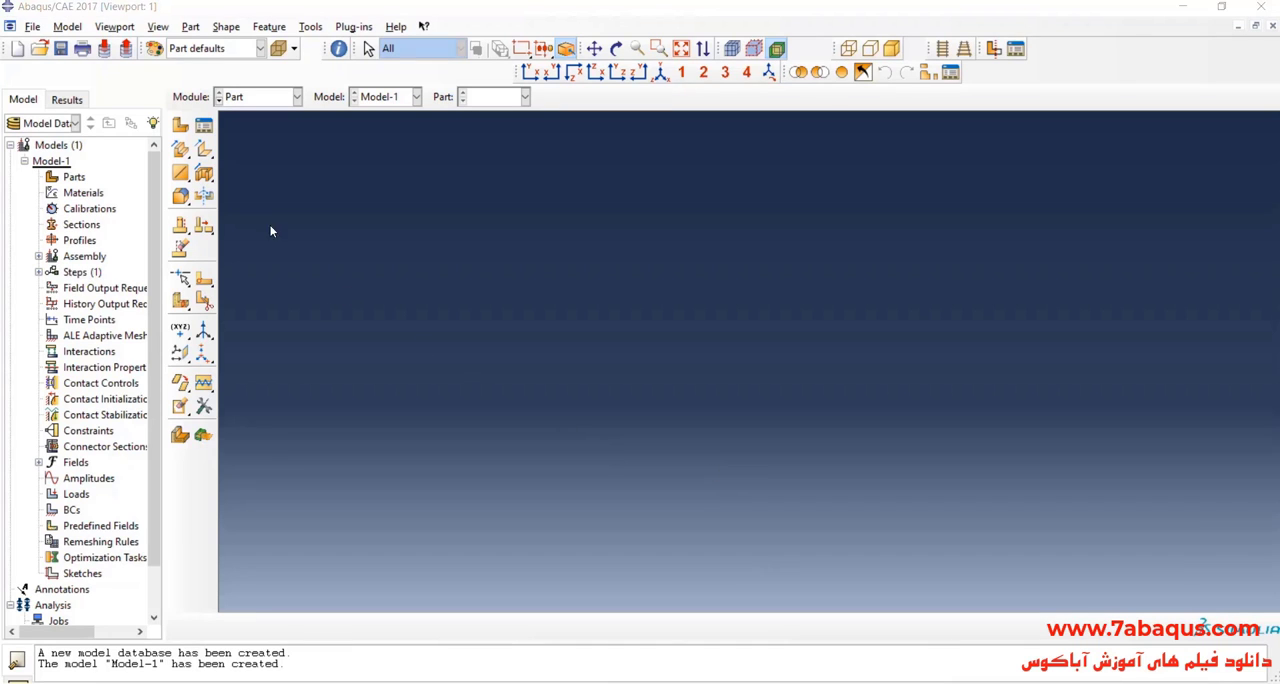
Step: In Abaqus/CAE, create a 3D deformable planar shell part named plate with an approximate size of 5000
{"action": "left_click", "coordinate": [180, 125]}
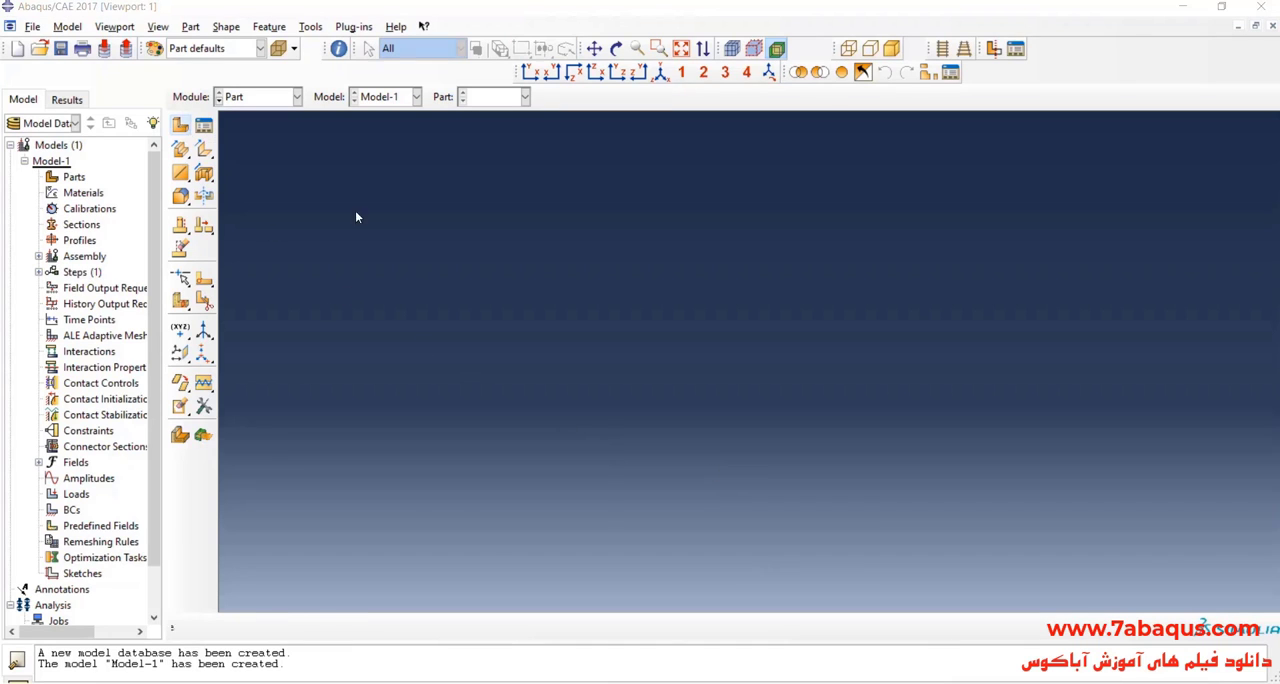
{"action": "type", "text": "p"}
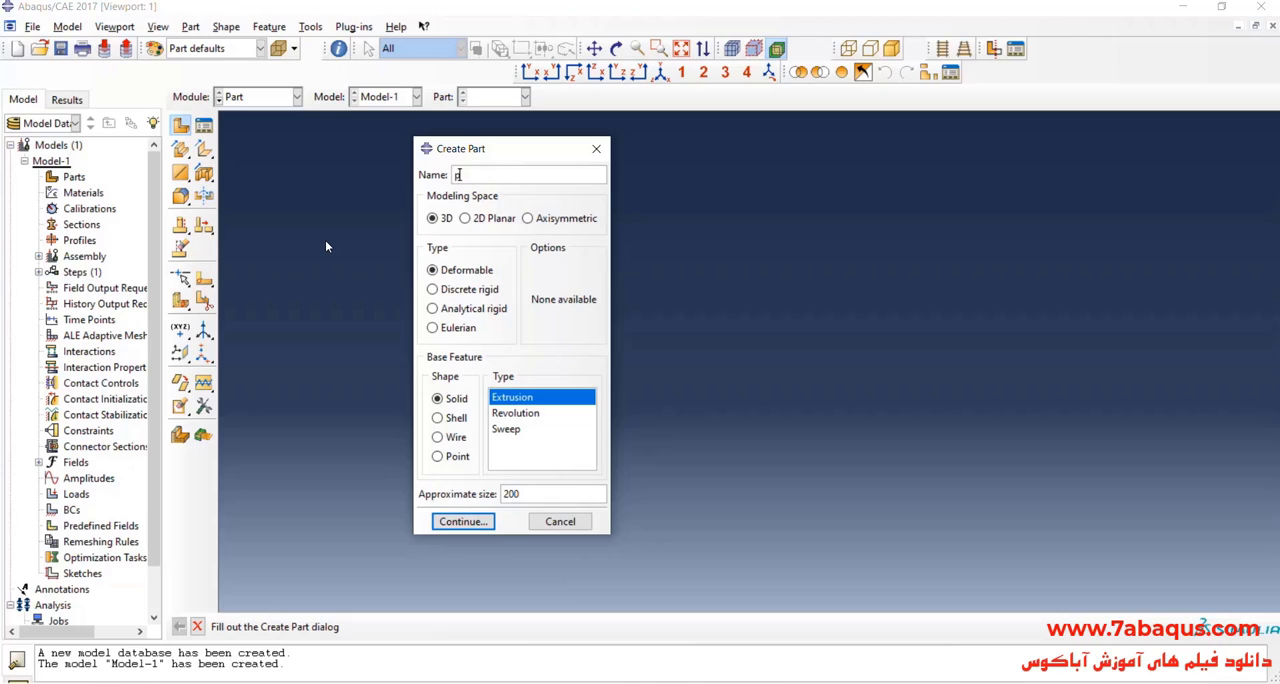
{"action": "type", "text": "late"}
{"action": "left_click", "coordinate": [434, 219]}
{"action": "left_click", "coordinate": [451, 273]}
{"action": "left_click", "coordinate": [457, 421]}
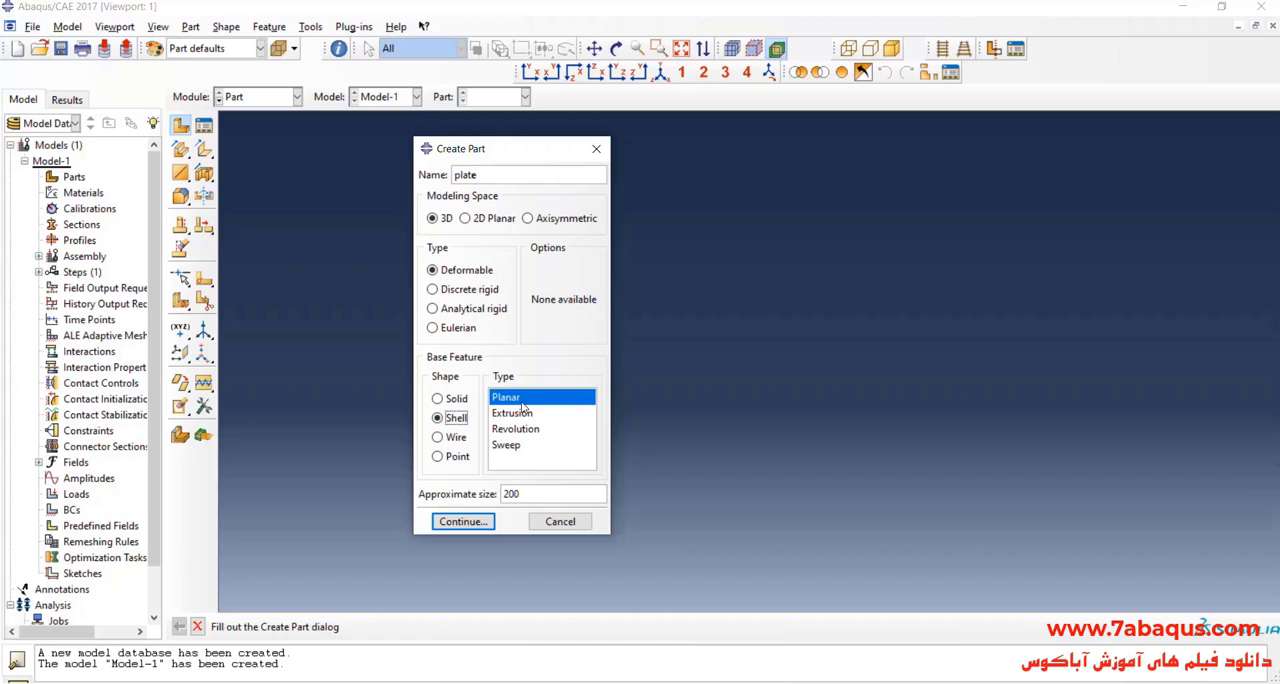
{"action": "left_click", "coordinate": [536, 498]}
{"action": "double_click", "coordinate": [536, 498]}
{"action": "type", "text": "5000"}
{"action": "left_click", "coordinate": [462, 520]}
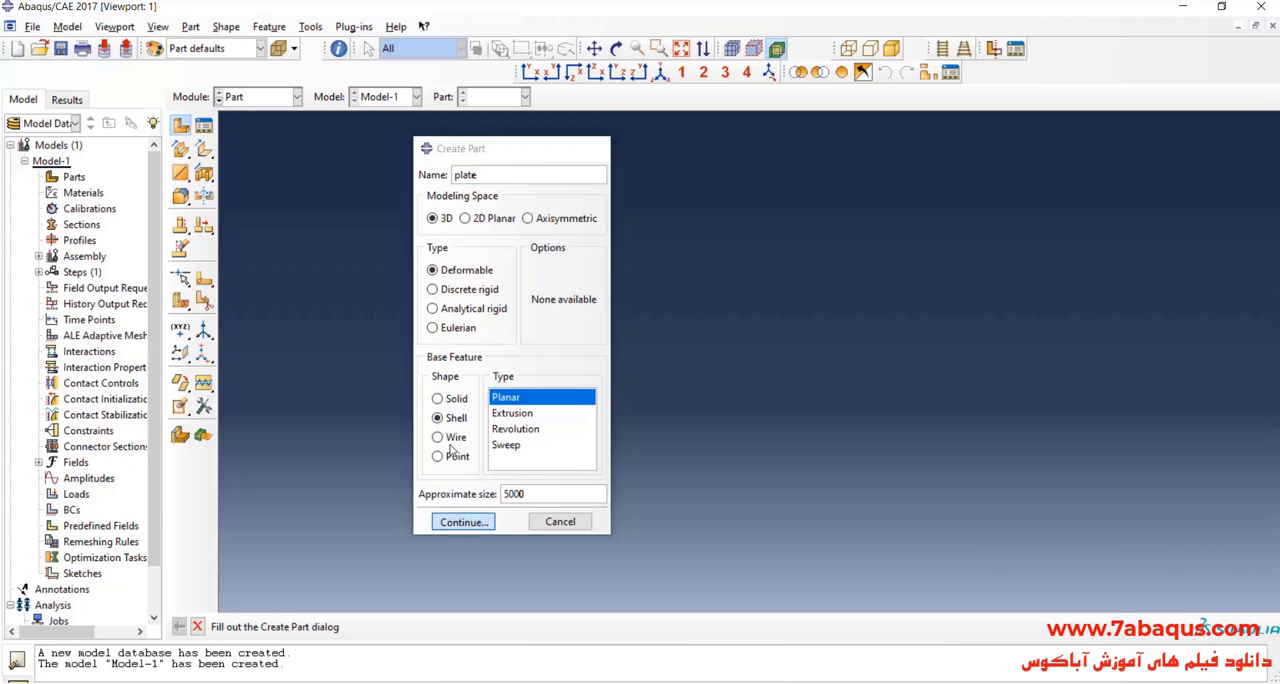
Step: Sketch a rectangle about 1000 by 1000 with opposite corners near (-1100, 600) and (-100, -400)
{"action": "left_click", "coordinate": [203, 149]}
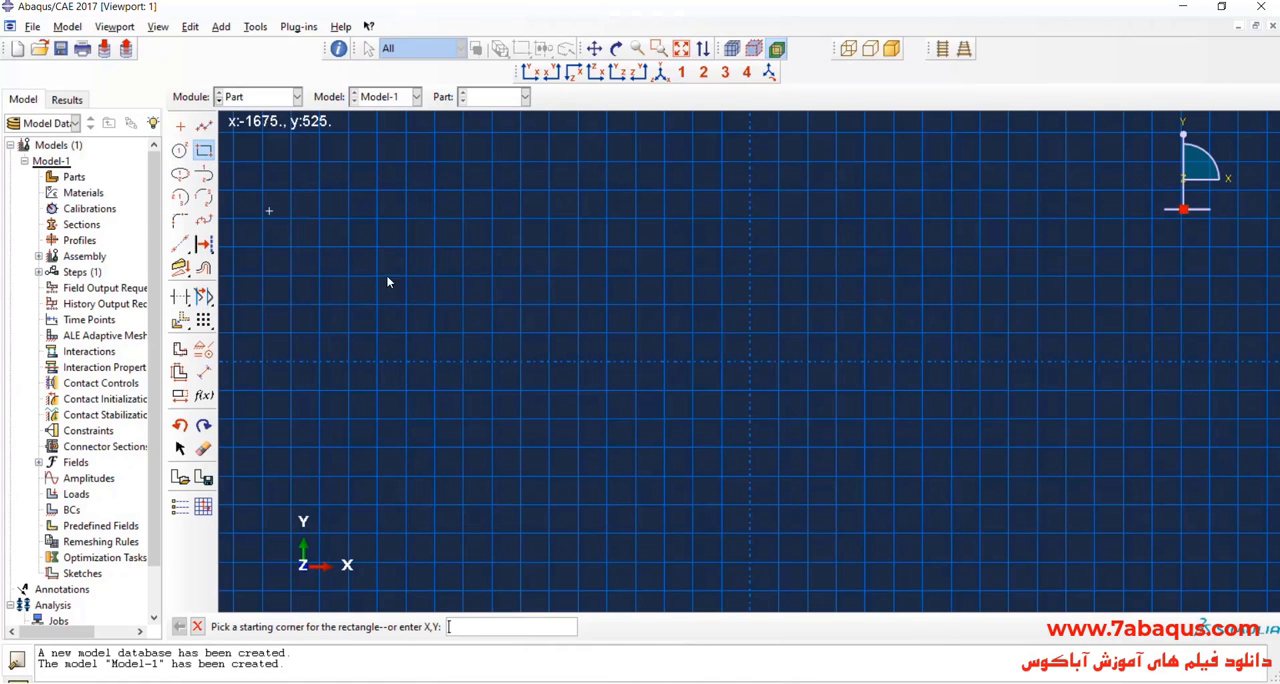
{"action": "left_click", "coordinate": [433, 191]}
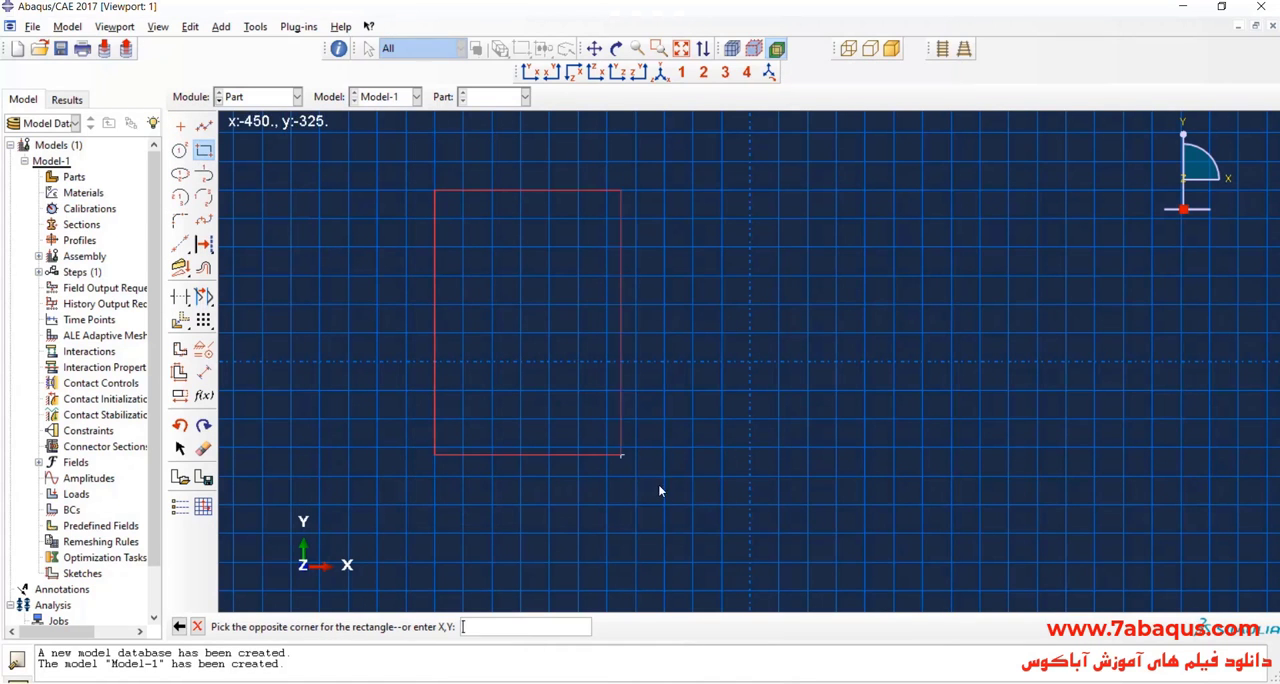
{"action": "left_click", "coordinate": [719, 474]}
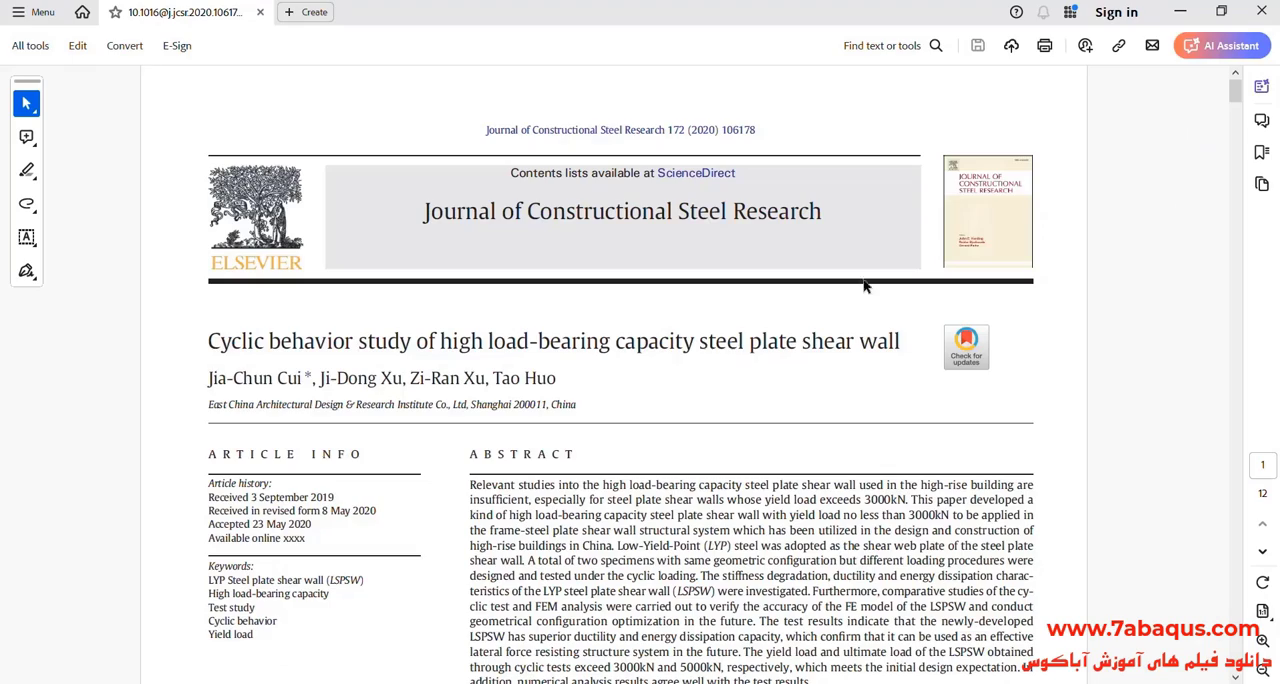
Step: Switch to the PDF paper and examine the detailed component dimensions in the drawing on page 3
{"action": "left_click_drag", "start_coordinate": [1235, 90], "coordinate": [1235, 185]}
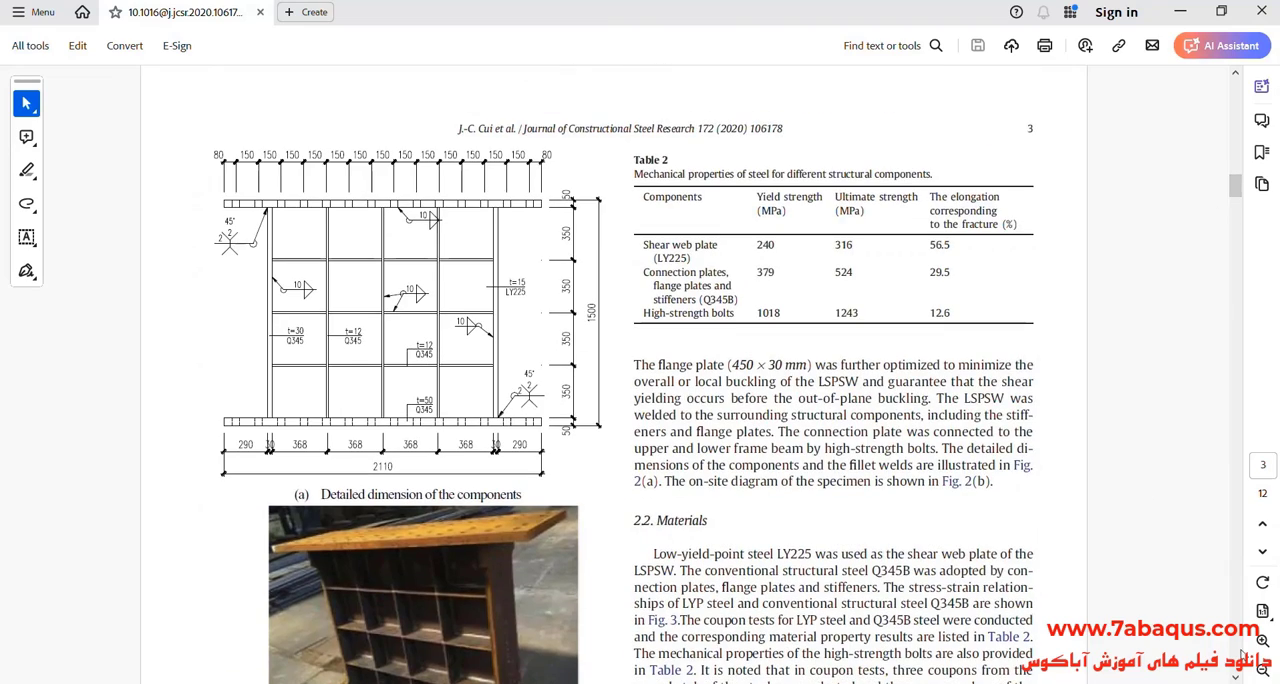
{"action": "left_click", "coordinate": [1263, 641]}
{"action": "left_click", "coordinate": [1264, 642]}
{"action": "scroll", "coordinate": [601, 462], "scroll_direction": "down", "scroll_amount": 3}
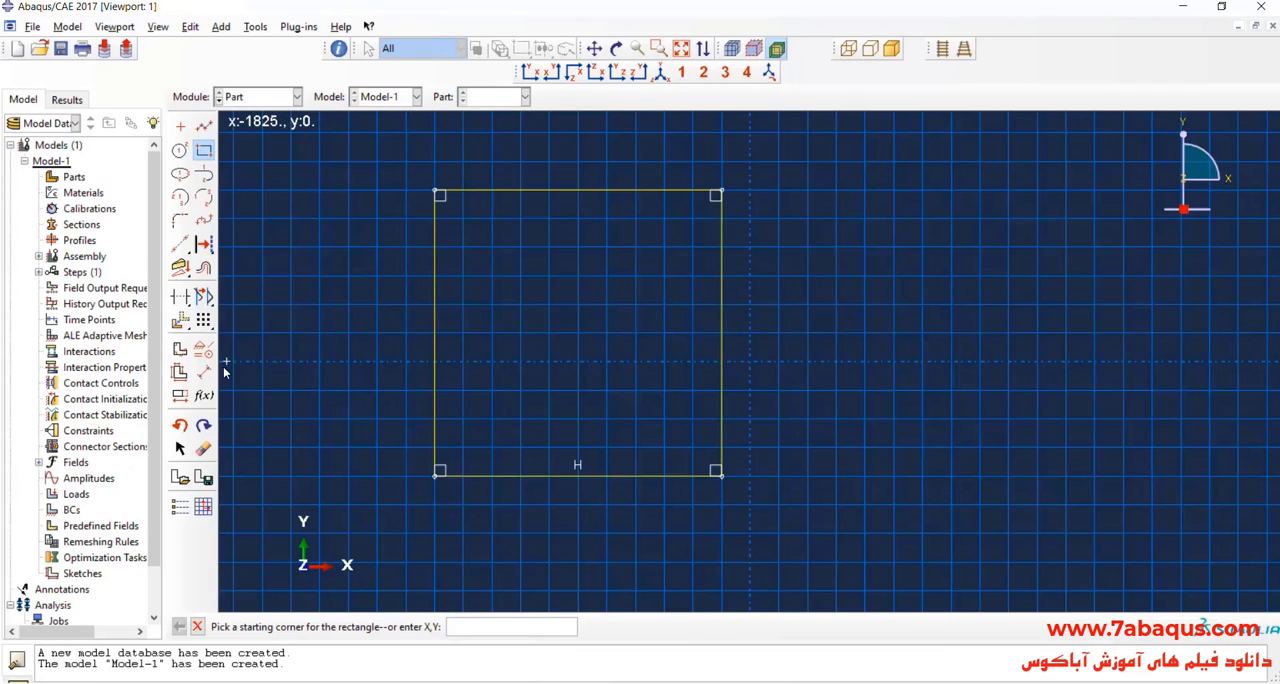
Step: Switch back to Abaqus/CAE and dimension the rectangle's vertical edge as 1400
{"action": "left_click", "coordinate": [203, 371]}
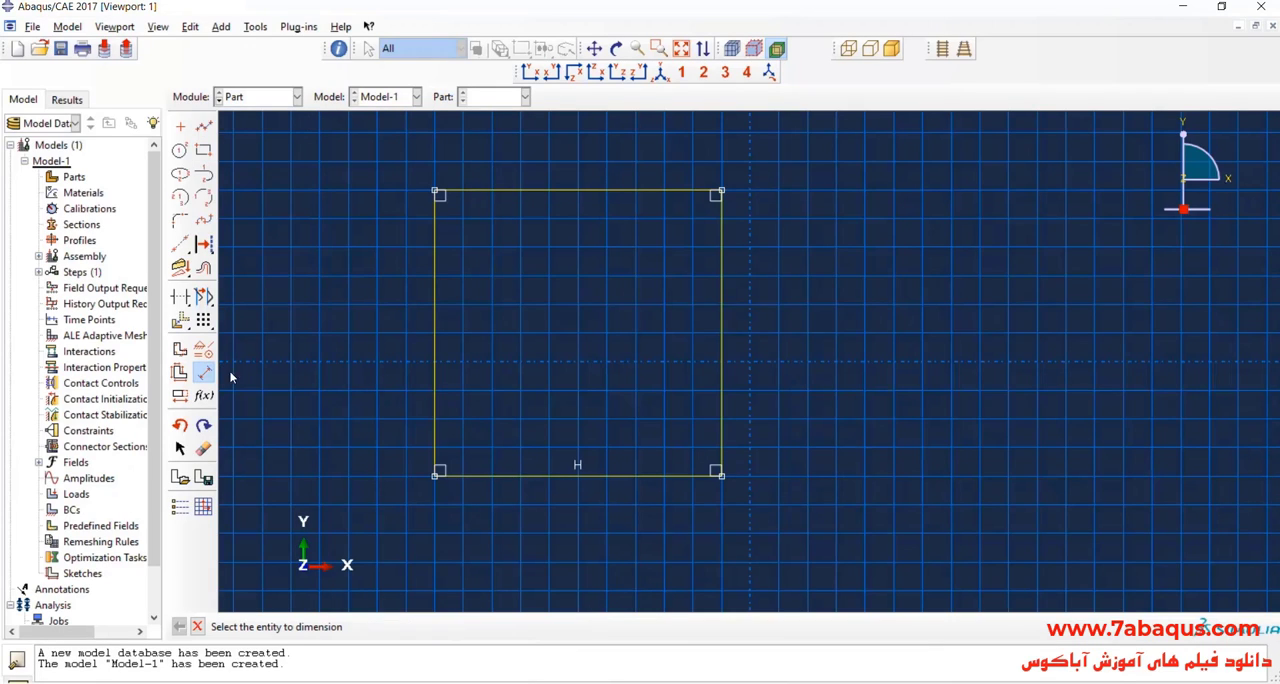
{"action": "left_click", "coordinate": [722, 343]}
{"action": "left_click", "coordinate": [761, 342]}
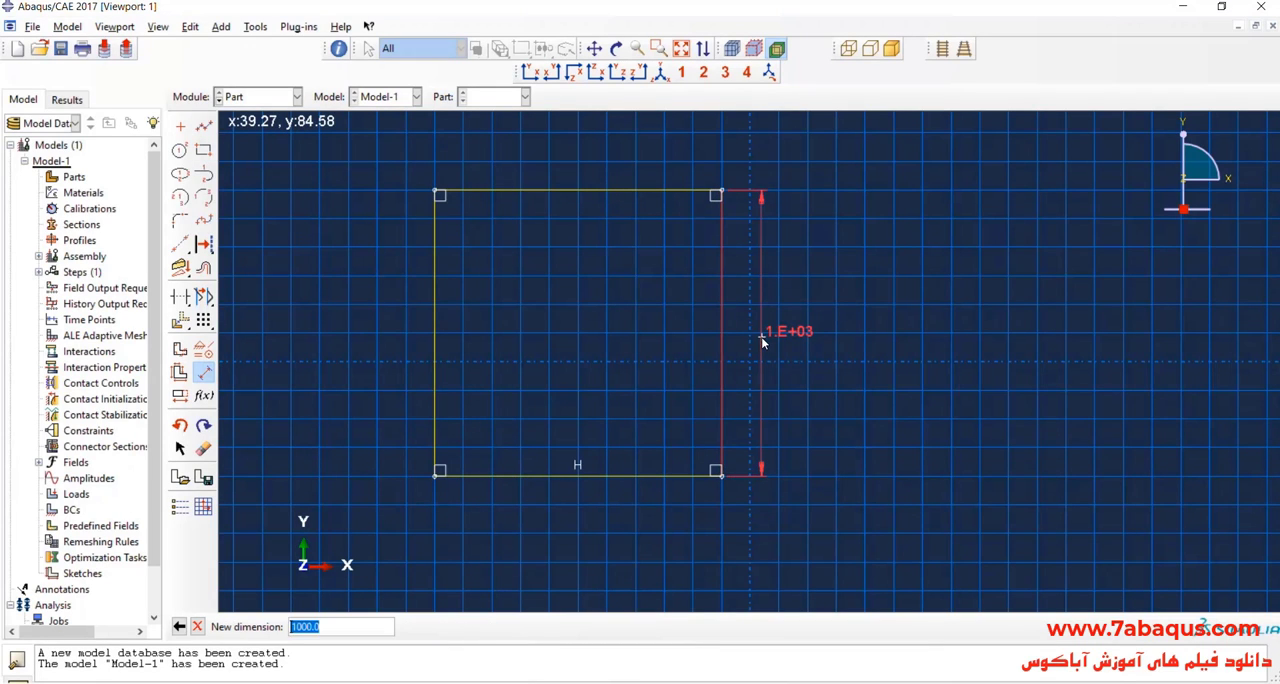
{"action": "type", "text": "1400"}
{"action": "key", "text": "Return"}
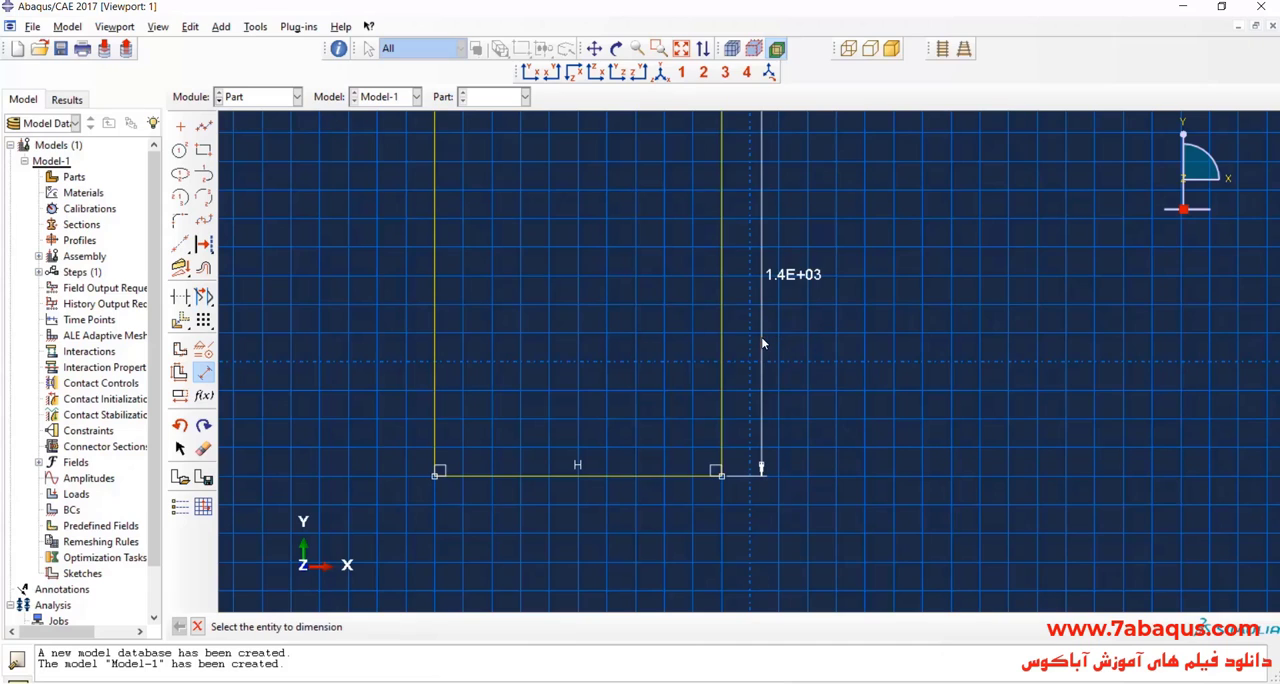
Step: Dimension the rectangle's lower horizontal edge as 1472
{"action": "left_click", "coordinate": [672, 476]}
{"action": "left_click", "coordinate": [659, 521]}
{"action": "type", "text": "1472"}
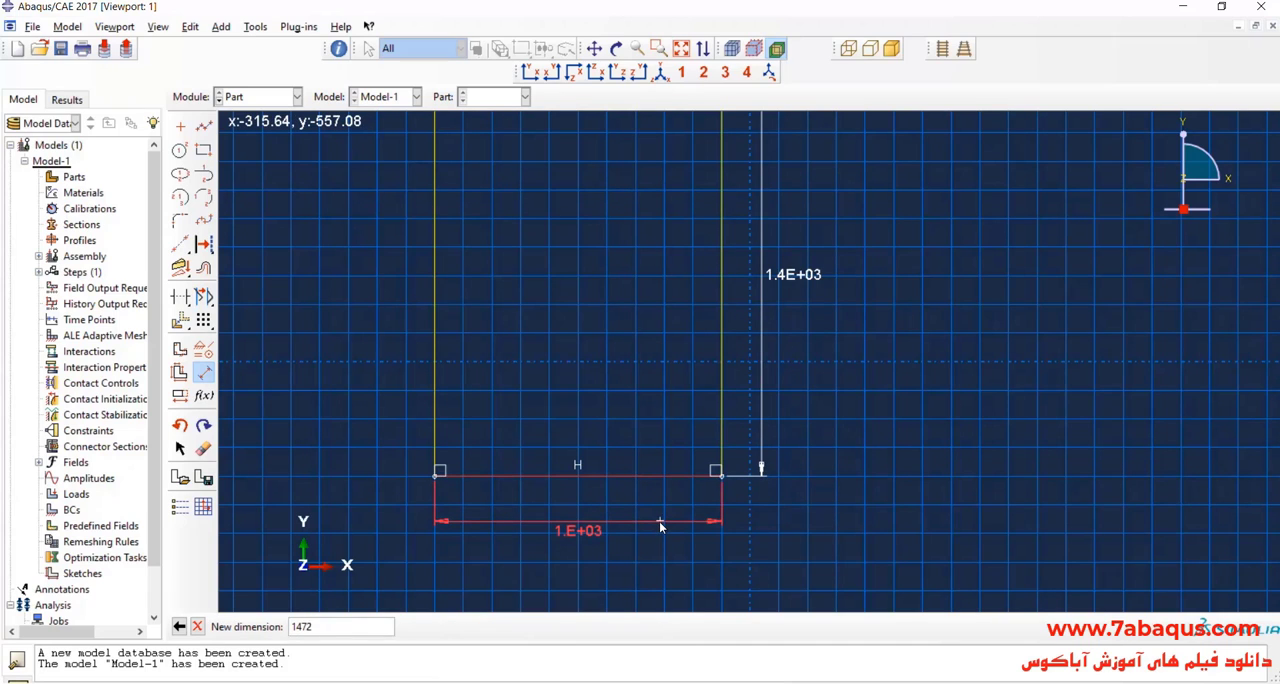
{"action": "key", "text": "Return"}
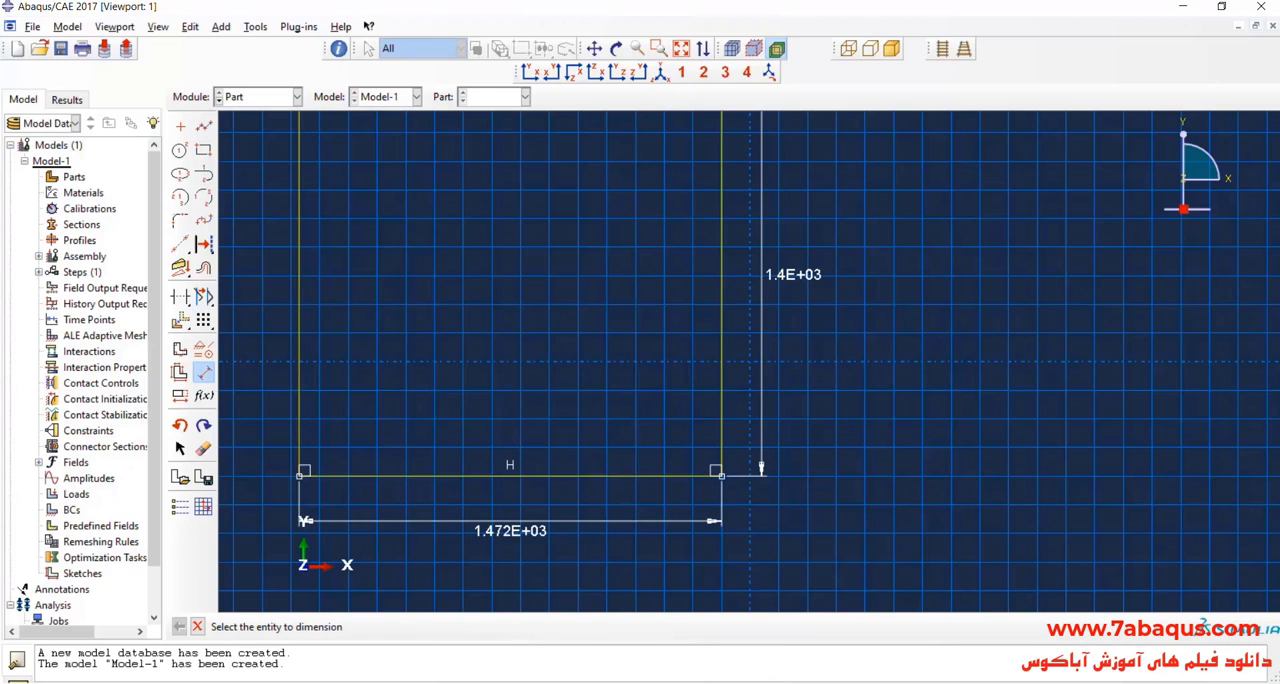
Step: Check the paper's dimension drawing once more and finish the planar shell sketch to generate the plate part
{"action": "key", "text": "alt+Tab"}
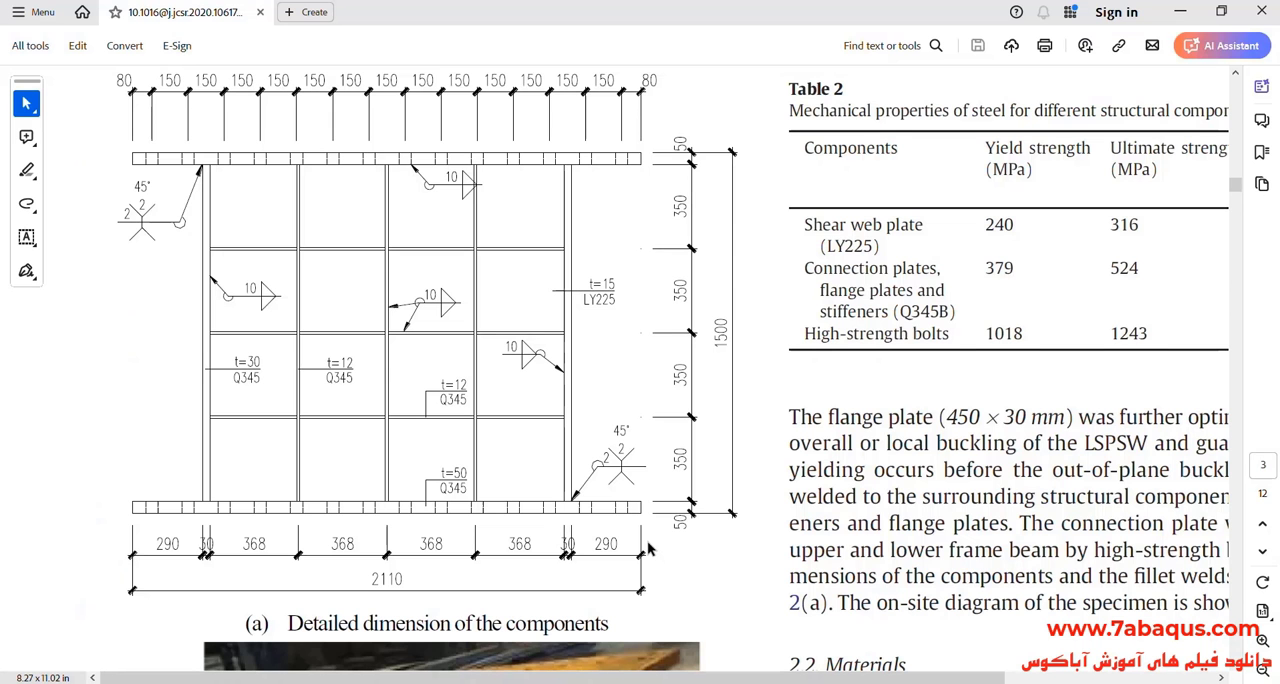
{"action": "key", "text": "alt+Tab"}
{"action": "scroll", "coordinate": [609, 494], "scroll_direction": "down", "scroll_amount": 1}
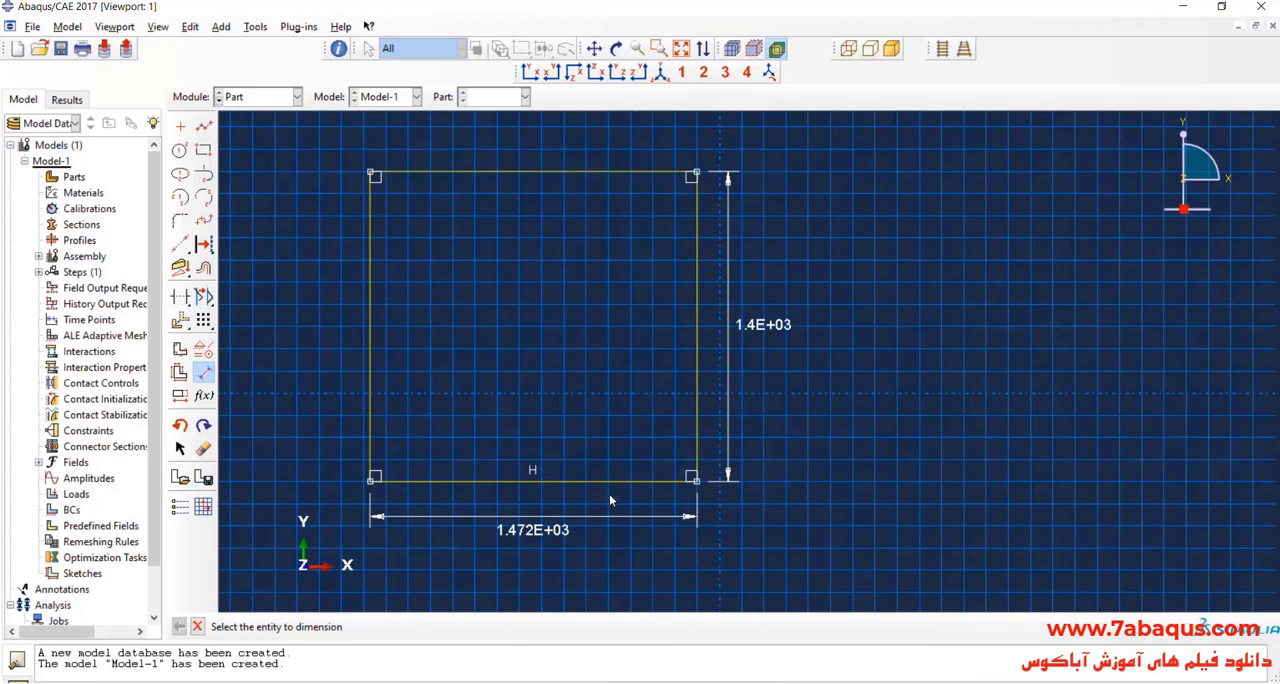
{"action": "scroll", "coordinate": [610, 498], "scroll_direction": "down", "scroll_amount": 1}
{"action": "left_click", "coordinate": [197, 626]}
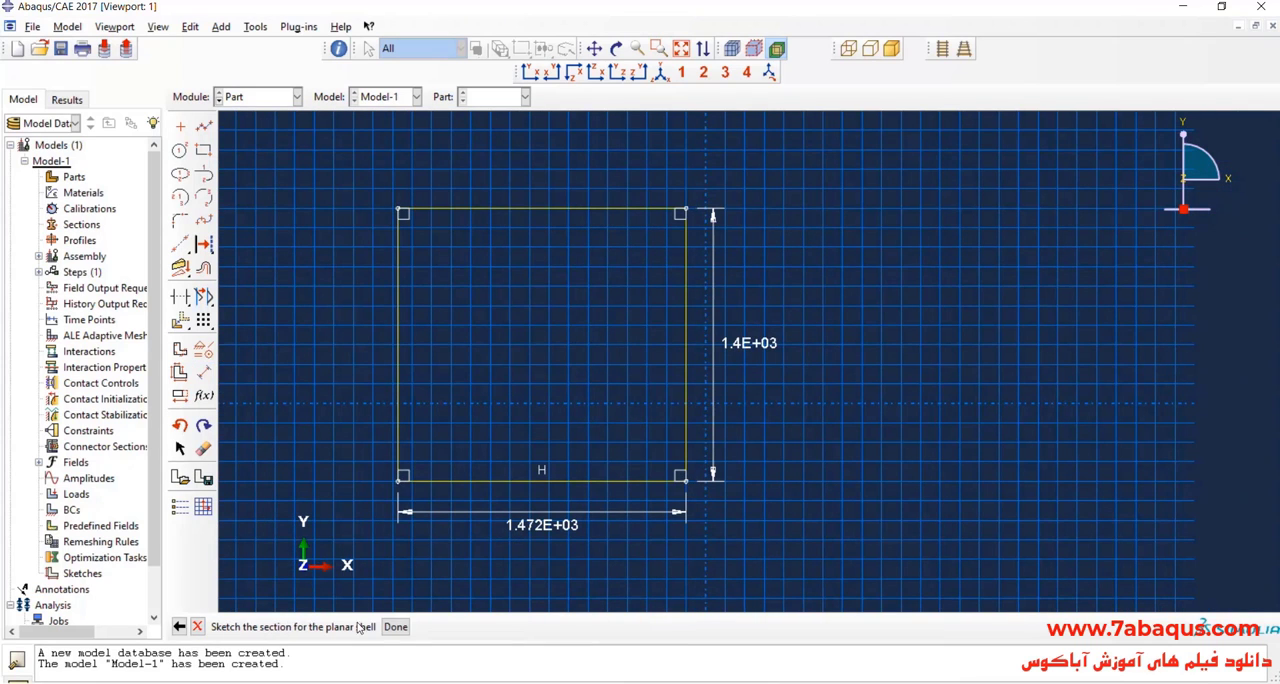
{"action": "left_click", "coordinate": [391, 626]}
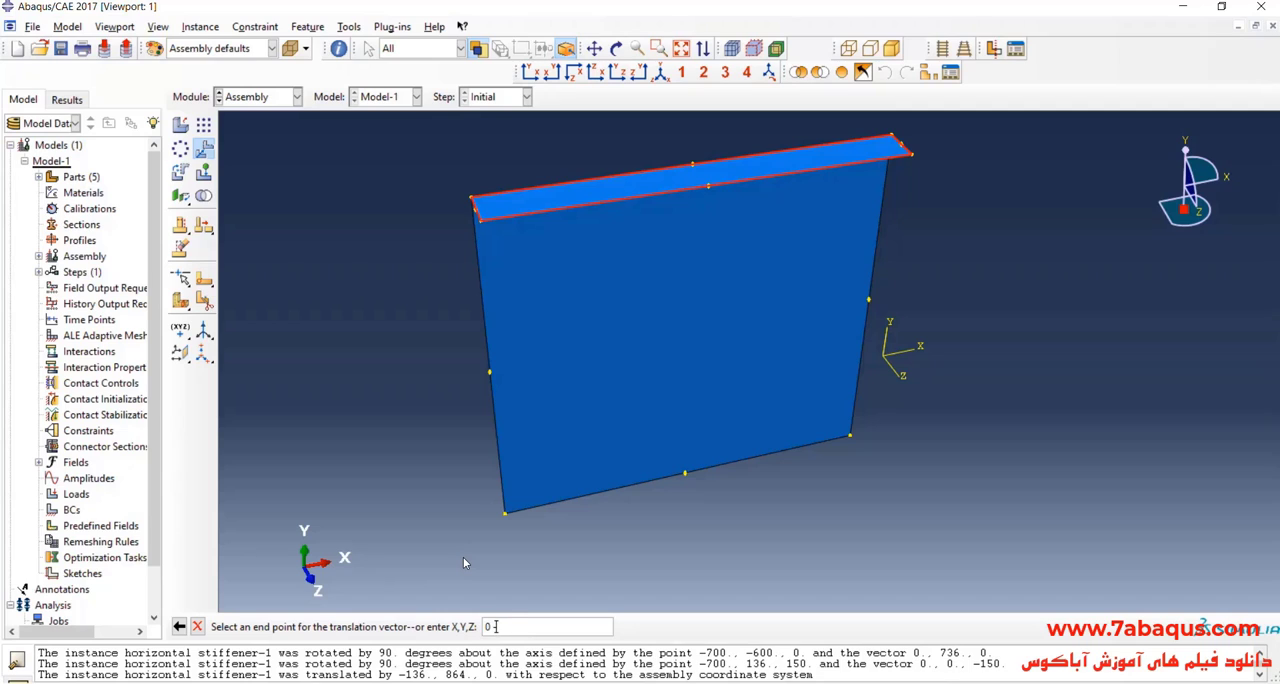
Step: Translate the horizontal stiffener instance by 0,-350,0 down from the plate's upper edge
{"action": "type", "text": "-350,0"}
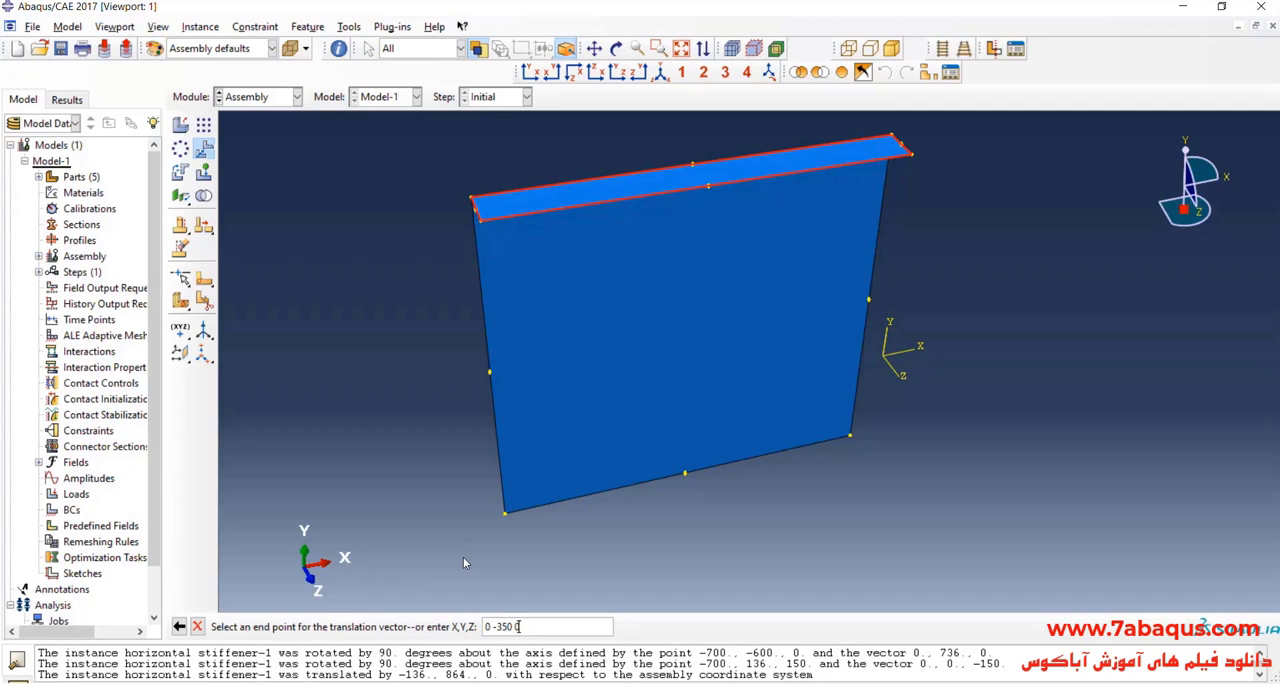
{"action": "key", "text": "Return"}
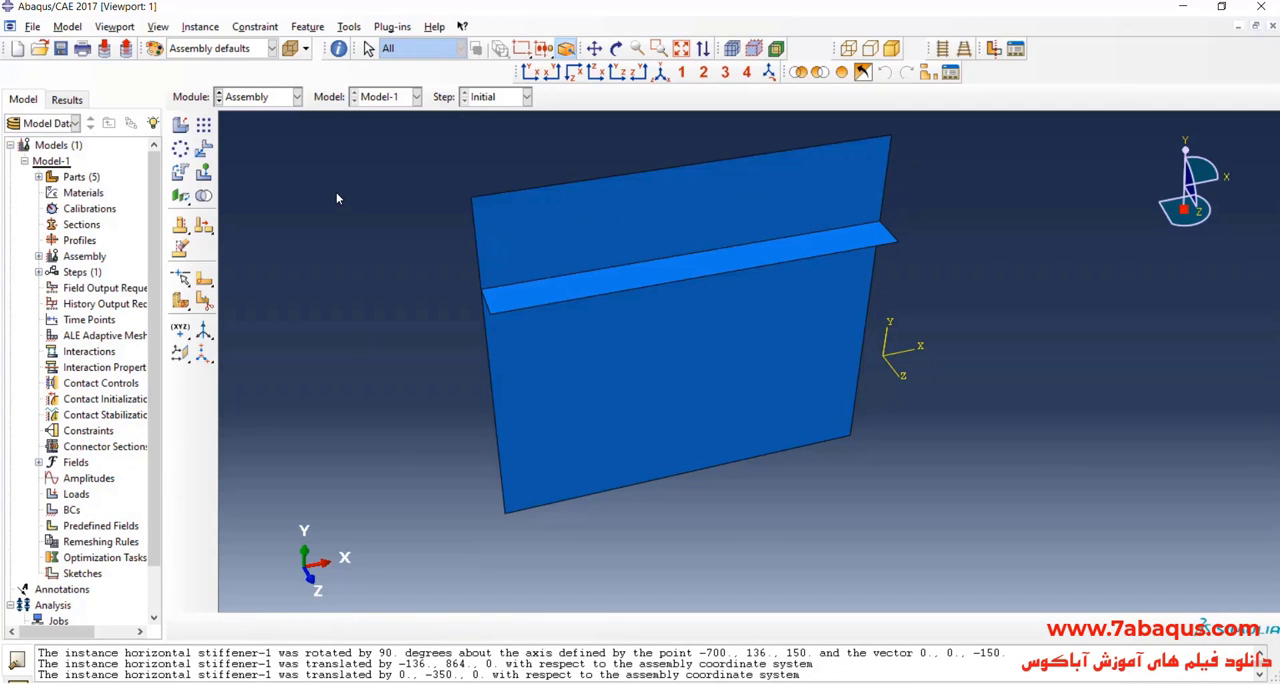
Step: Create a linear pattern of the horizontal stiffener with 3 instances at an offset of 350 along the plate's vertical edge, and 1 in direction 2
{"action": "left_click", "coordinate": [205, 128]}
{"action": "left_click", "coordinate": [540, 304]}
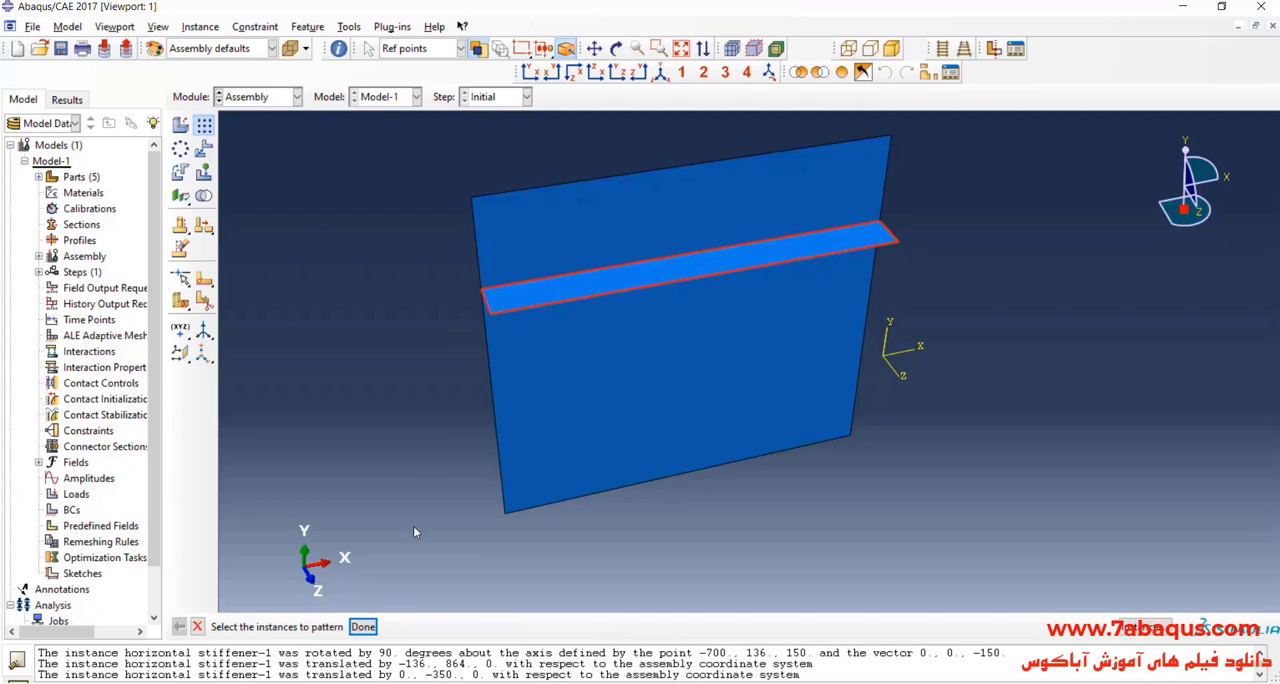
{"action": "left_click", "coordinate": [362, 626]}
{"action": "left_click", "coordinate": [640, 367]}
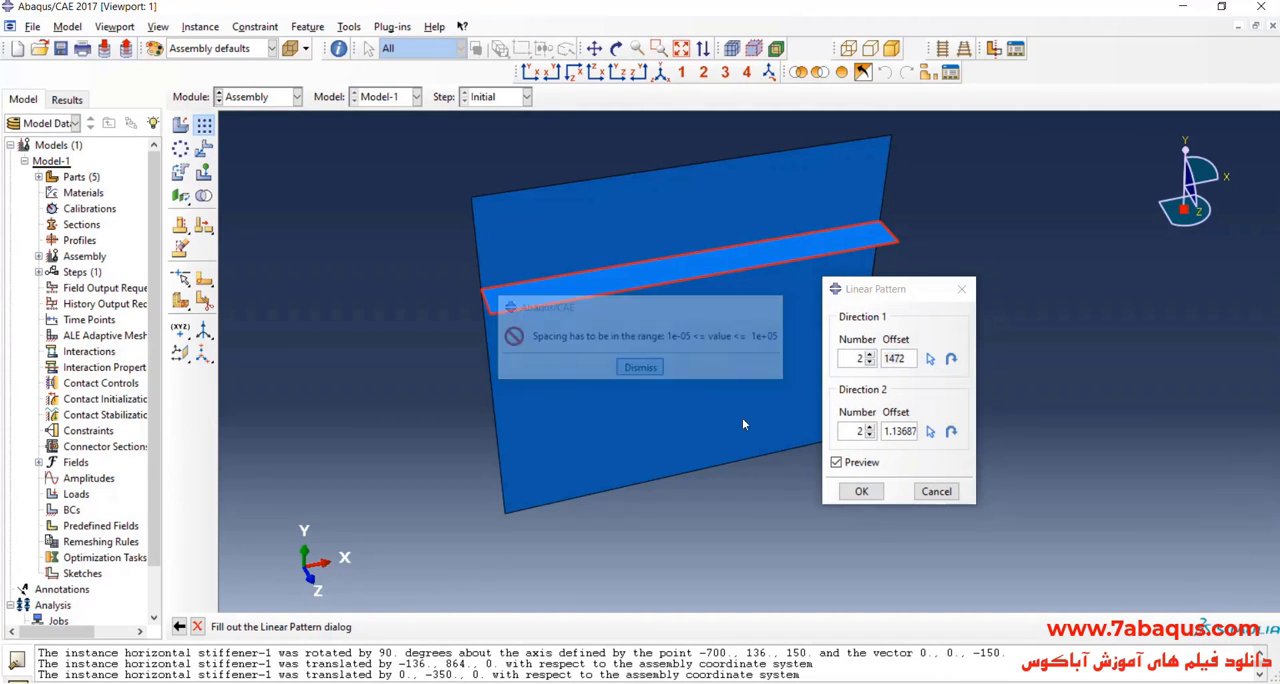
{"action": "double_click", "coordinate": [906, 431]}
{"action": "type", "text": "11"}
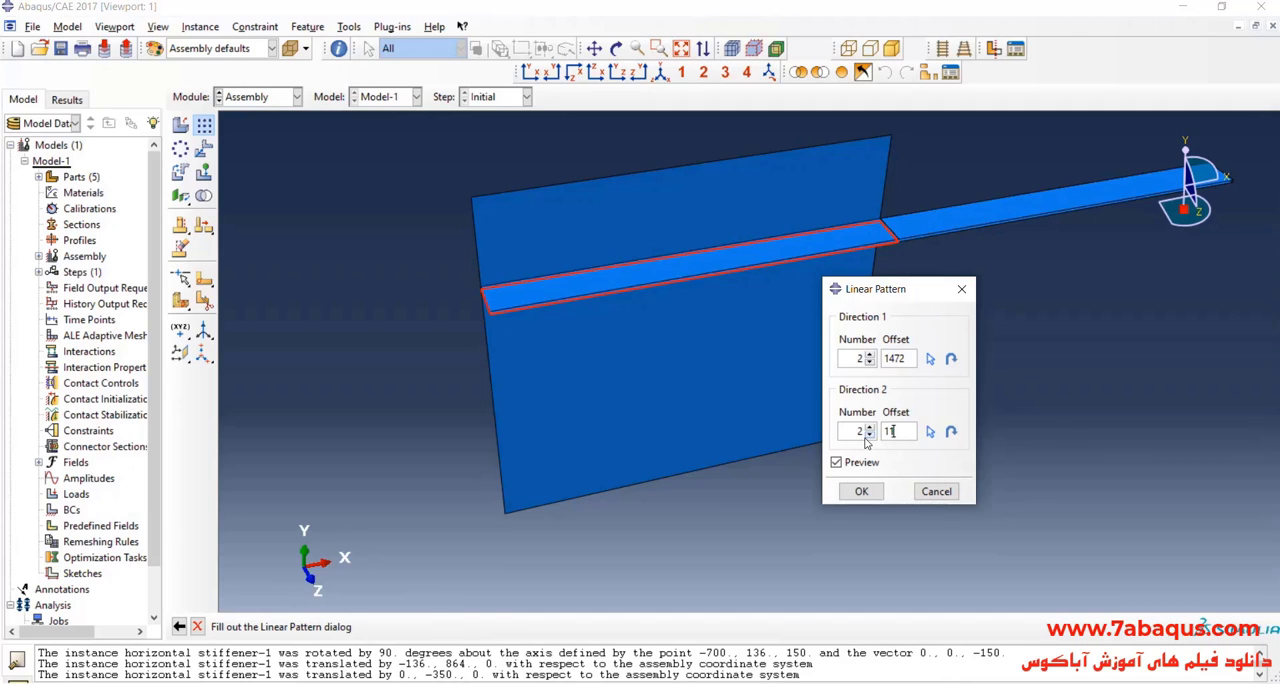
{"action": "left_click", "coordinate": [869, 435]}
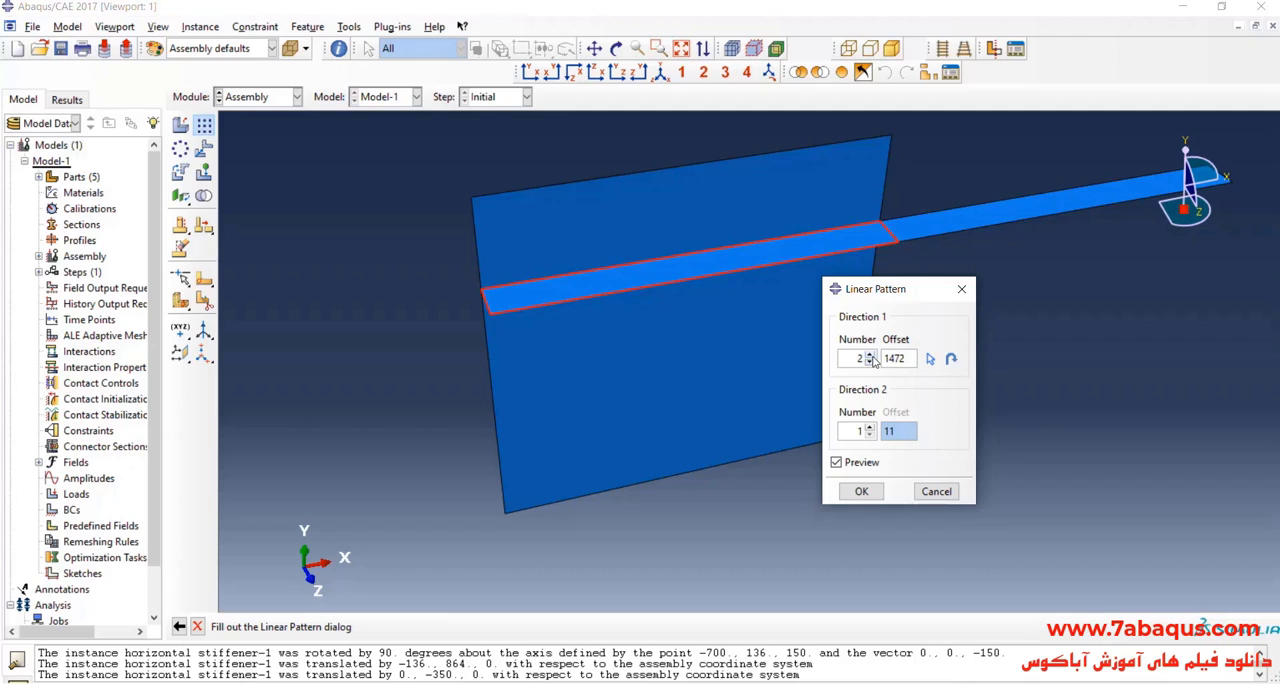
{"action": "left_click", "coordinate": [930, 360]}
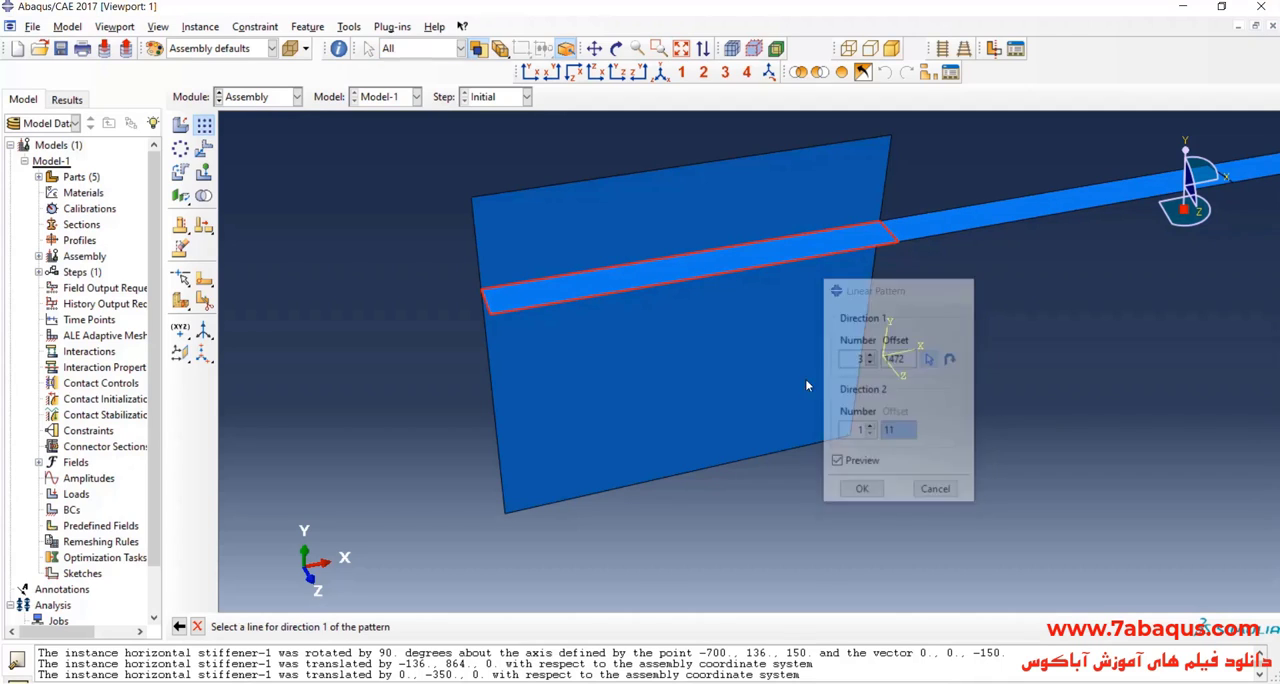
{"action": "left_click", "coordinate": [492, 400]}
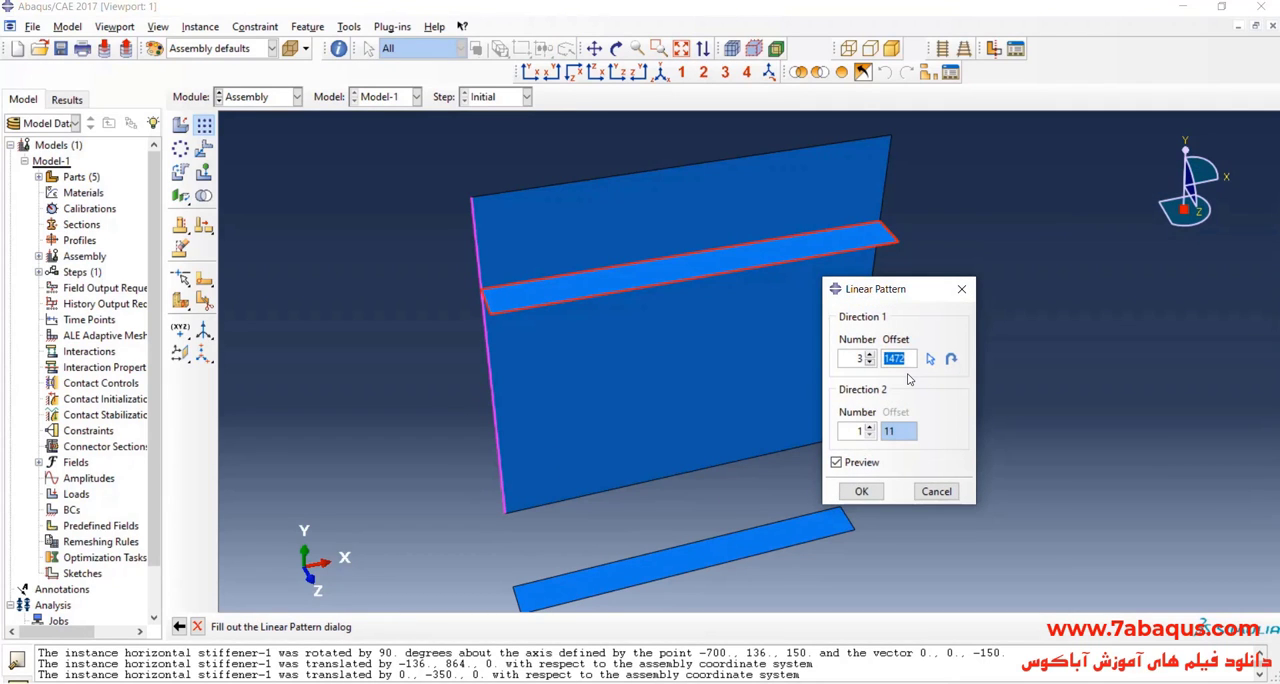
{"action": "type", "text": "350"}
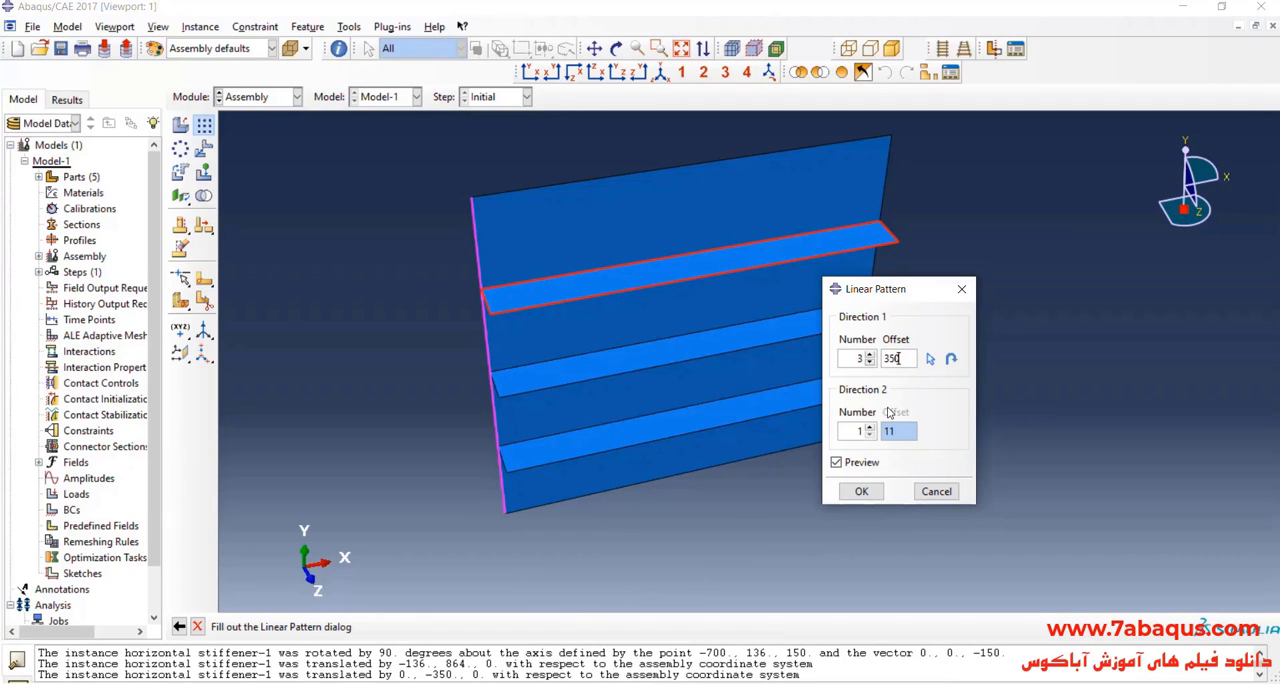
{"action": "left_click", "coordinate": [861, 491]}
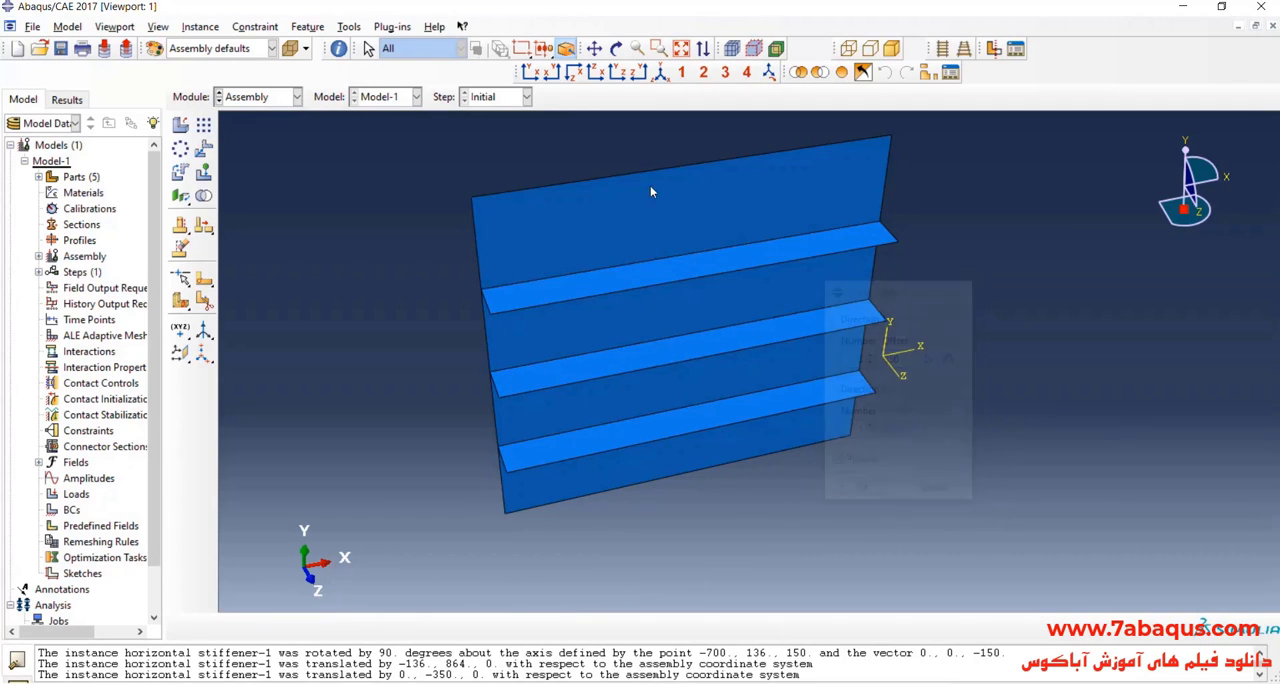
Step: Add a dependent instance of the vertical stiffener part to the assembly and select it for rotation
{"action": "left_click", "coordinate": [594, 48]}
{"action": "left_click", "coordinate": [616, 48]}
{"action": "left_click_drag", "start_coordinate": [809, 217], "coordinate": [695, 340]}
{"action": "left_click", "coordinate": [180, 124]}
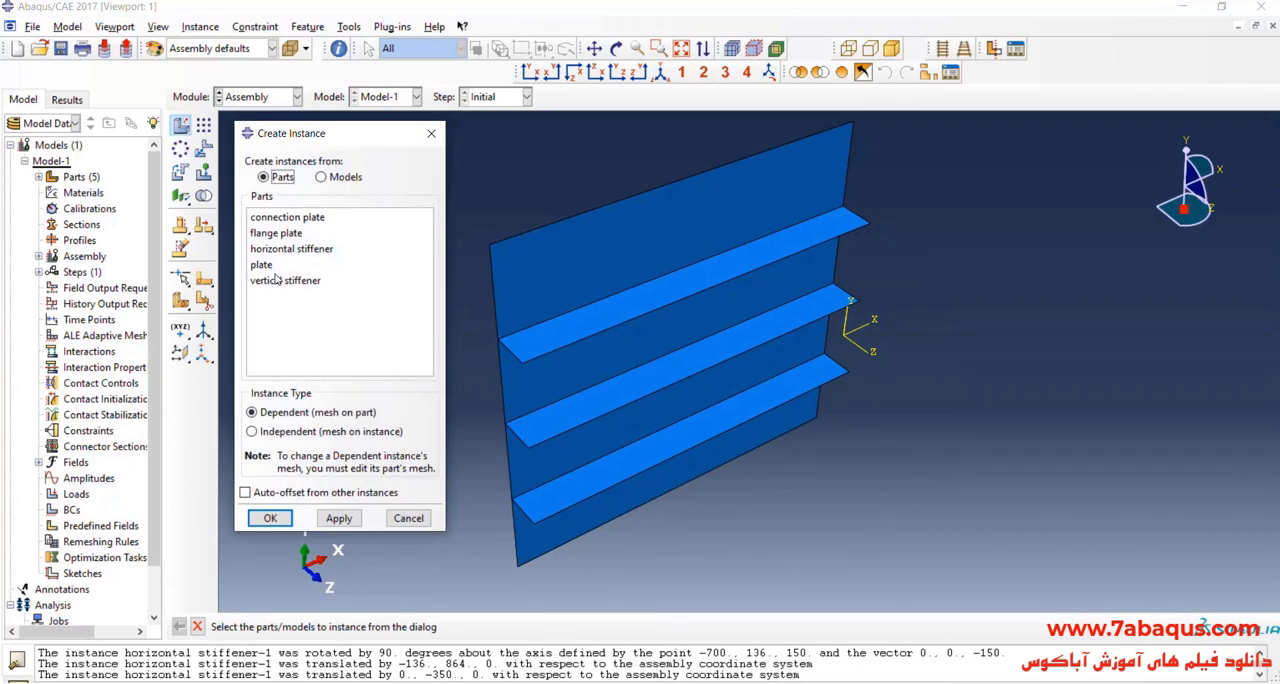
{"action": "left_click", "coordinate": [278, 284]}
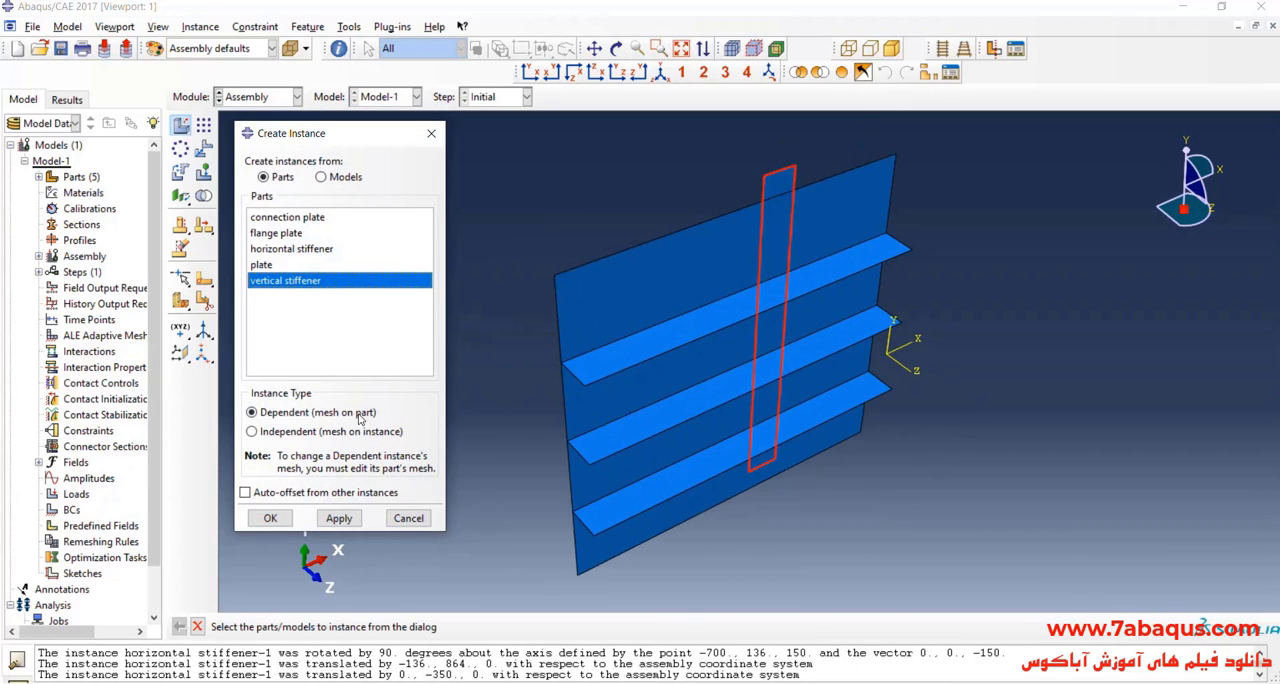
{"action": "left_click", "coordinate": [270, 518]}
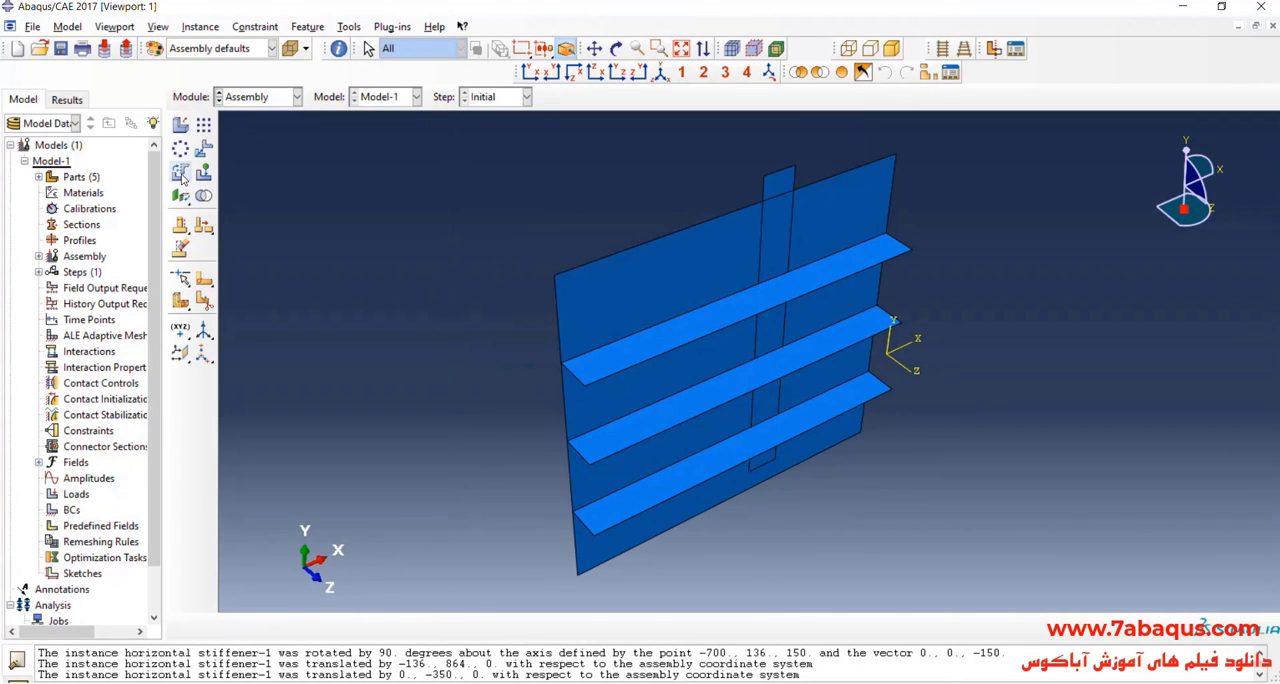
{"action": "left_click", "coordinate": [181, 172]}
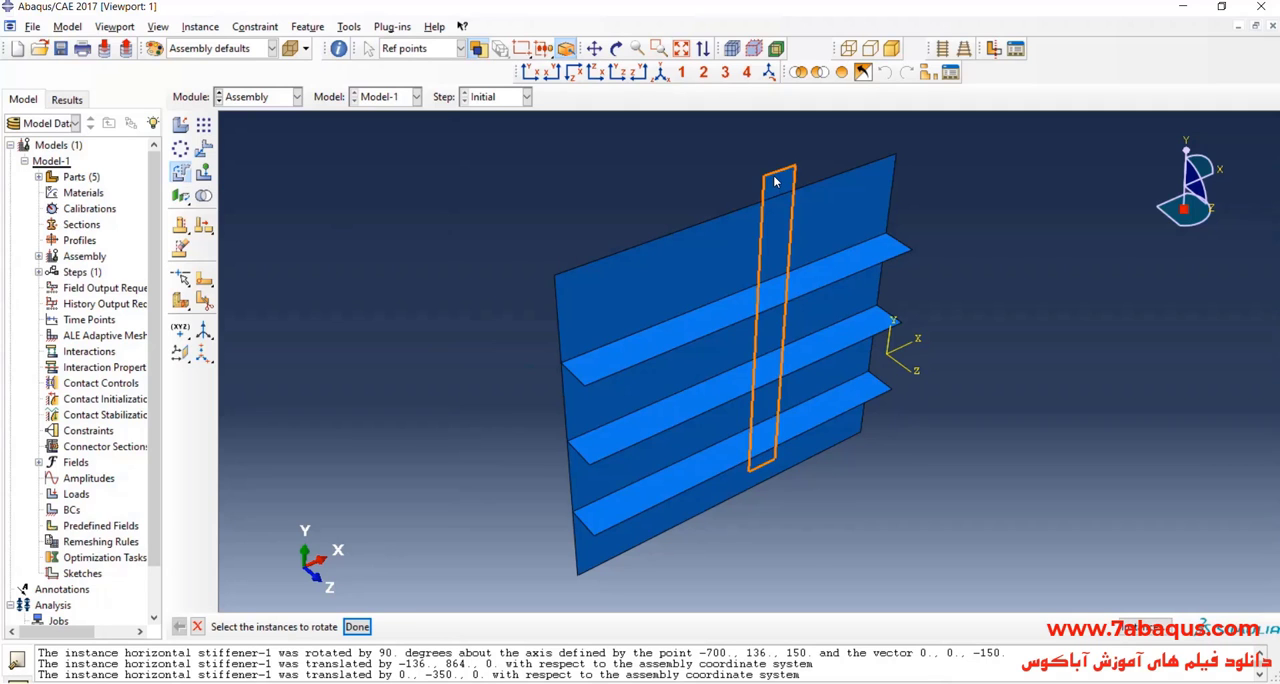
{"action": "left_click", "coordinate": [770, 204]}
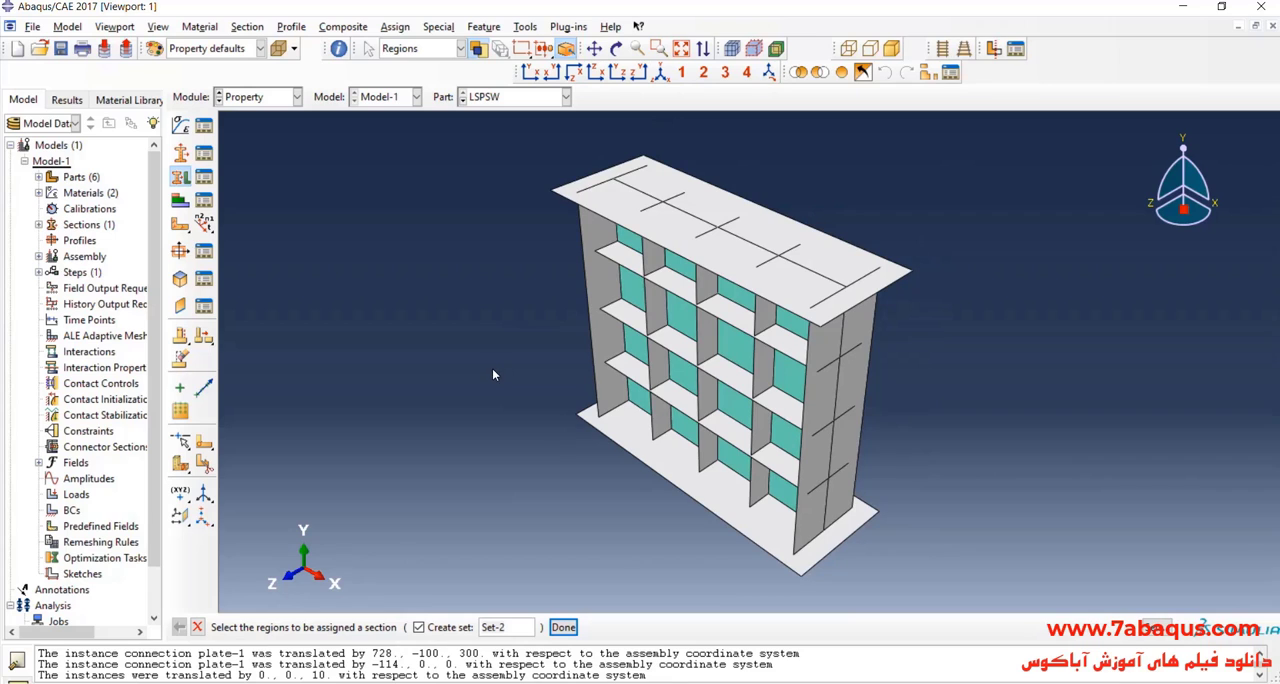
Step: Create a homogeneous shell section named stiffener
{"action": "scroll", "coordinate": [494, 374], "scroll_direction": "up", "scroll_amount": 1}
{"action": "scroll", "coordinate": [700, 330], "scroll_direction": "down", "scroll_amount": 2}
{"action": "scroll", "coordinate": [665, 352], "scroll_direction": "down", "scroll_amount": 1}
{"action": "scroll", "coordinate": [664, 353], "scroll_direction": "up", "scroll_amount": 1}
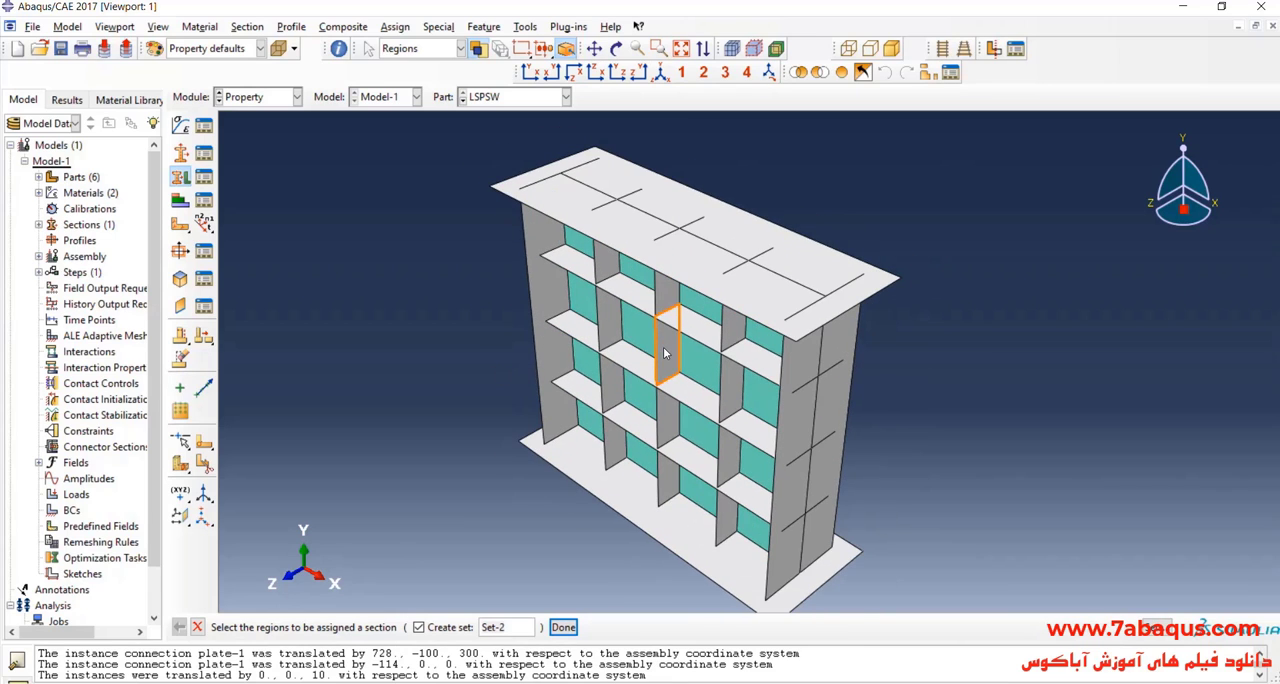
{"action": "left_click", "coordinate": [181, 152]}
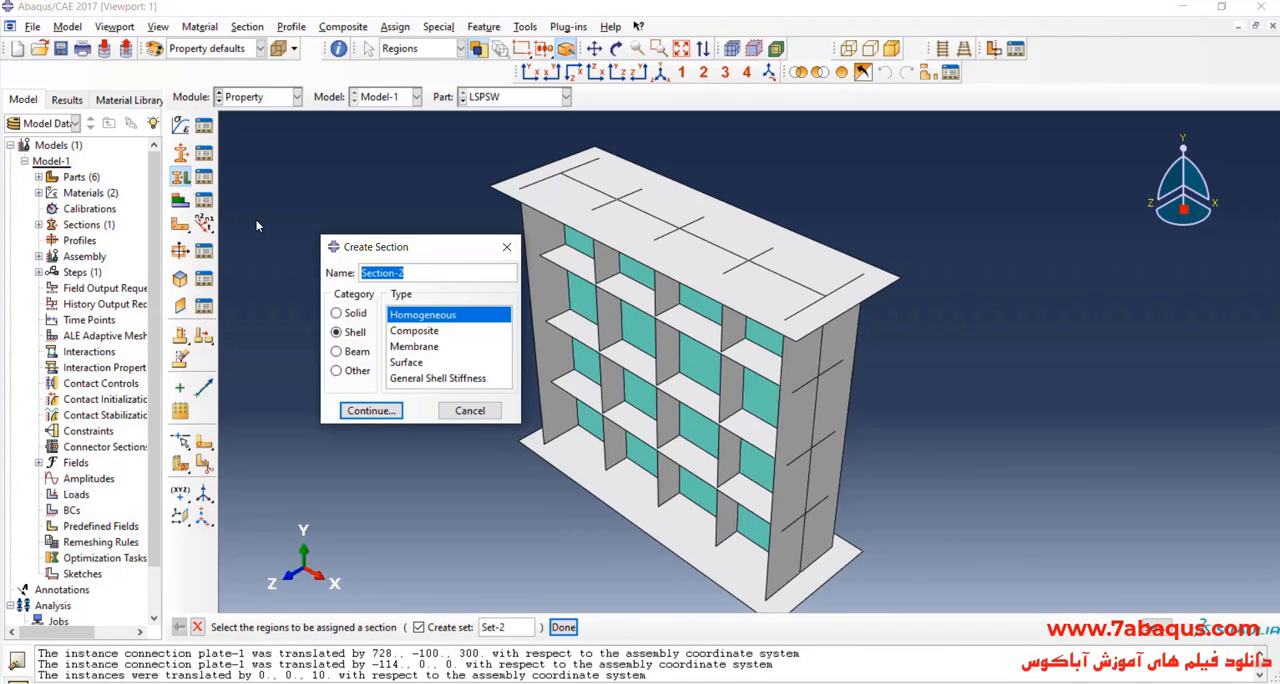
{"action": "type", "text": "stiffener"}
{"action": "left_click", "coordinate": [371, 410]}
Step: Switch to the PDF paper and check the stiffener thickness in the page 2 text and the page 3 dimension drawing
{"action": "key", "text": "alt+Tab"}
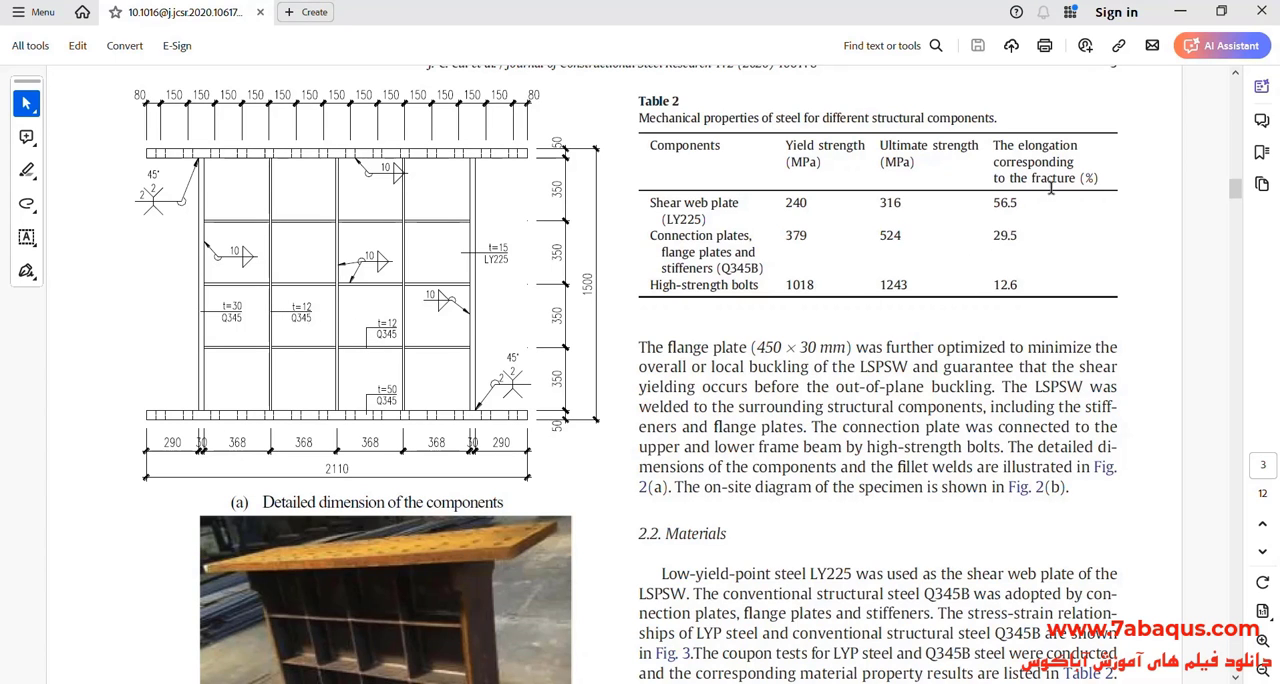
{"action": "scroll", "coordinate": [1008, 340], "scroll_direction": "up", "scroll_amount": 5}
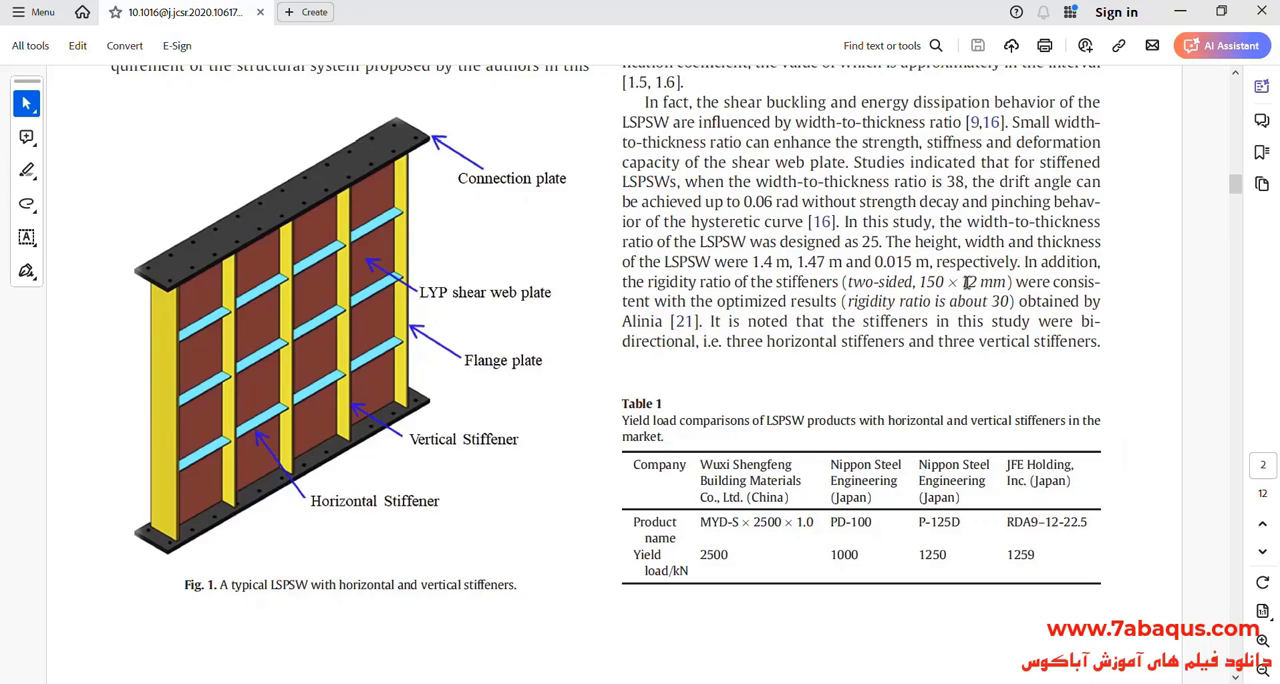
{"action": "left_click_drag", "start_coordinate": [963, 282], "coordinate": [992, 283]}
{"action": "scroll", "coordinate": [905, 334], "scroll_direction": "down", "scroll_amount": 3}
{"action": "scroll", "coordinate": [438, 425], "scroll_direction": "up", "scroll_amount": 1}
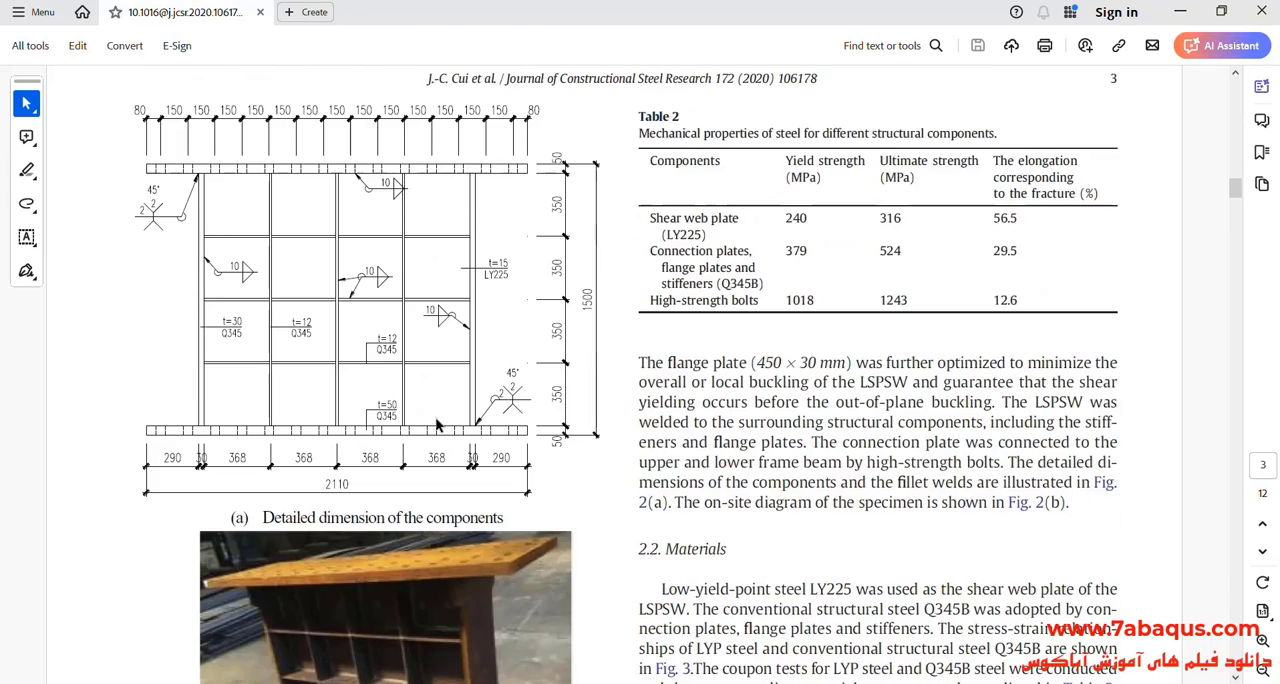
Step: Switch back to Abaqus/CAE and define the stiffener section with a shell thickness of 12 and material Q345B
{"action": "left_click", "coordinate": [1180, 11]}
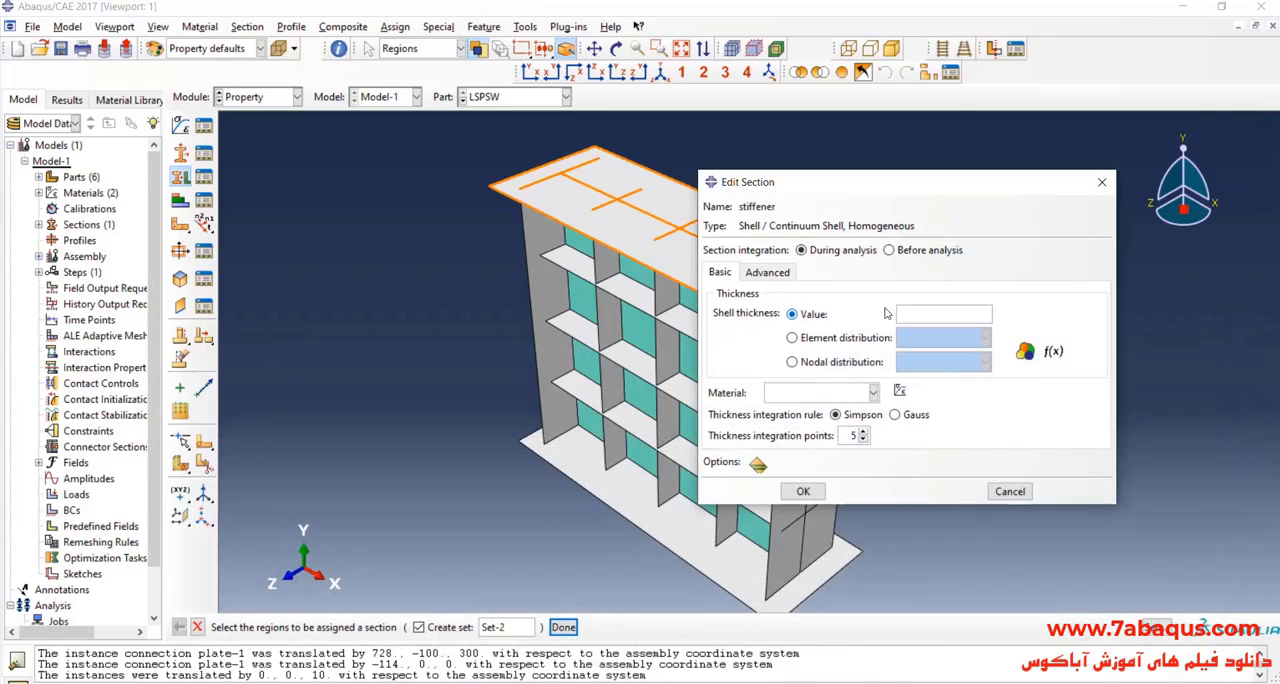
{"action": "left_click", "coordinate": [821, 392]}
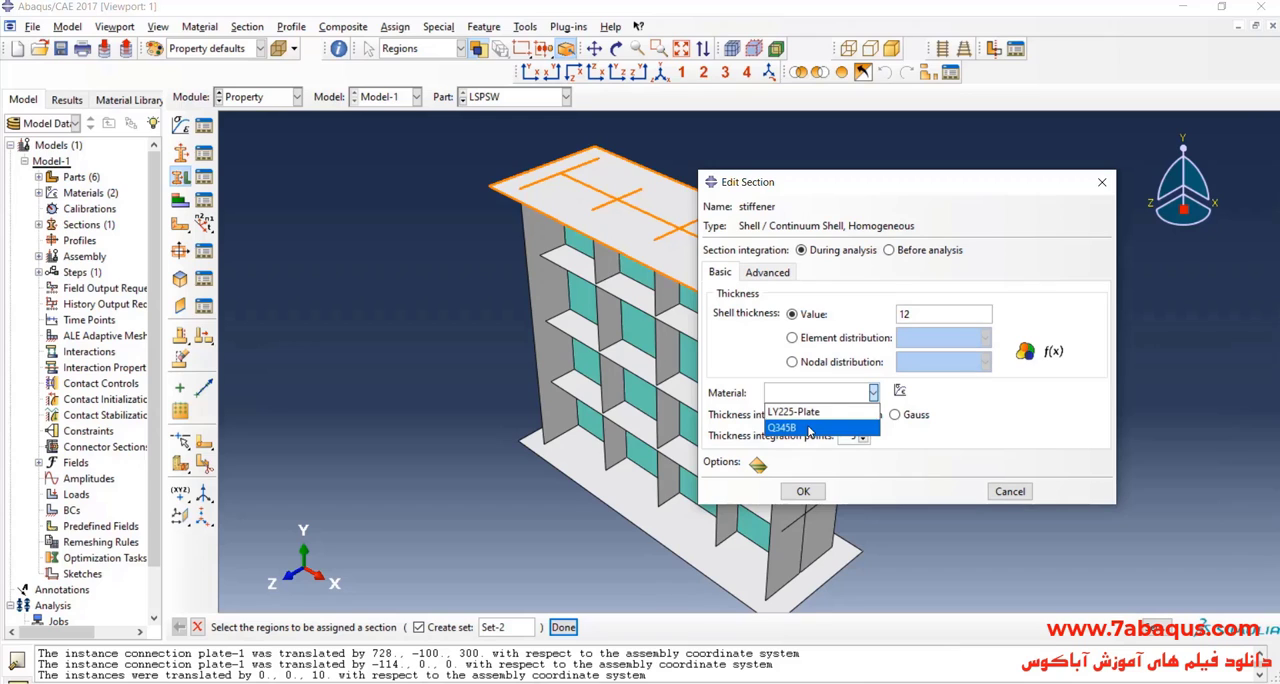
{"action": "left_click", "coordinate": [810, 428]}
{"action": "left_click", "coordinate": [803, 492]}
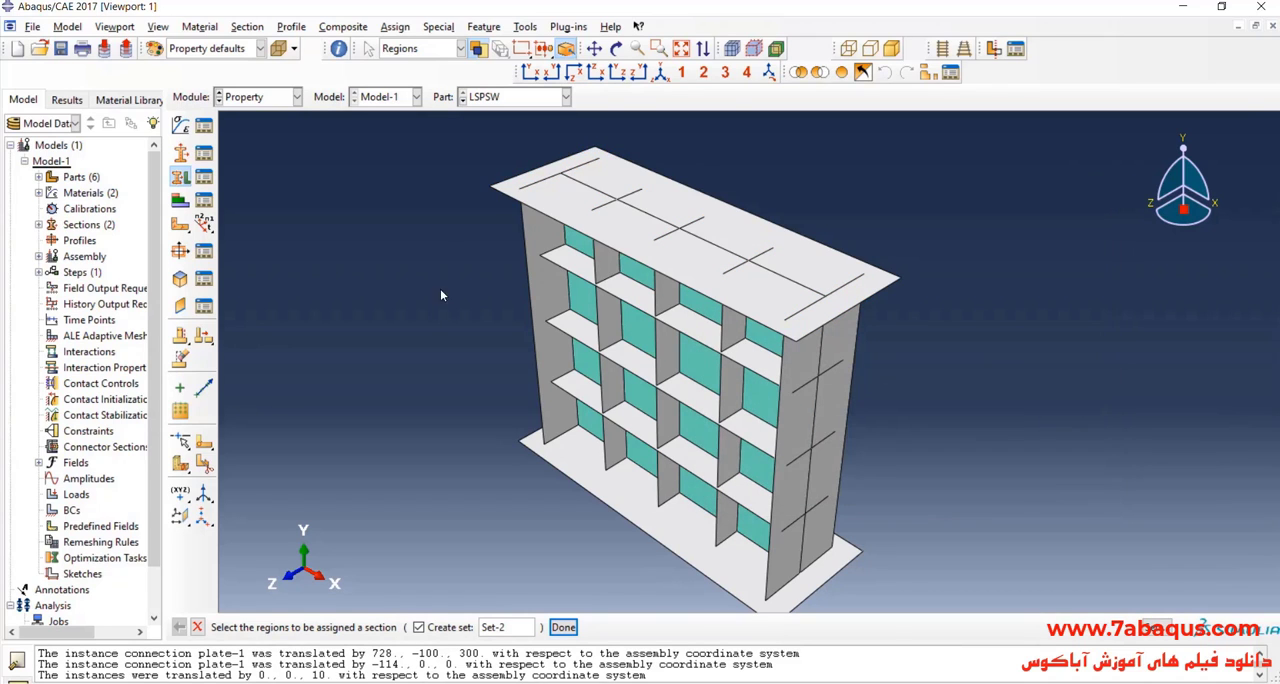
Step: Start a section assignment and select the three horizontal stiffeners on the wall's visible side as its regions
{"action": "left_click", "coordinate": [178, 182]}
{"action": "left_click", "coordinate": [612, 298]}
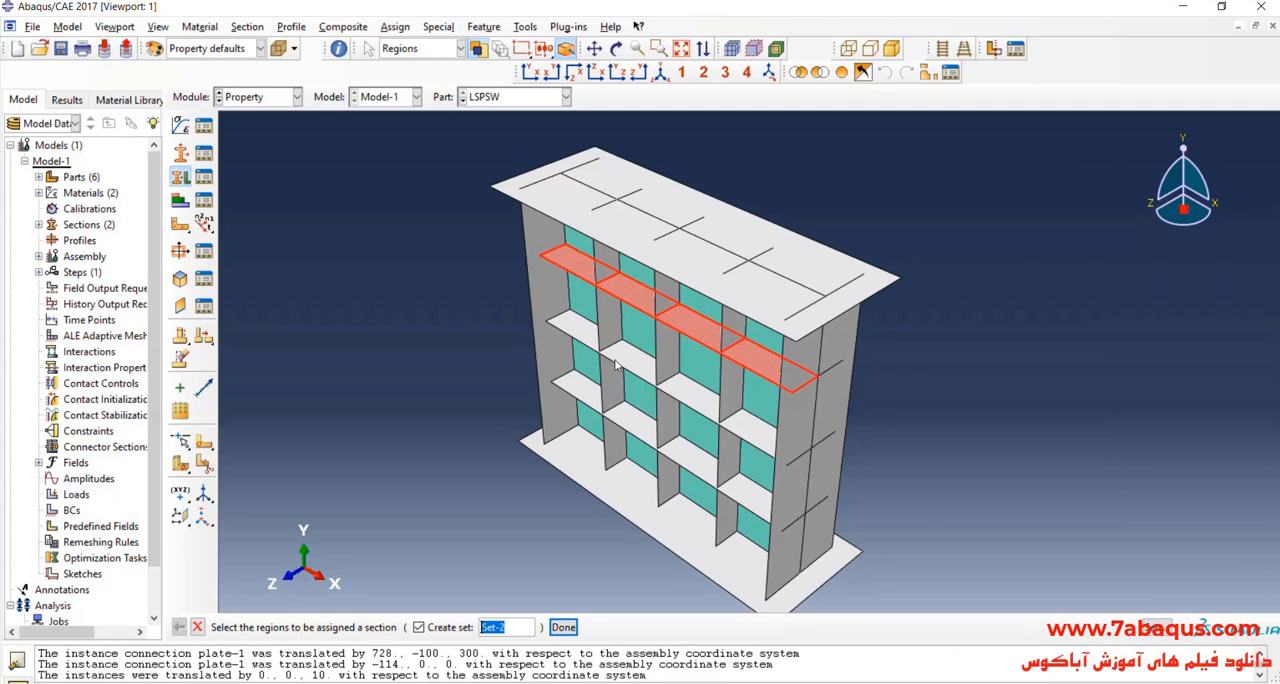
{"action": "left_click", "coordinate": [617, 366], "text": "shift"}
{"action": "left_click", "coordinate": [686, 473], "text": "shift"}
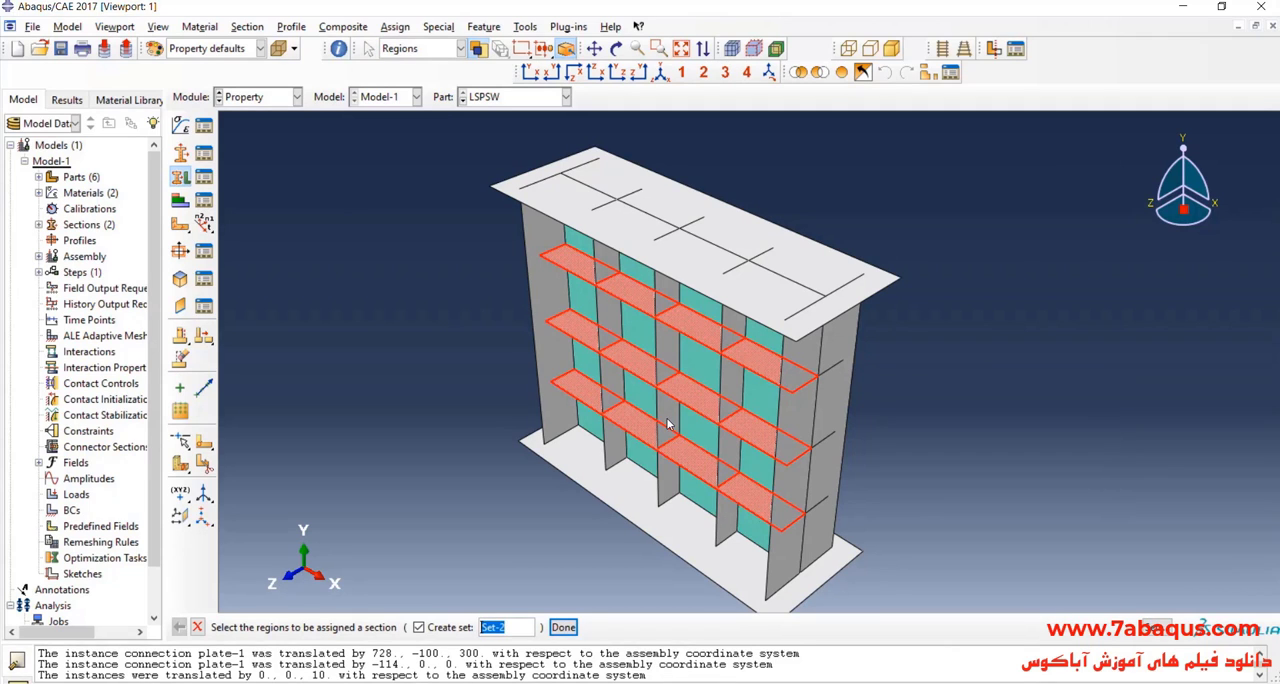
Step: Add all segments of the three vertical stiffeners on the same side of the wall to the section assignment regions
{"action": "left_click", "coordinate": [660, 353], "text": "shift"}
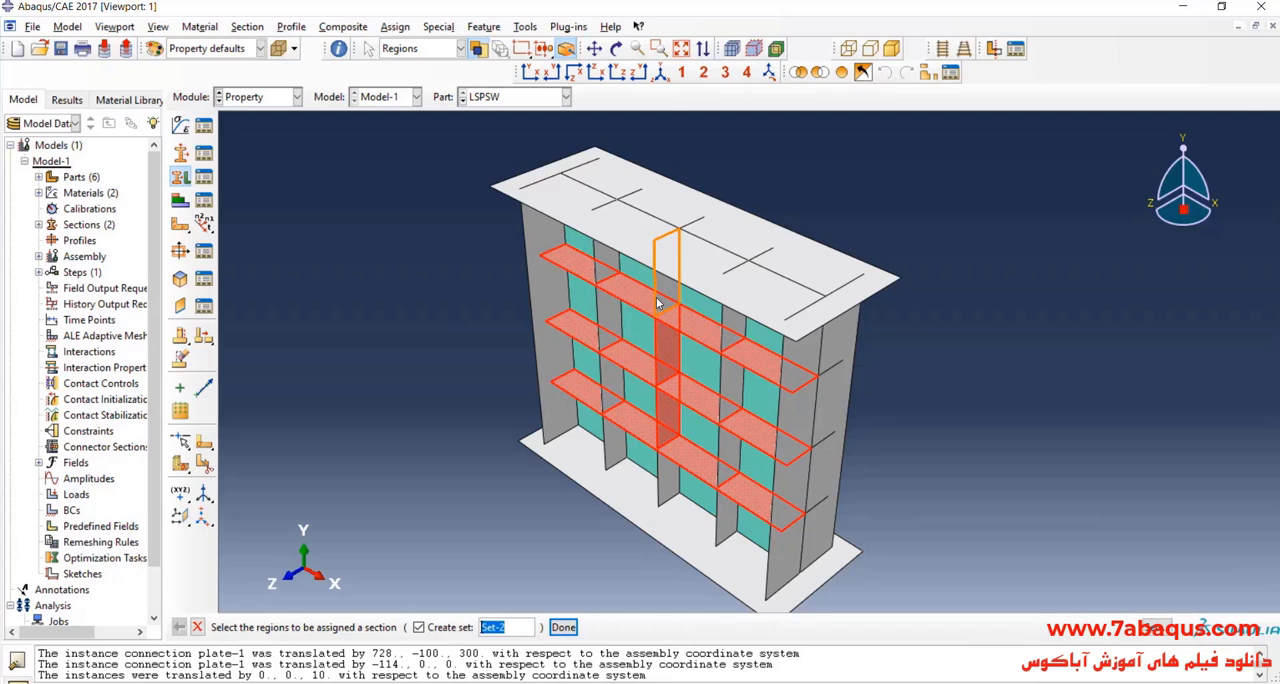
{"action": "left_click", "coordinate": [658, 299], "text": "shift"}
{"action": "left_click", "coordinate": [598, 271], "text": "shift"}
{"action": "left_click", "coordinate": [613, 338], "text": "shift"}
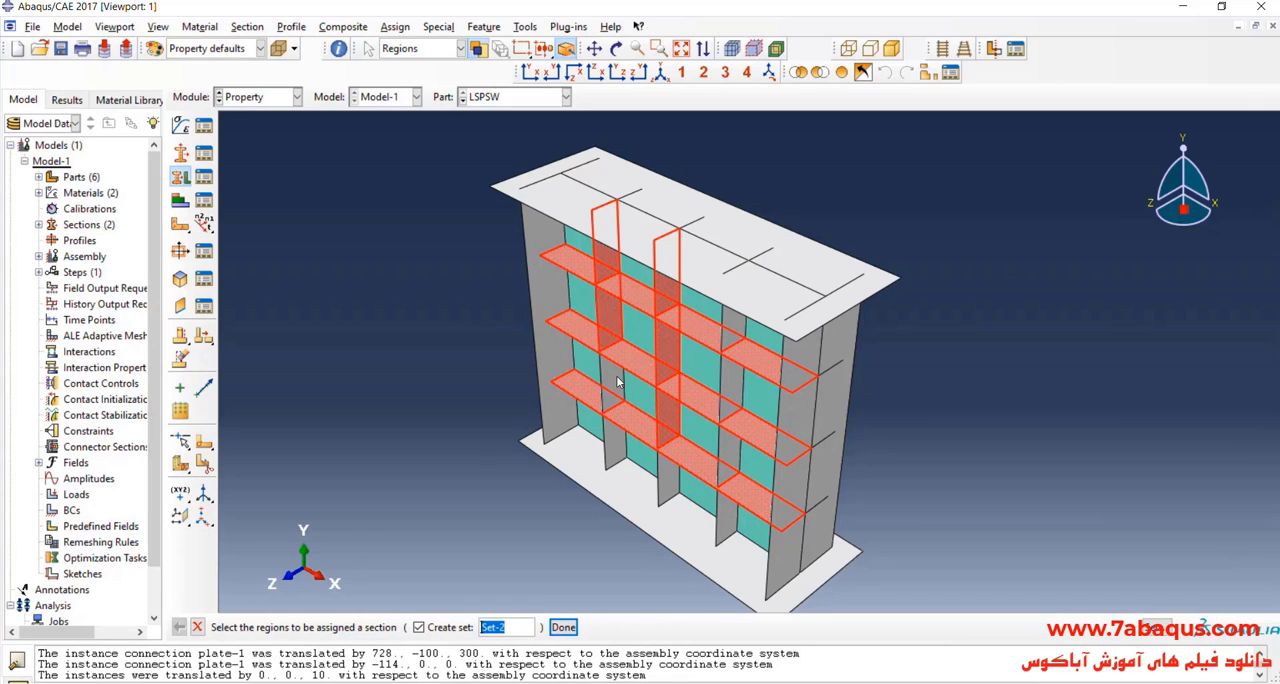
{"action": "left_click", "coordinate": [616, 390], "text": "shift"}
{"action": "left_click", "coordinate": [612, 455], "text": "shift"}
{"action": "left_click", "coordinate": [662, 495], "text": "shift"}
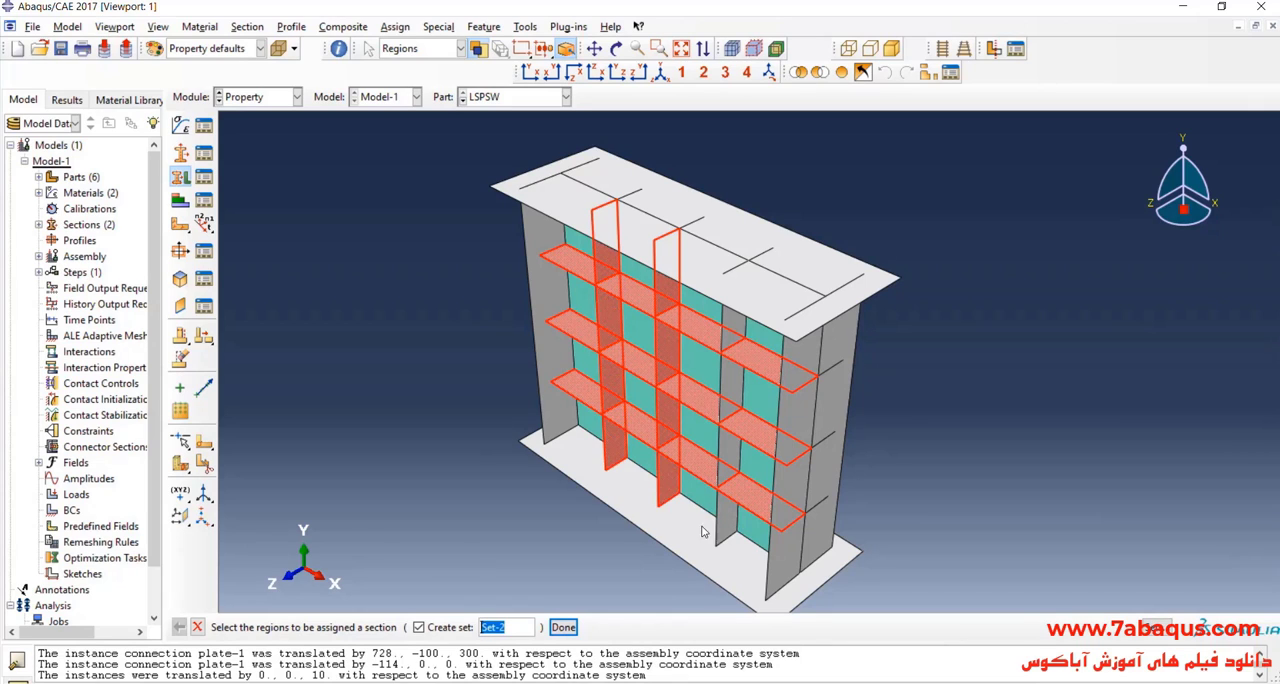
{"action": "left_click", "coordinate": [722, 530], "text": "shift"}
{"action": "left_click", "coordinate": [730, 465], "text": "shift"}
{"action": "left_click", "coordinate": [733, 404], "text": "shift"}
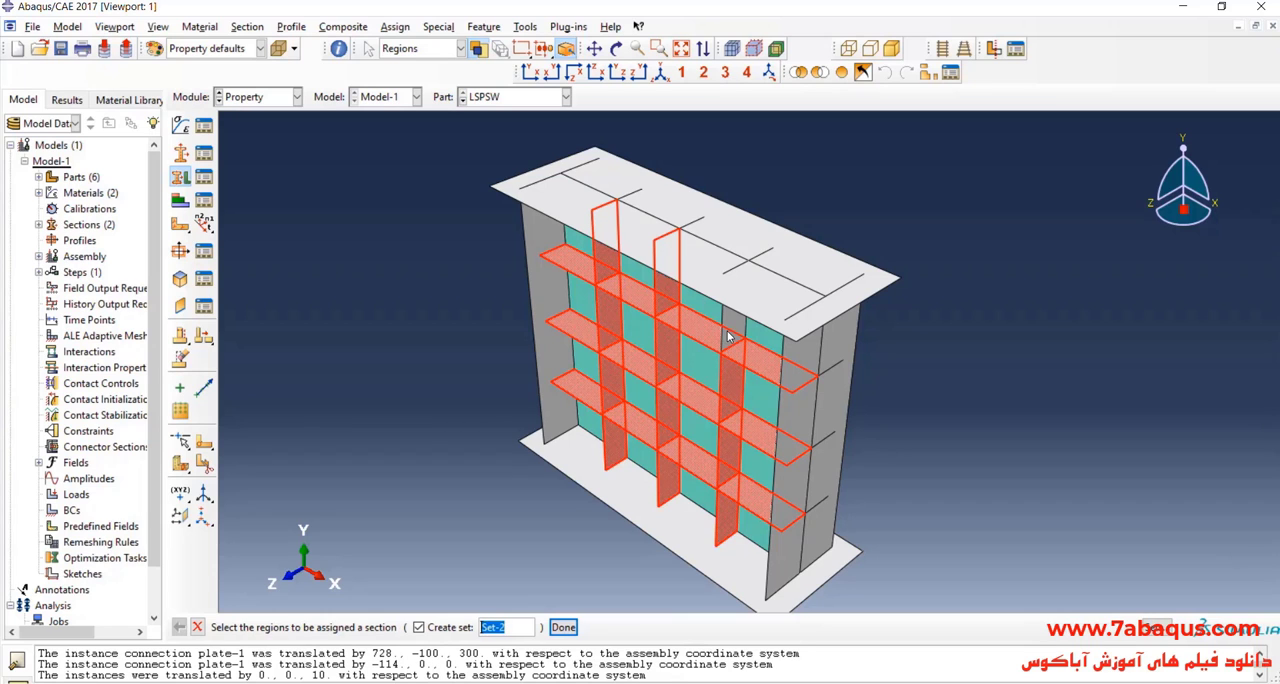
{"action": "left_click", "coordinate": [731, 337], "text": "shift"}
Step: Add the three horizontal stiffeners on the opposite side of the wall to the section assignment regions
{"action": "left_click", "coordinate": [616, 49]}
{"action": "left_click_drag", "start_coordinate": [700, 300], "coordinate": [685, 413]}
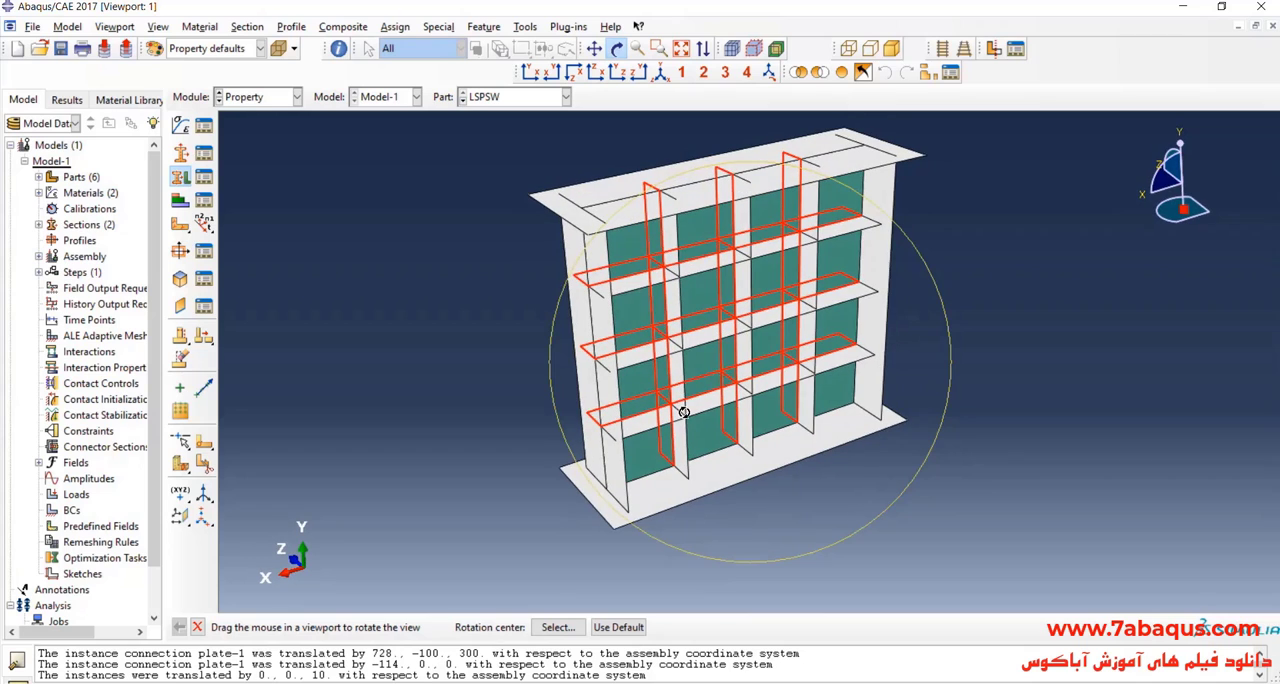
{"action": "left_click", "coordinate": [618, 52]}
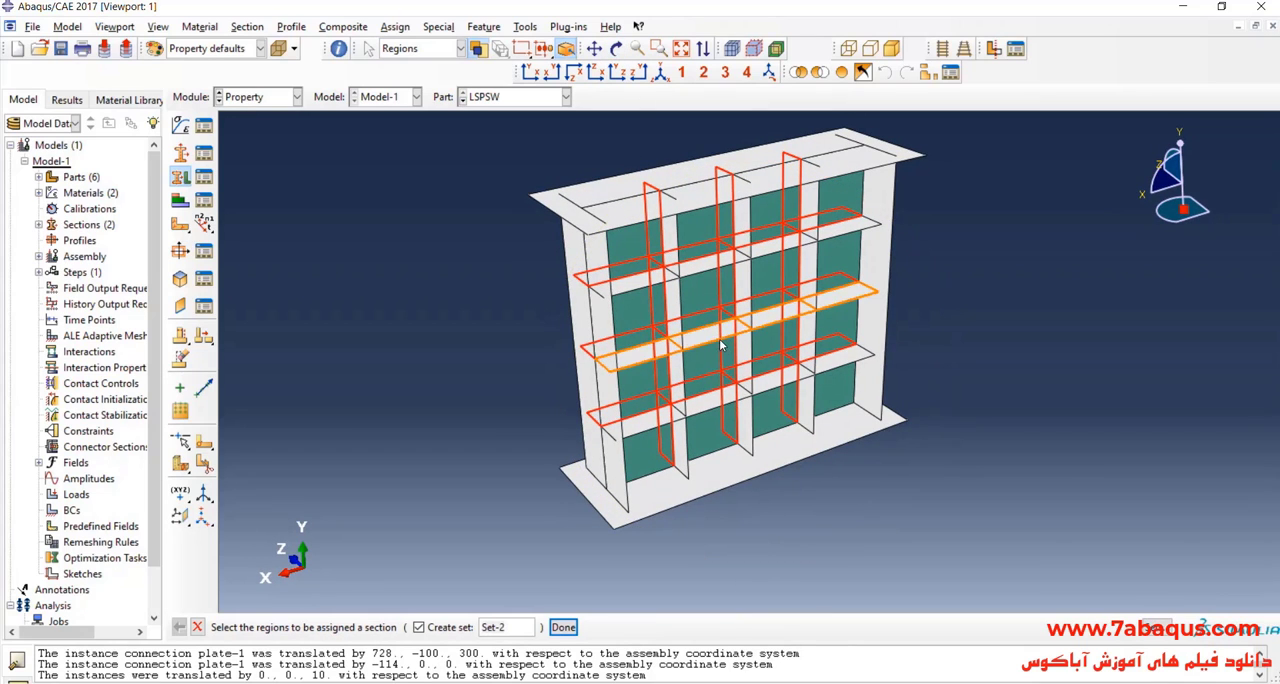
{"action": "left_click", "coordinate": [723, 356], "text": "shift"}
{"action": "left_click", "coordinate": [716, 408], "text": "shift"}
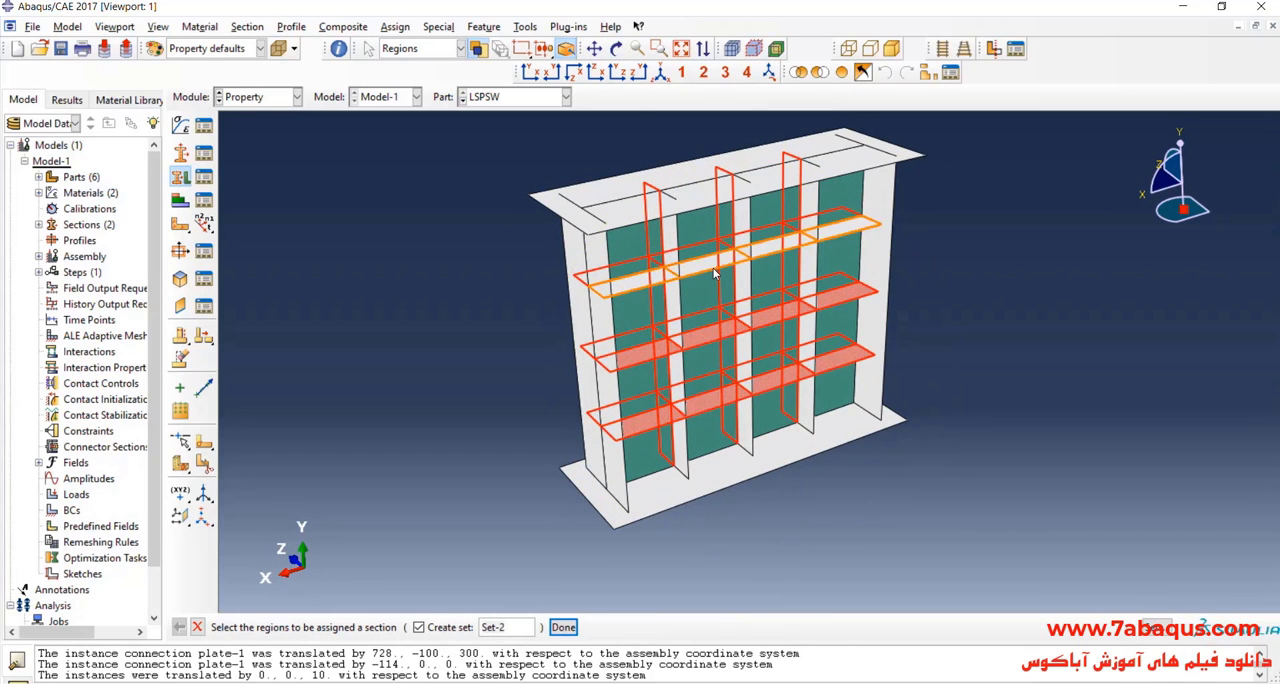
{"action": "left_click", "coordinate": [718, 264], "text": "shift"}
Step: Add all segments of the three vertical stiffeners on the opposite side of the wall to the section assignment regions
{"action": "left_click", "coordinate": [676, 248], "text": "shift"}
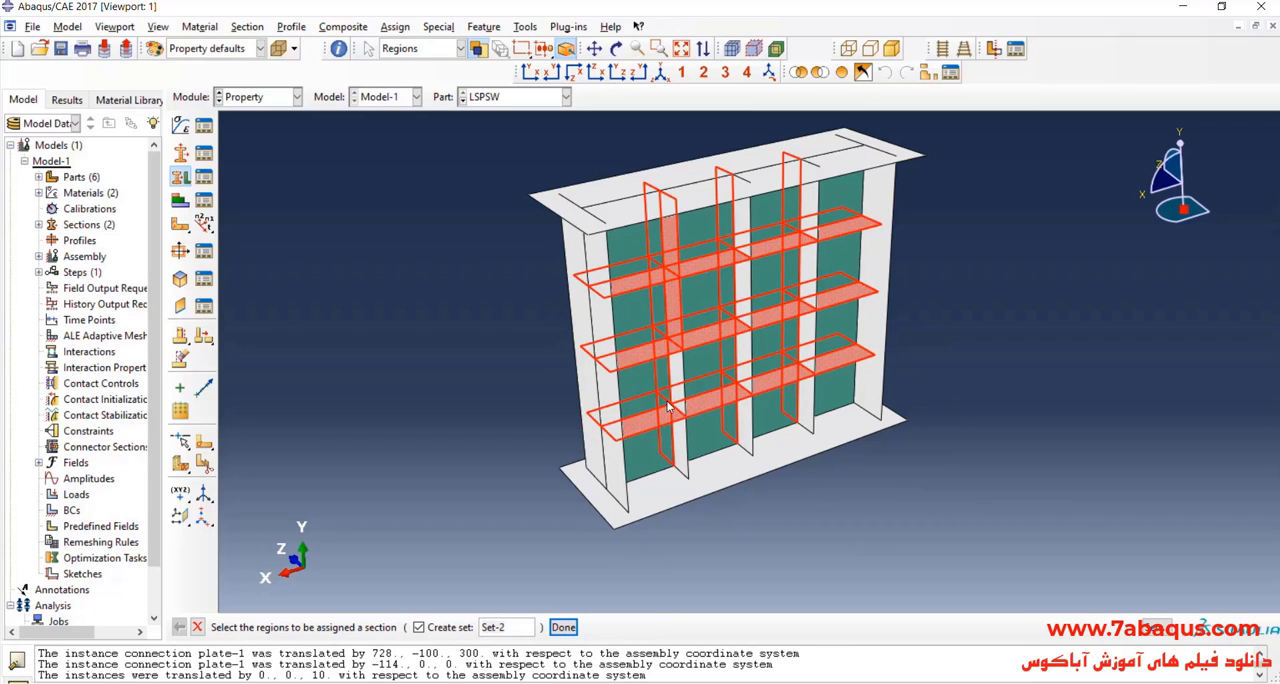
{"action": "left_click", "coordinate": [745, 436], "text": "shift"}
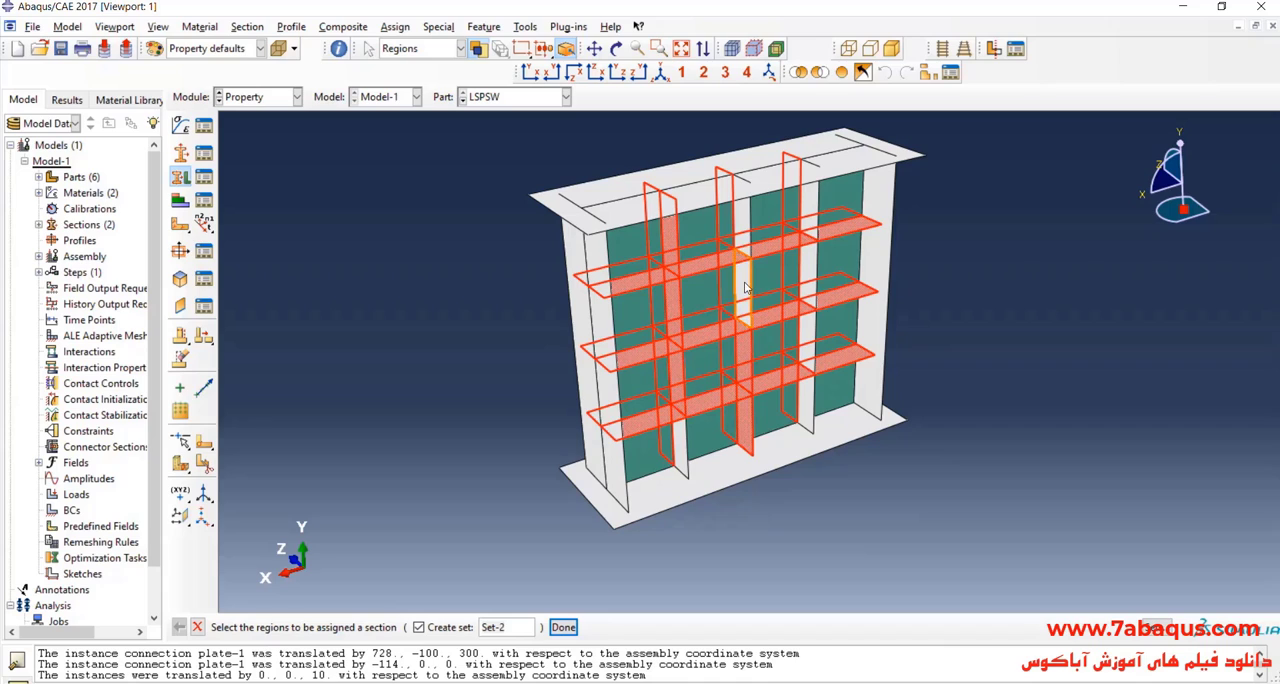
{"action": "left_click", "coordinate": [817, 217], "text": "shift"}
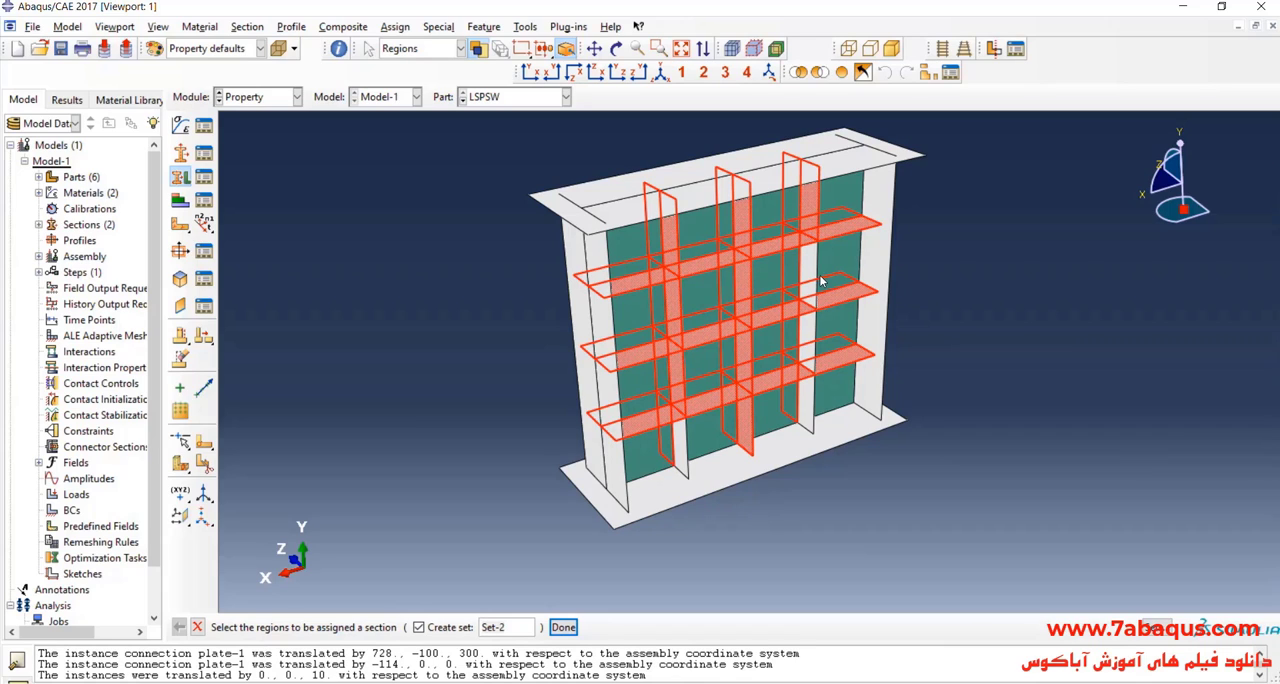
{"action": "left_click", "coordinate": [816, 280], "text": "shift"}
{"action": "left_click", "coordinate": [811, 341], "text": "shift"}
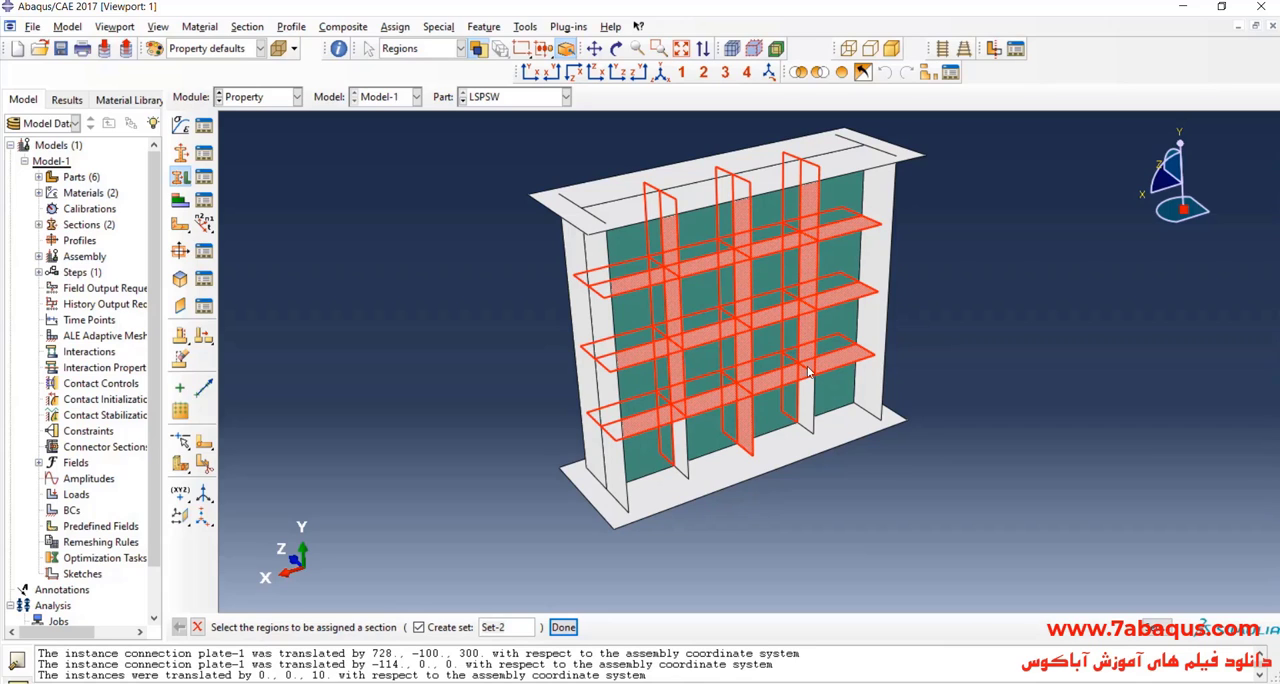
{"action": "left_click", "coordinate": [810, 428], "text": "shift"}
{"action": "left_click", "coordinate": [685, 456], "text": "shift"}
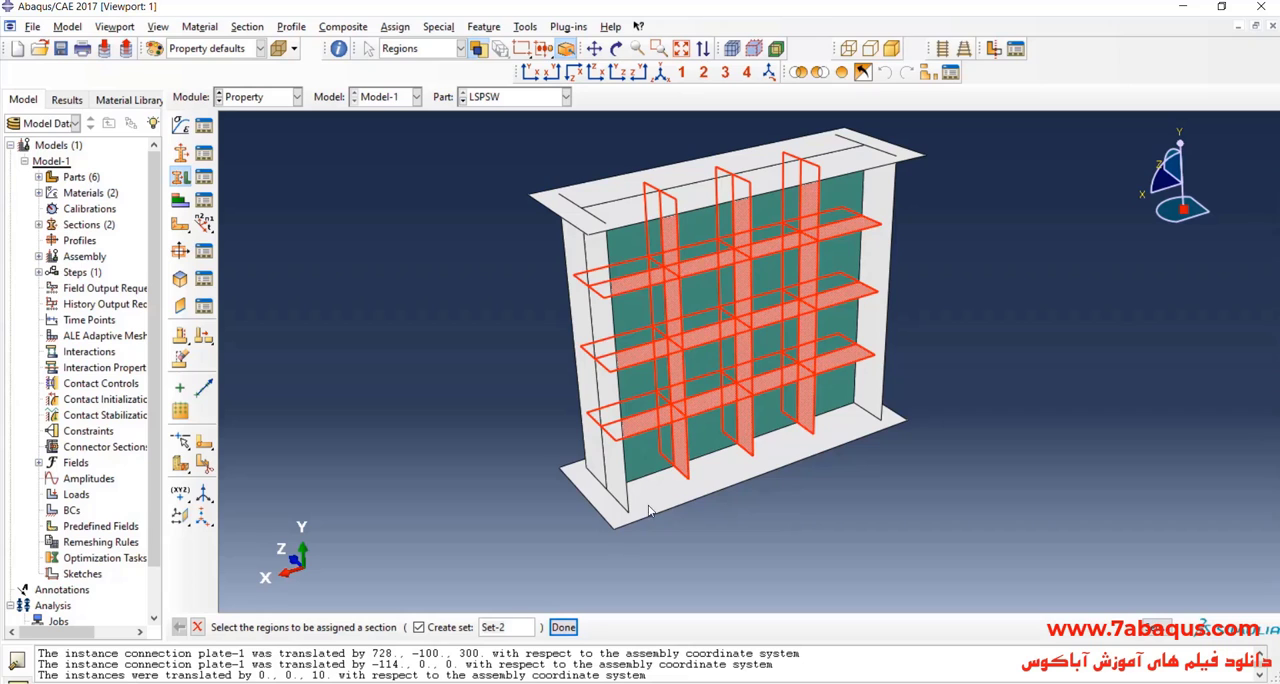
Step: Finish the region selection and assign the stiffener section to it, taking the thickness from the section
{"action": "left_click", "coordinate": [564, 626]}
{"action": "left_click", "coordinate": [462, 350]}
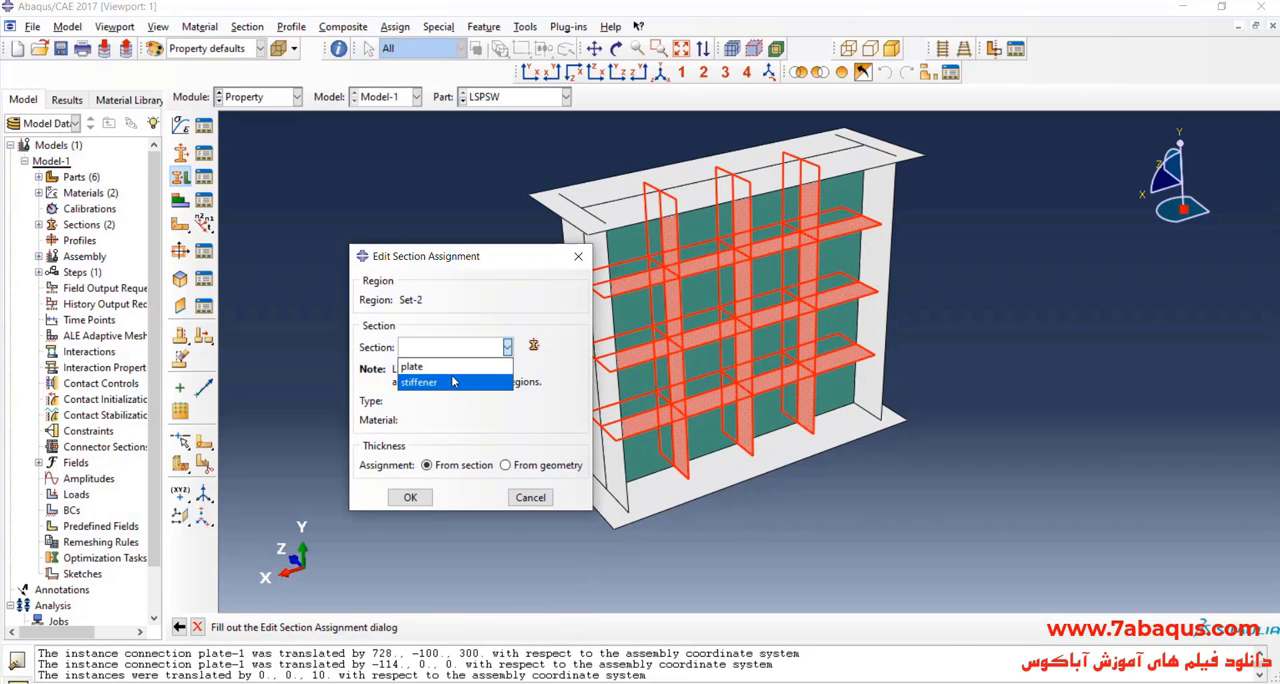
{"action": "left_click", "coordinate": [452, 382]}
{"action": "left_click", "coordinate": [409, 564]}
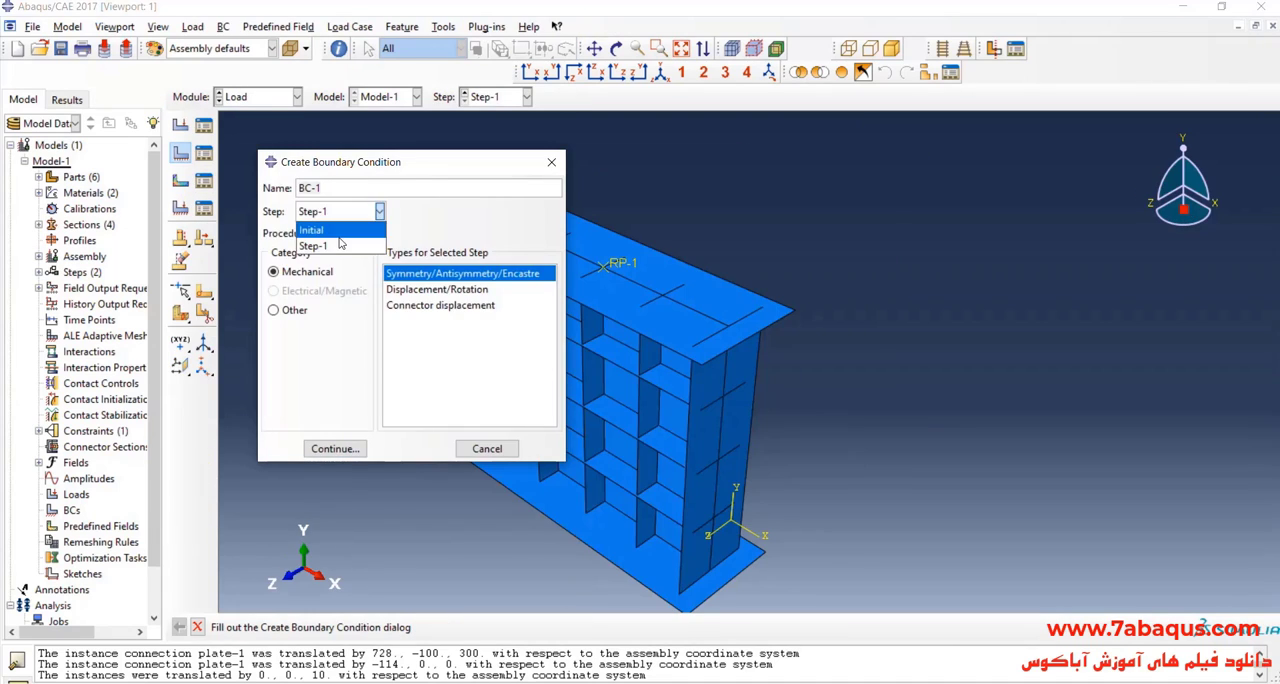
Step: Create a Displacement/Rotation boundary condition in the Initial step and select the wall's bottom connection plate as its region
{"action": "left_click", "coordinate": [318, 230]}
{"action": "left_click", "coordinate": [407, 290]}
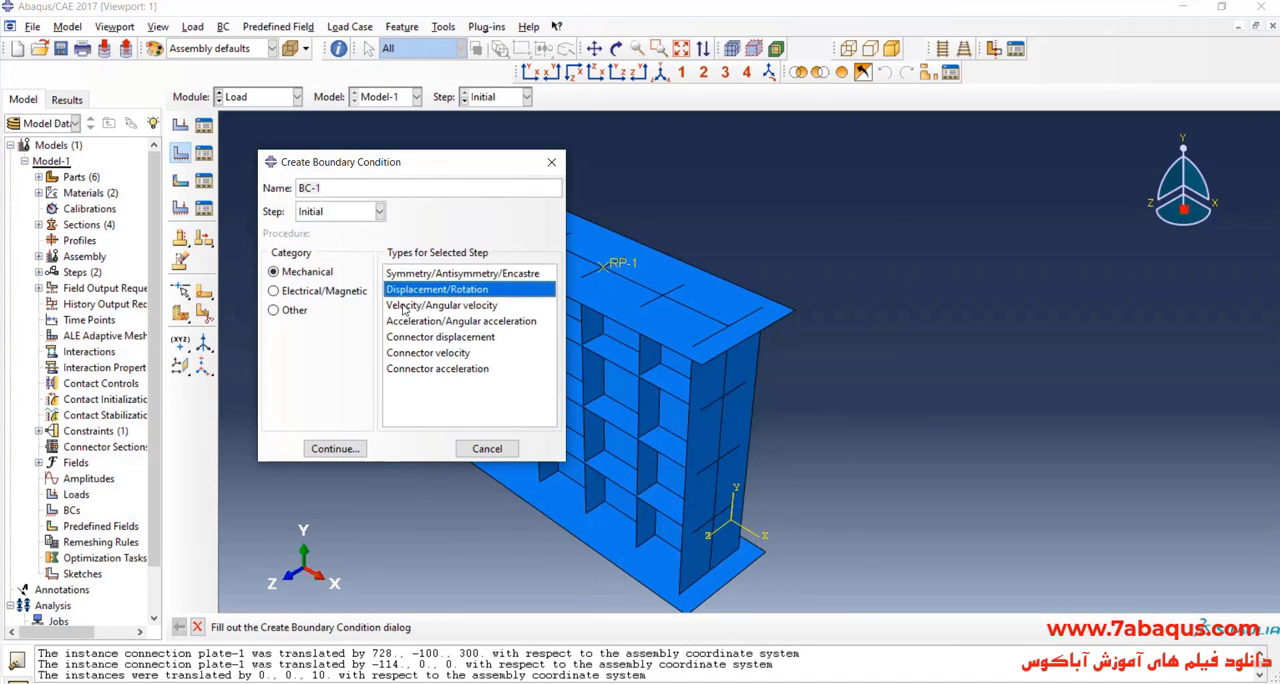
{"action": "left_click", "coordinate": [335, 448]}
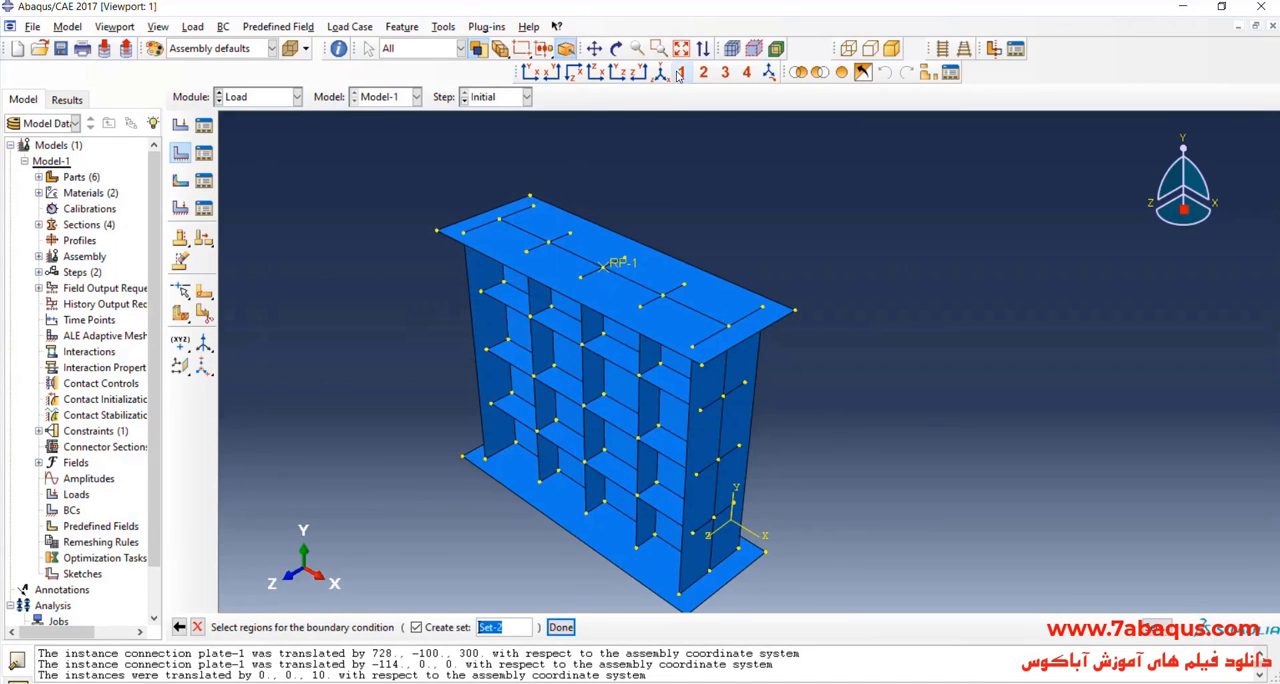
{"action": "left_click", "coordinate": [617, 48]}
{"action": "left_click_drag", "start_coordinate": [605, 301], "coordinate": [620, 450]}
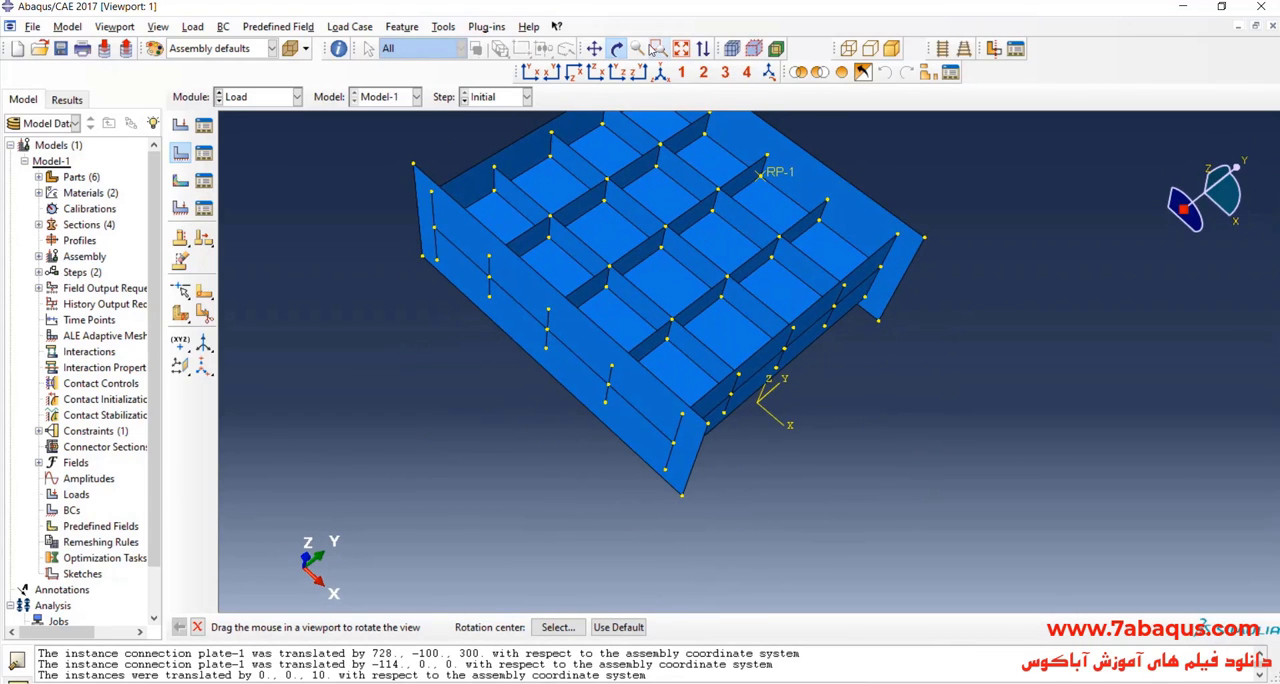
{"action": "left_click", "coordinate": [617, 48]}
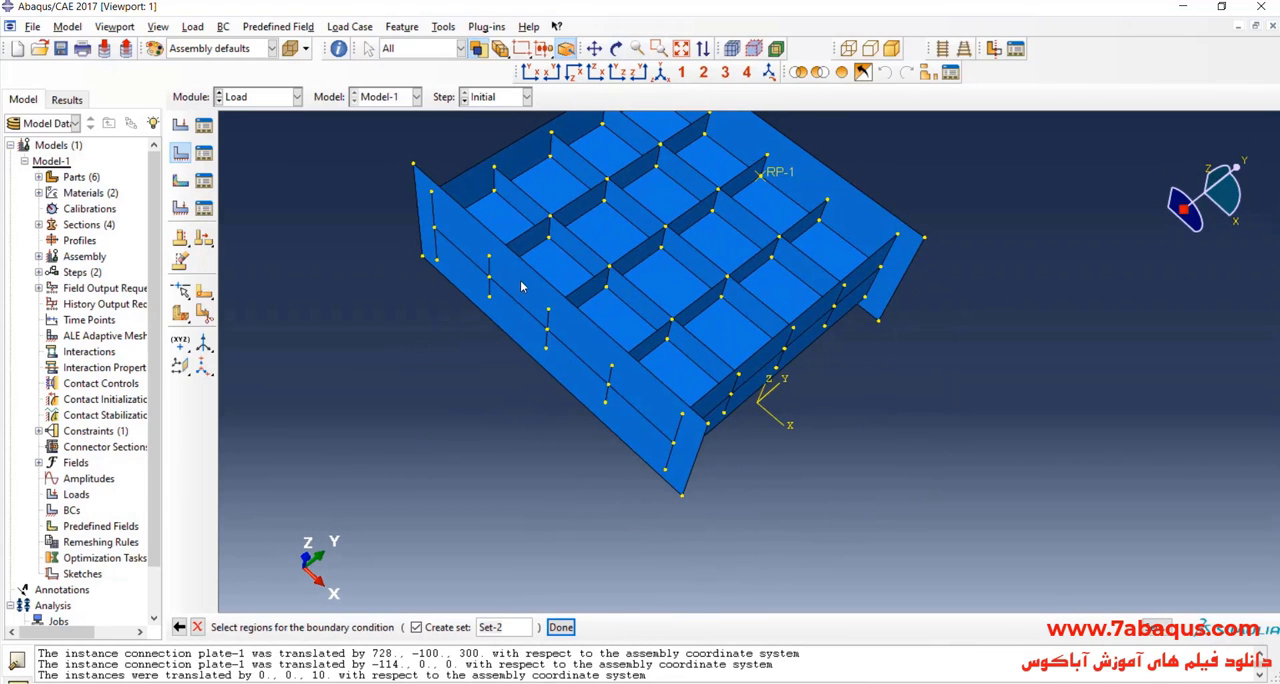
{"action": "left_click", "coordinate": [515, 325]}
{"action": "left_click", "coordinate": [560, 627]}
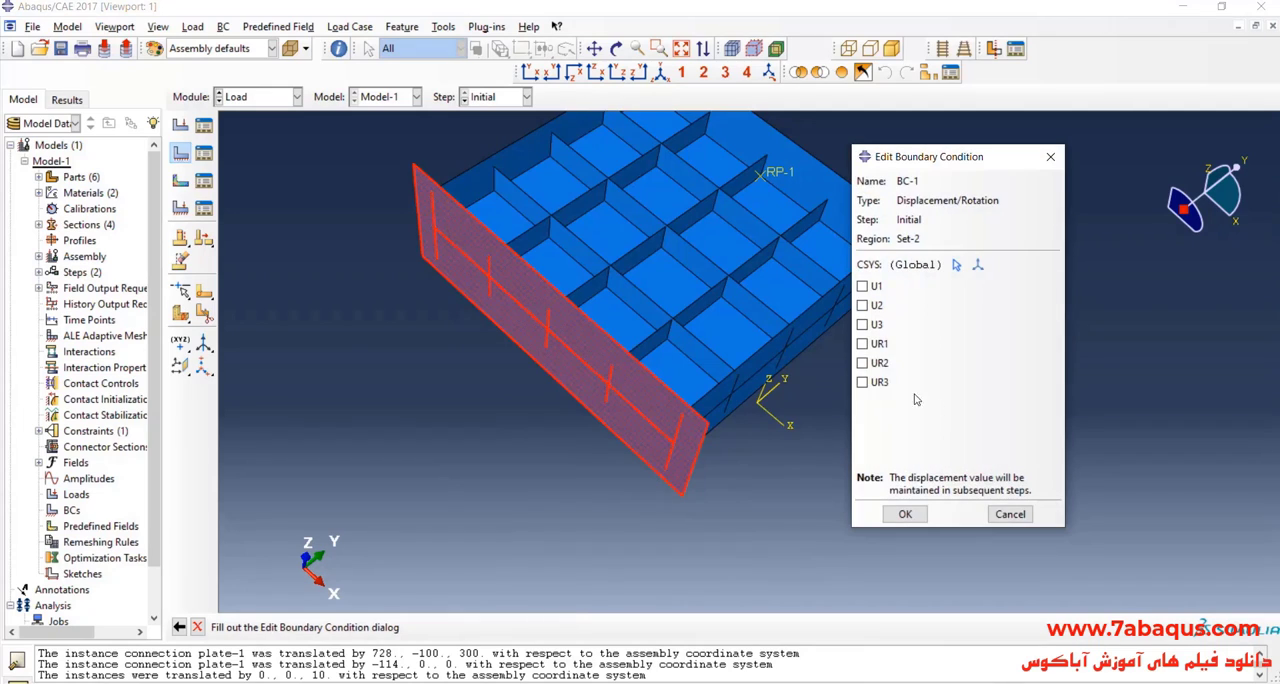
Step: Constrain U1, U2, U3, UR1, UR2 and UR3 in the bottom plate's boundary condition
{"action": "left_click", "coordinate": [879, 384]}
{"action": "left_click", "coordinate": [879, 366]}
{"action": "left_click", "coordinate": [879, 345]}
{"action": "left_click", "coordinate": [876, 326]}
{"action": "left_click", "coordinate": [876, 306]}
{"action": "left_click", "coordinate": [876, 288]}
{"action": "left_click", "coordinate": [906, 515]}
{"action": "left_click", "coordinate": [661, 73]}
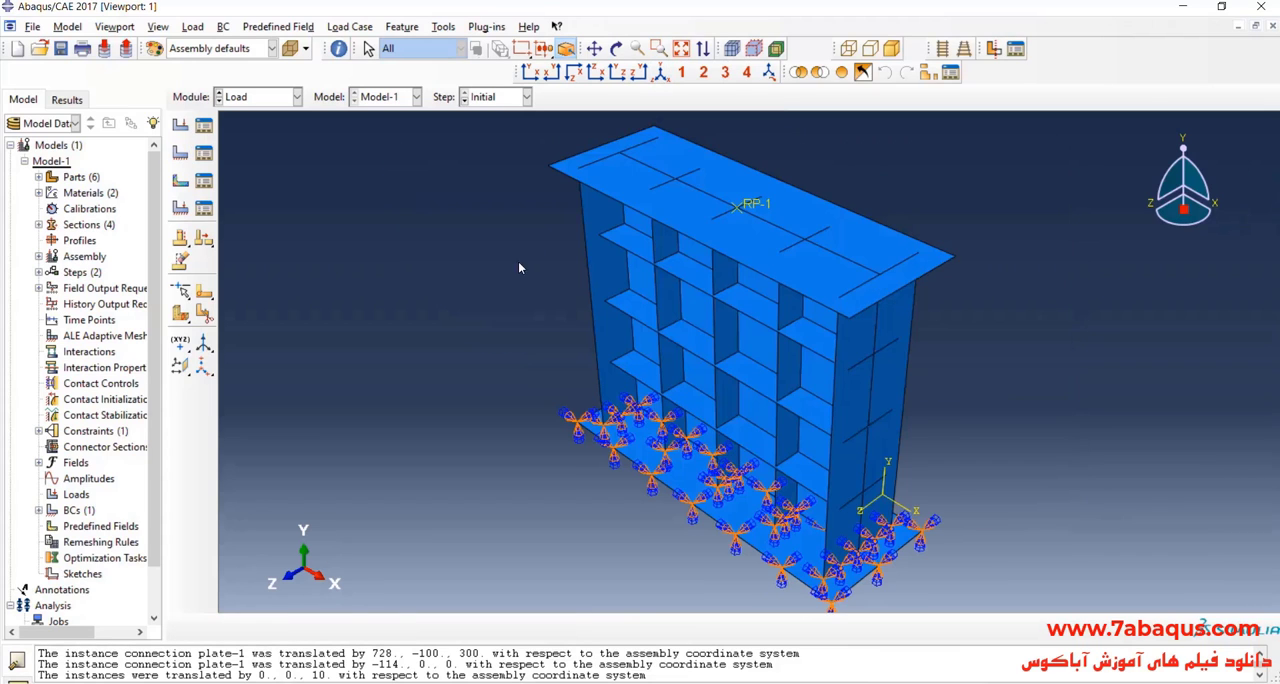
Step: Start a second mechanical Displacement/Rotation boundary condition and set its step to Step-1
{"action": "left_click", "coordinate": [180, 157]}
{"action": "left_click", "coordinate": [368, 215]}
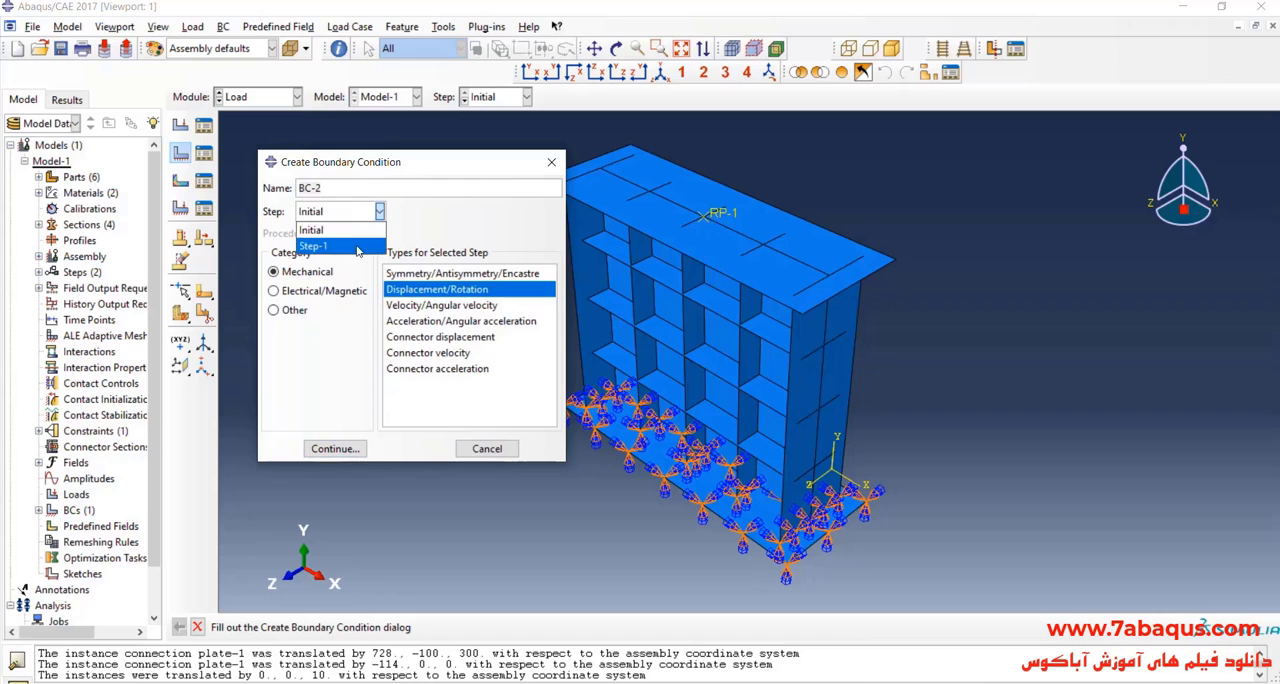
{"action": "left_click", "coordinate": [360, 246]}
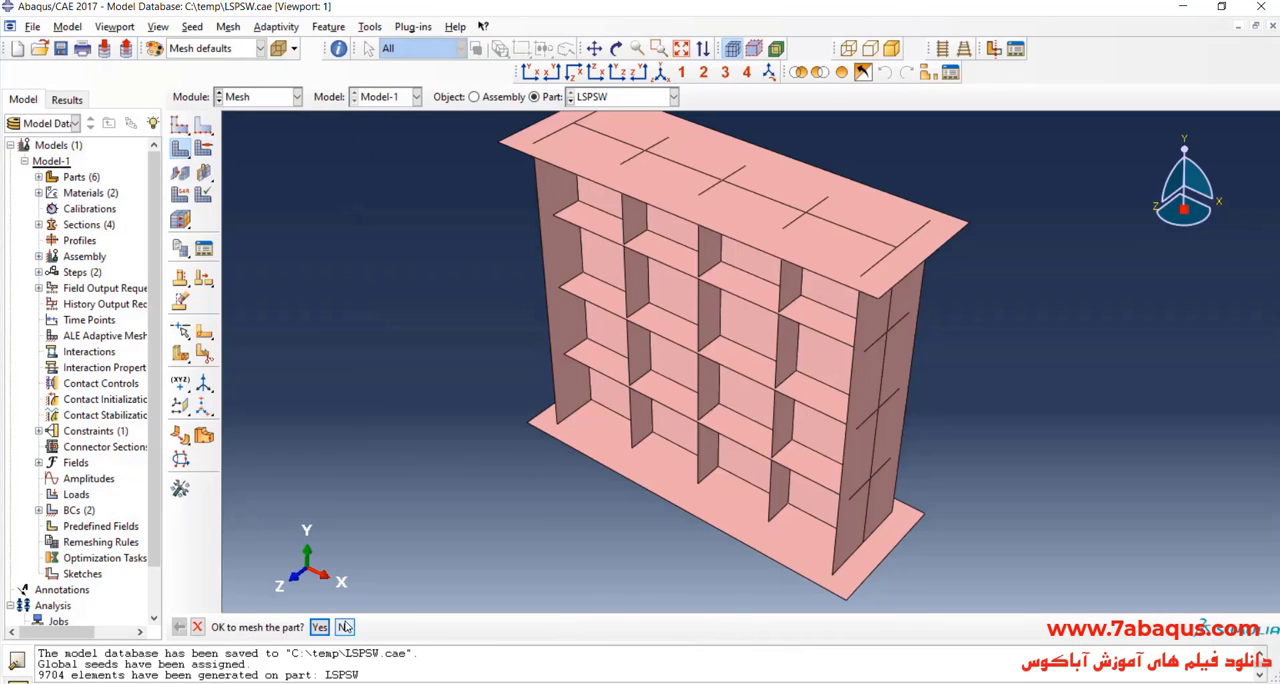
Step: Generate the mesh on part LSPSW and inspect it
{"action": "middle_click", "coordinate": [458, 339]}
{"action": "scroll", "coordinate": [459, 342], "scroll_direction": "up", "scroll_amount": 1}
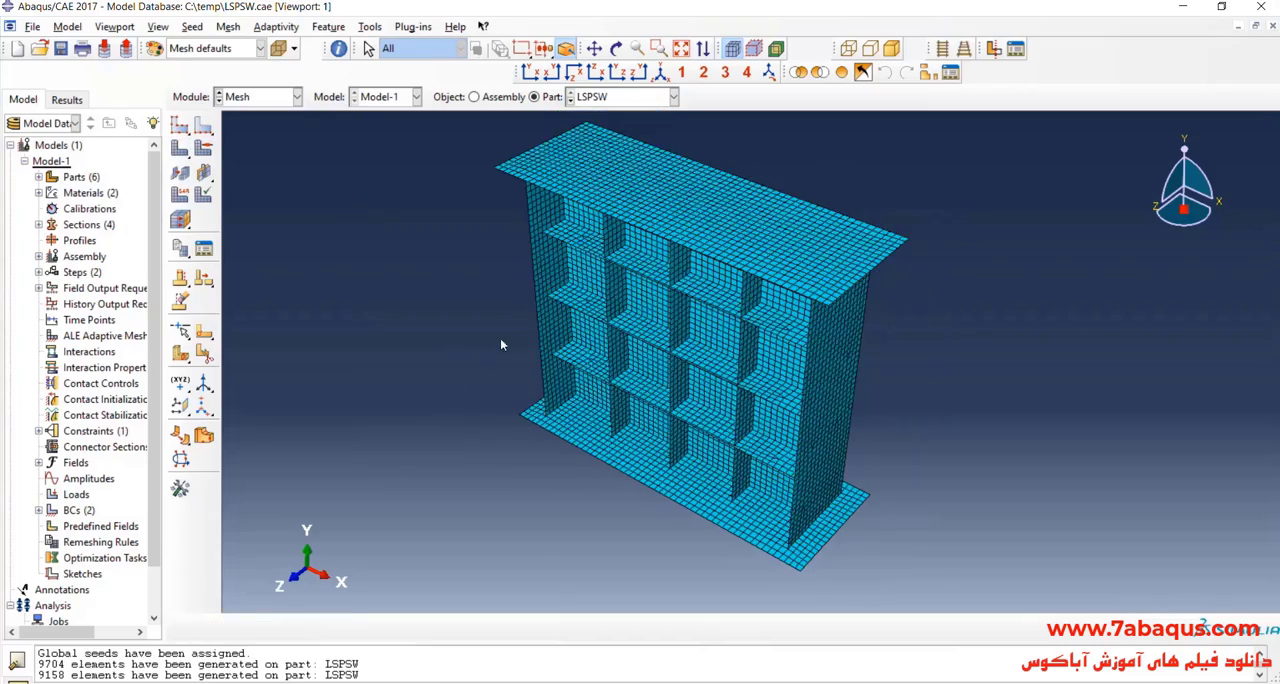
{"action": "scroll", "coordinate": [606, 350], "scroll_direction": "down", "scroll_amount": 1}
{"action": "left_click", "coordinate": [617, 50]}
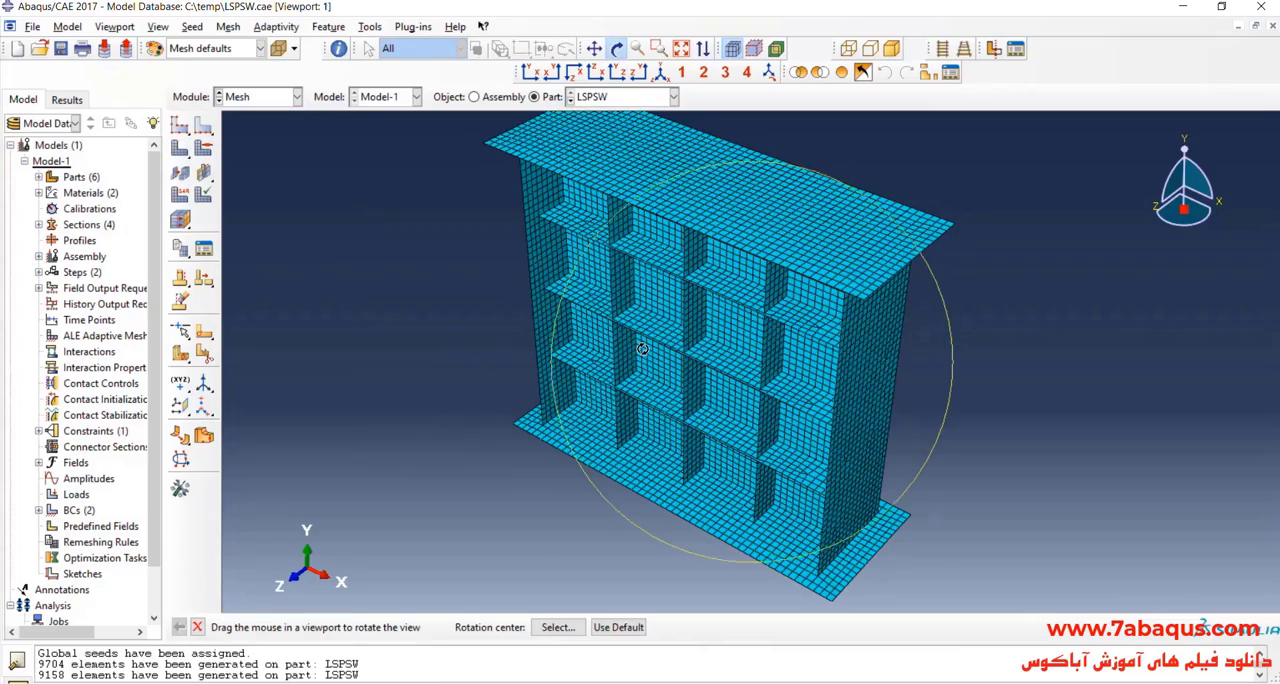
{"action": "mouse_move", "coordinate": [644, 338]}
{"action": "left_mouse_down"}
{"action": "mouse_move", "coordinate": [746, 183]}
{"action": "mouse_move", "coordinate": [786, 178]}
{"action": "mouse_move", "coordinate": [685, 191]}
{"action": "mouse_move", "coordinate": [617, 223]}
{"action": "mouse_move", "coordinate": [704, 332]}
{"action": "mouse_move", "coordinate": [646, 343]}
{"action": "left_mouse_up"}
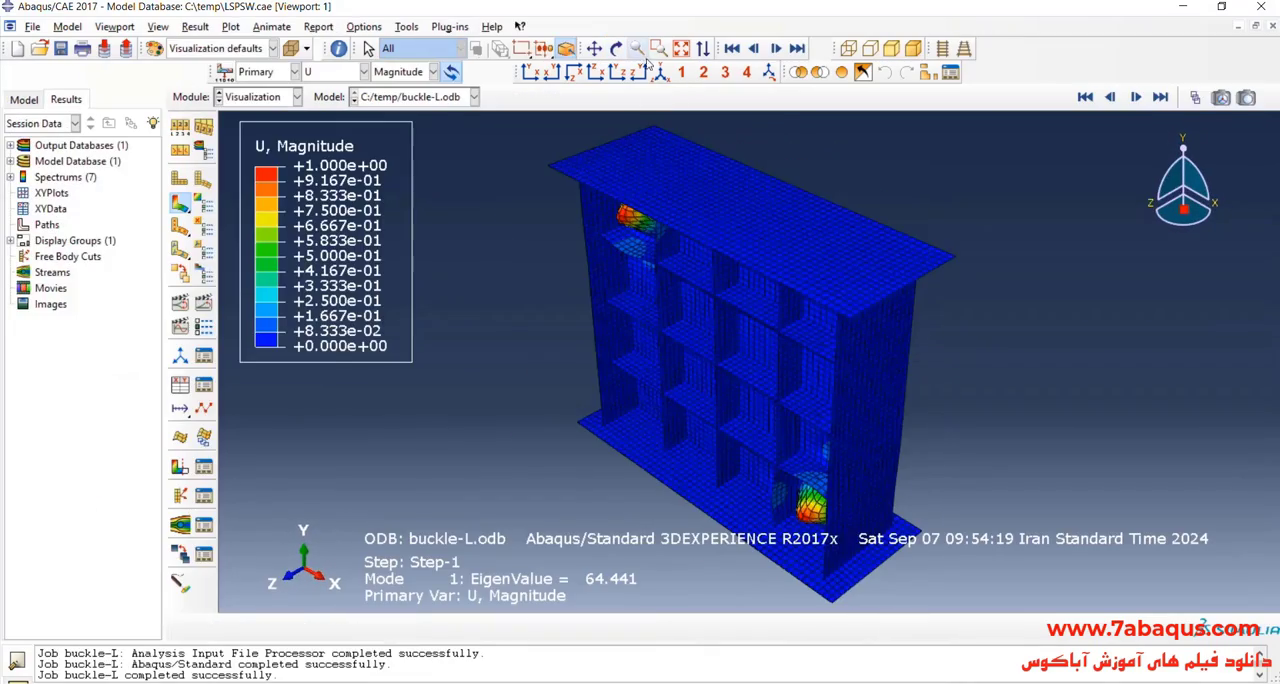
Step: Examine the first buckling mode shape in buckle-L.odb from several angles, using the frame selector to check the available frames
{"action": "left_click", "coordinate": [617, 48]}
{"action": "left_click_drag", "start_coordinate": [702, 352], "coordinate": [745, 315]}
{"action": "left_click", "coordinate": [1194, 98]}
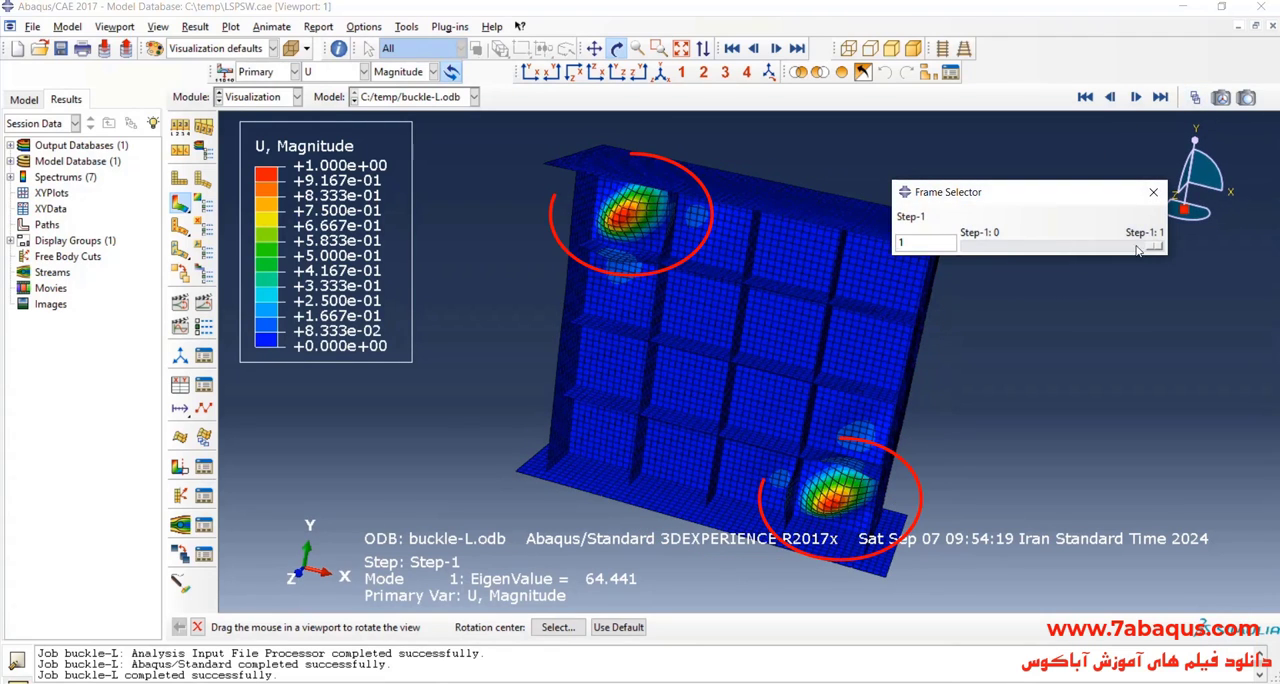
{"action": "mouse_move", "coordinate": [1160, 245]}
{"action": "left_mouse_down"}
{"action": "mouse_move", "coordinate": [1005, 247]}
{"action": "mouse_move", "coordinate": [1171, 264]}
{"action": "mouse_move", "coordinate": [971, 258]}
{"action": "mouse_move", "coordinate": [1165, 262]}
{"action": "left_mouse_up"}
{"action": "left_click_drag", "start_coordinate": [707, 287], "coordinate": [820, 346]}
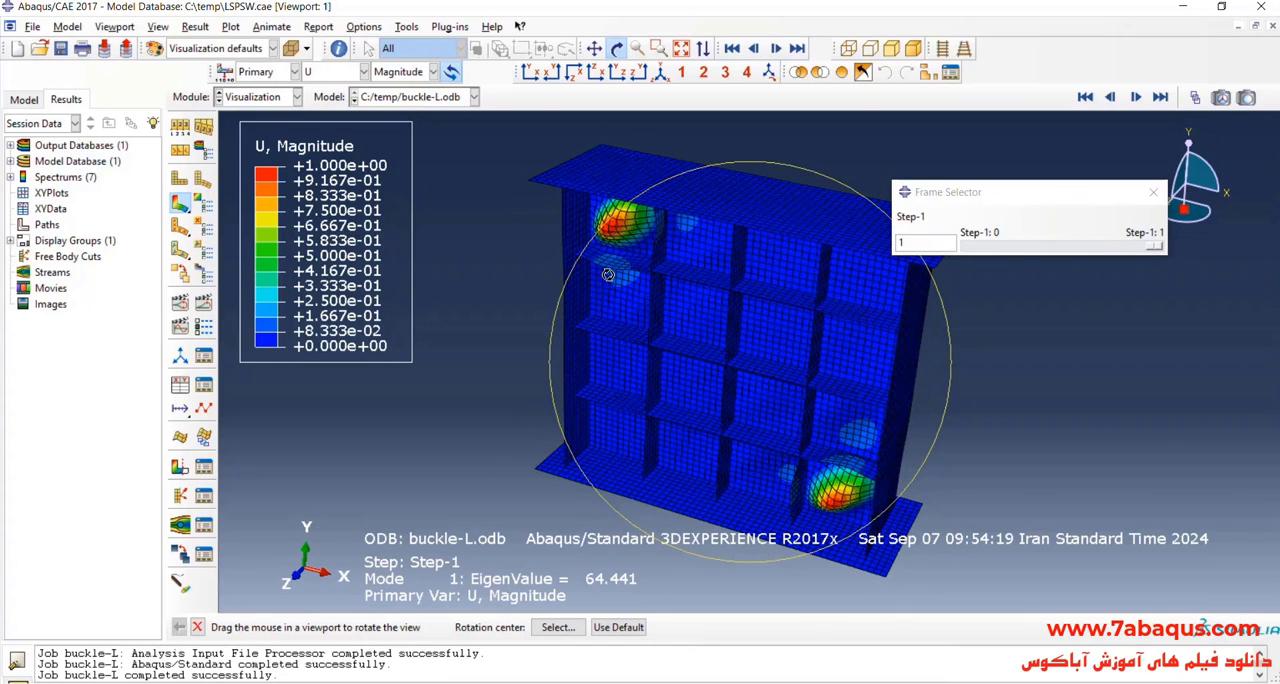
{"action": "left_click_drag", "start_coordinate": [698, 337], "coordinate": [518, 248]}
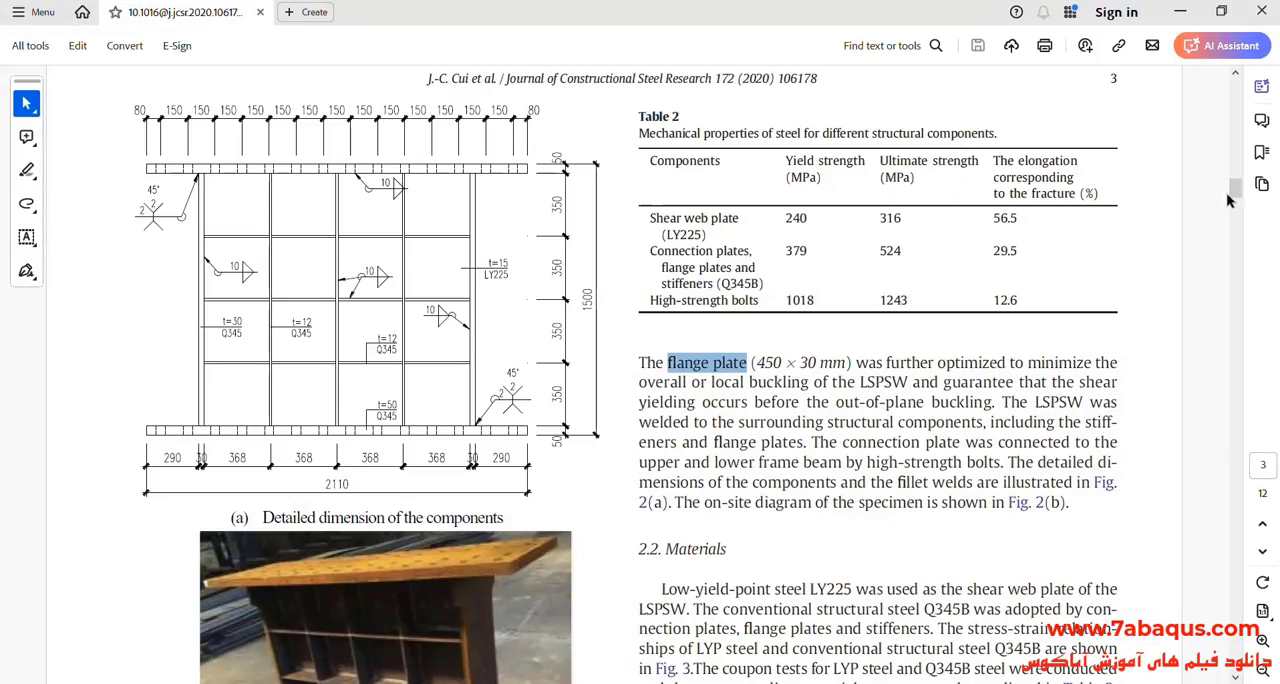
Step: Find the local buckling photographs in the journal paper and compare them with the wall's buckling mode shape in Abaqus/CAE
{"action": "mouse_move", "coordinate": [1228, 200]}
{"action": "left_mouse_down"}
{"action": "mouse_move", "coordinate": [1228, 145]}
{"action": "mouse_move", "coordinate": [1208, 326]}
{"action": "left_mouse_up"}
{"action": "scroll", "coordinate": [413, 383], "scroll_direction": "down", "scroll_amount": 1}
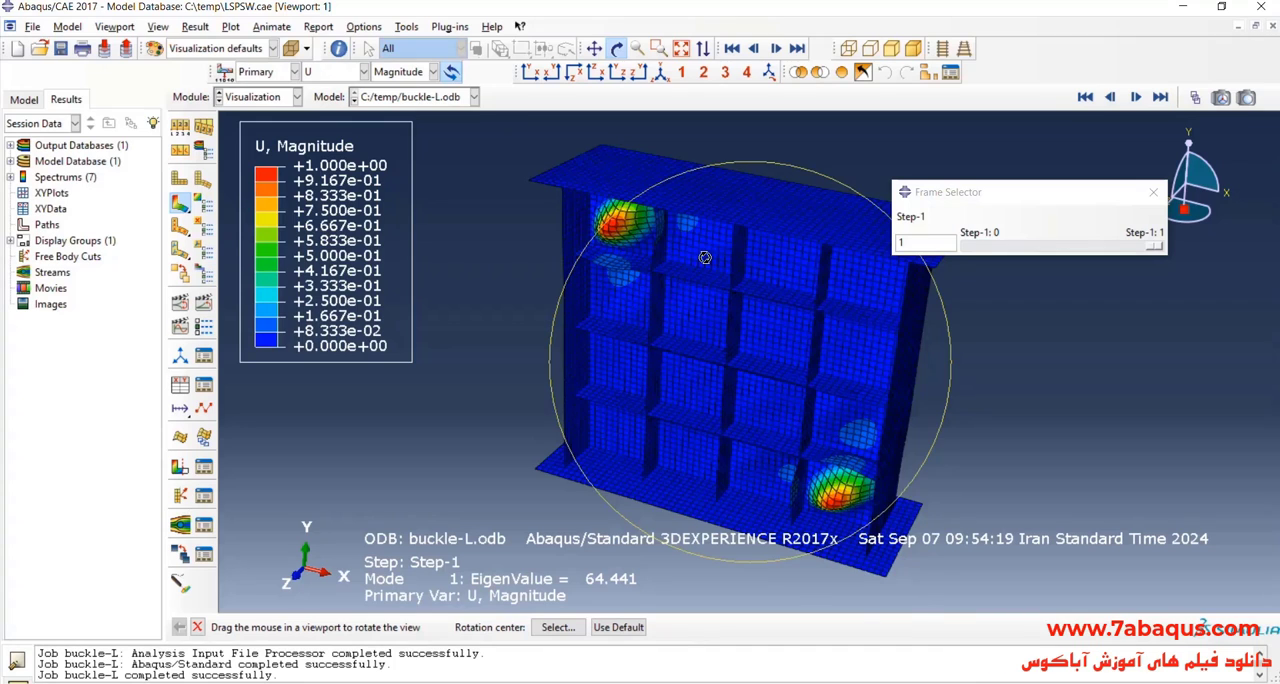
{"action": "left_click_drag", "start_coordinate": [705, 257], "coordinate": [679, 259]}
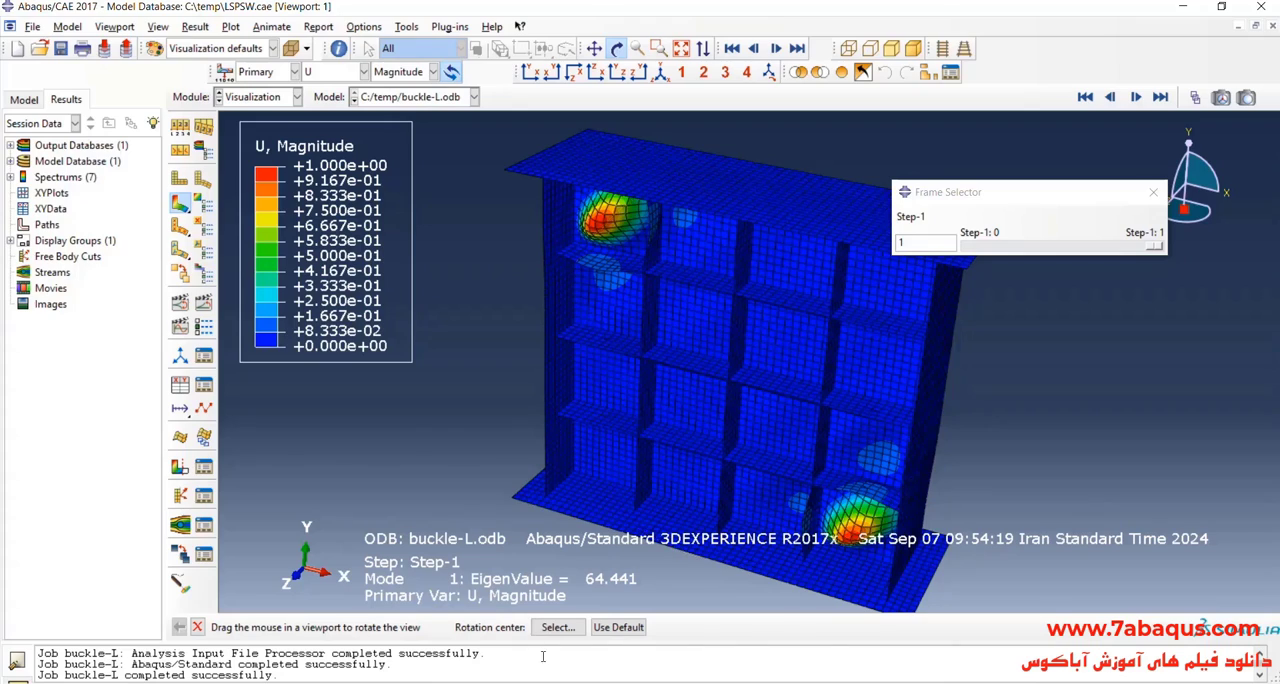
{"action": "left_click", "coordinate": [515, 683]}
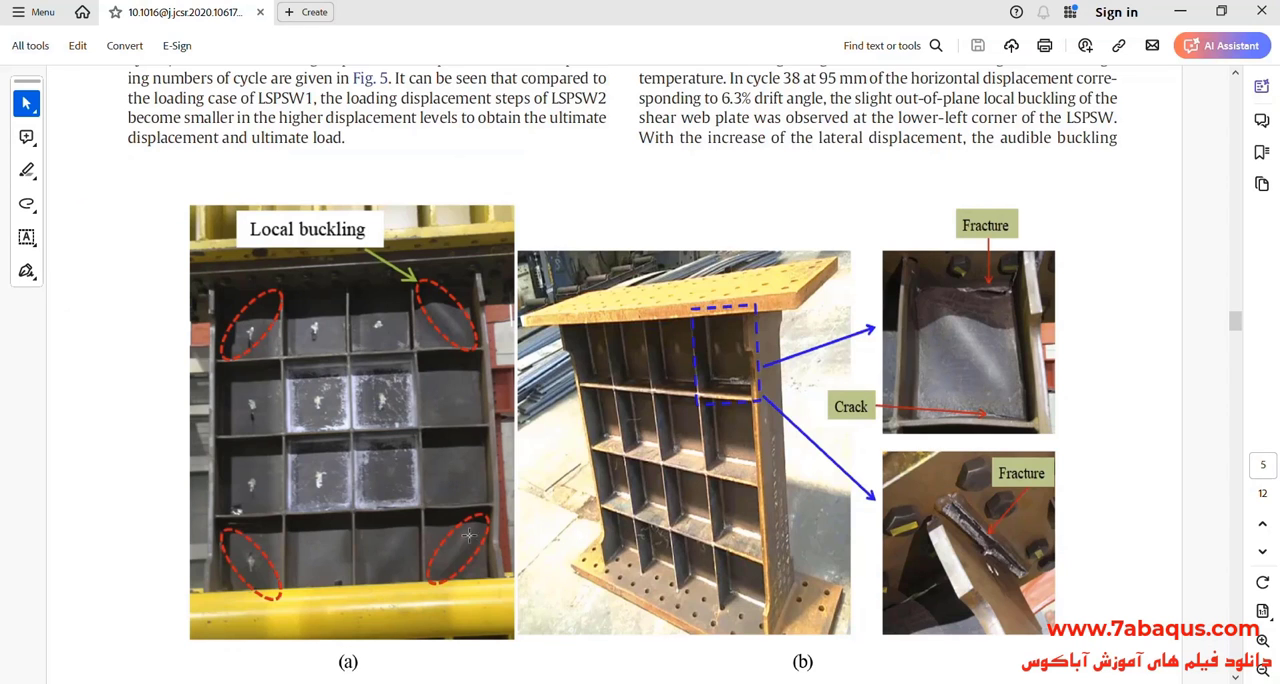
{"action": "key", "text": "alt+Tab"}
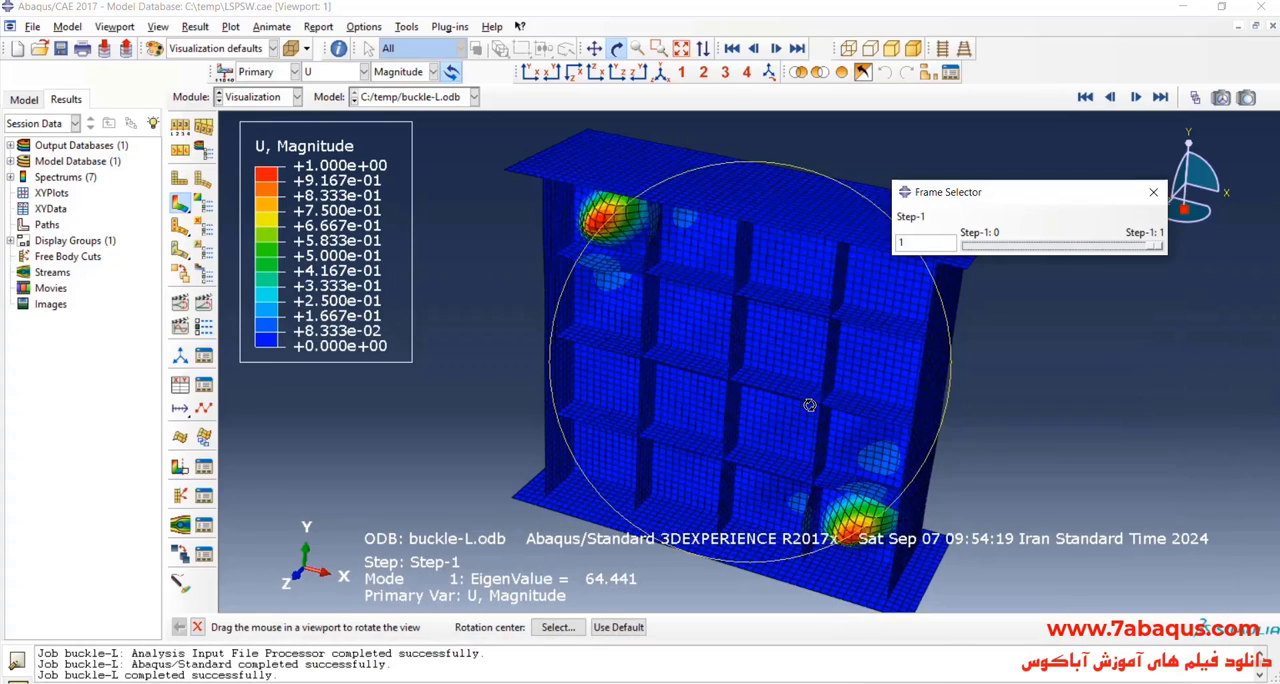
{"action": "left_click_drag", "start_coordinate": [737, 326], "coordinate": [758, 300]}
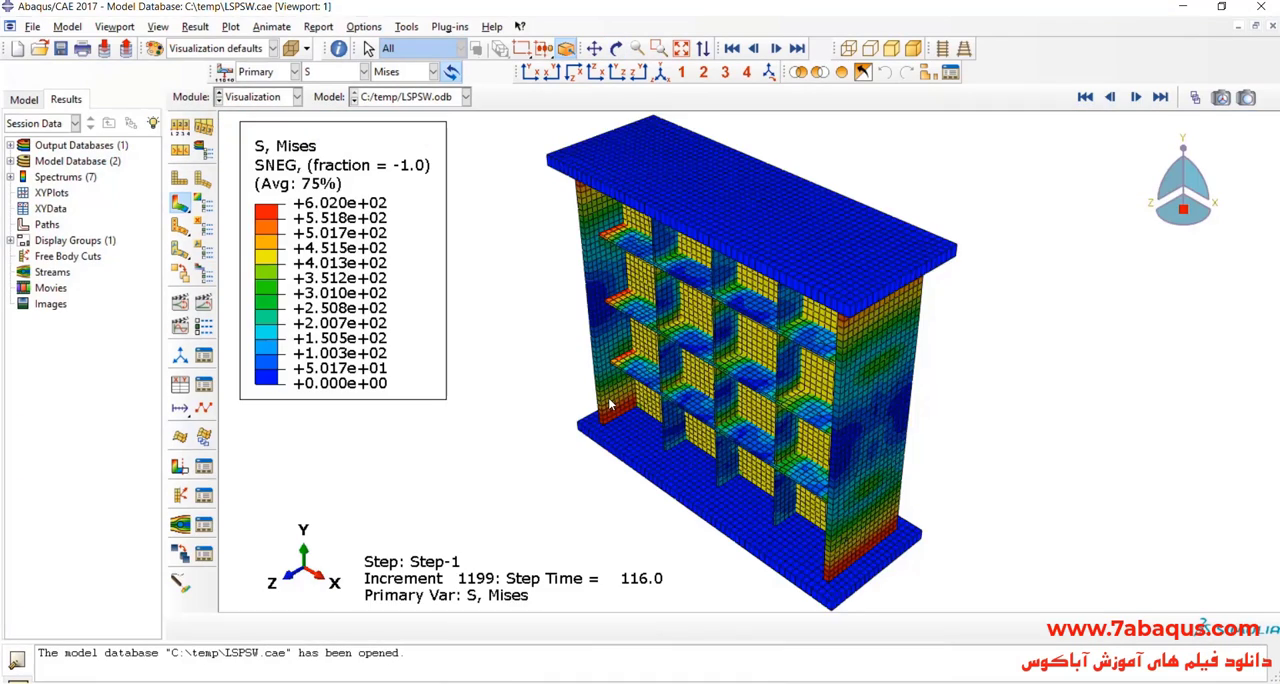
{"action": "left_click_drag", "start_coordinate": [609, 404], "coordinate": [819, 449]}
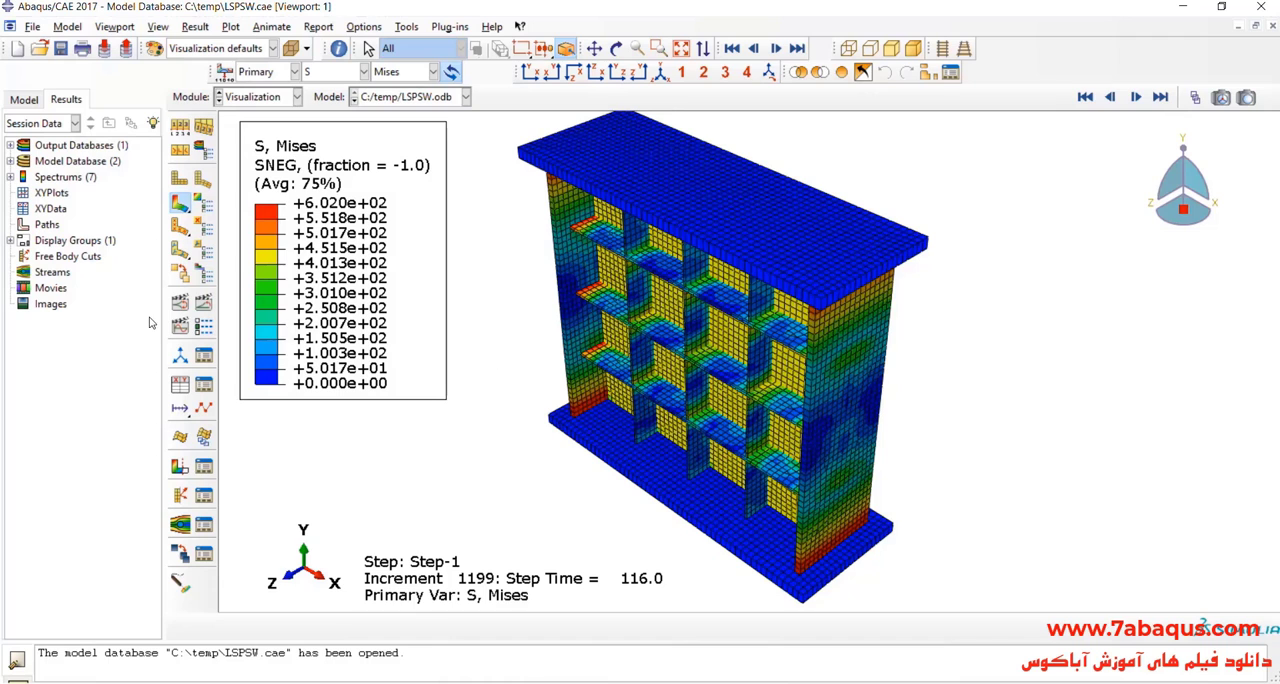
Step: Animate the time history of the Mises stress contours on the deformed wall in LSPSW.odb
{"action": "left_click", "coordinate": [203, 301]}
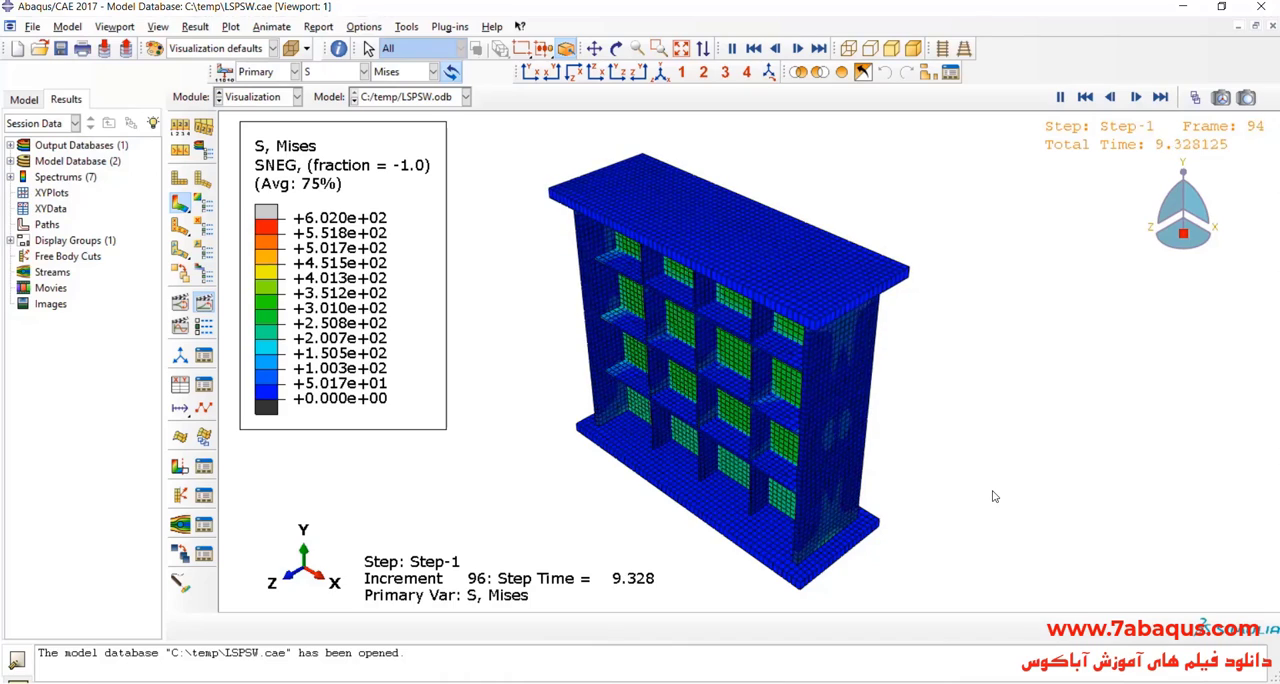
{"action": "left_click", "coordinate": [595, 49]}
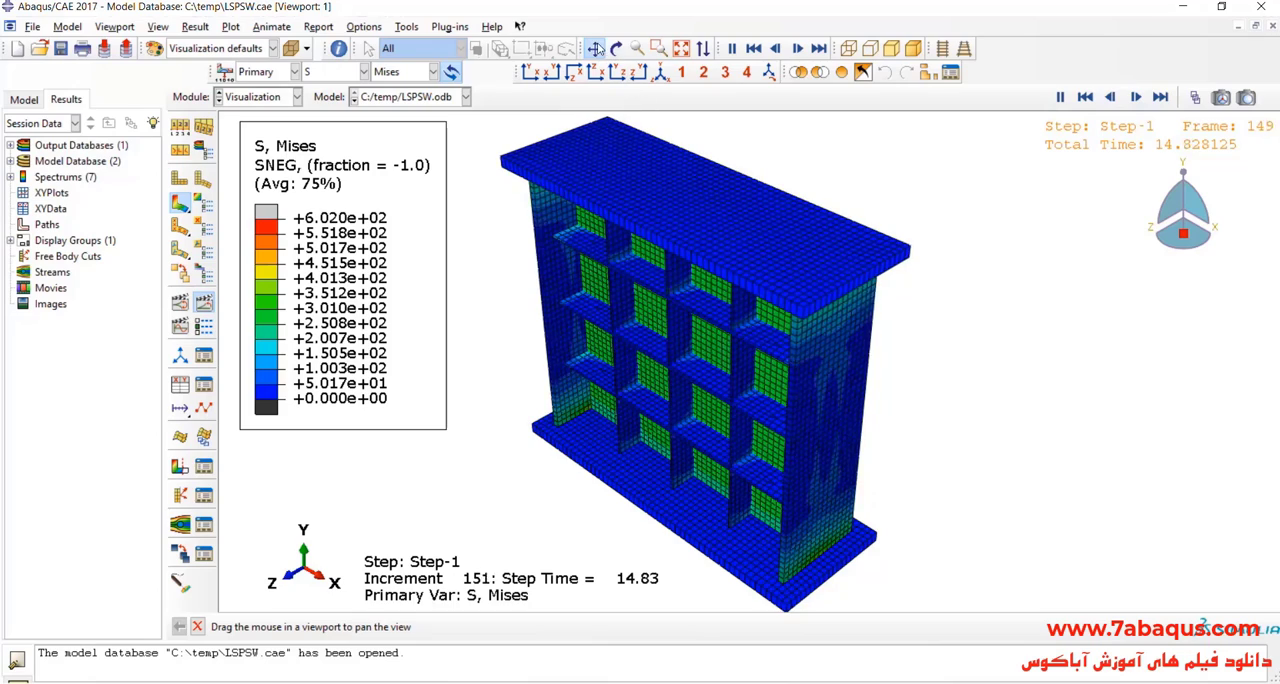
{"action": "left_click", "coordinate": [598, 48]}
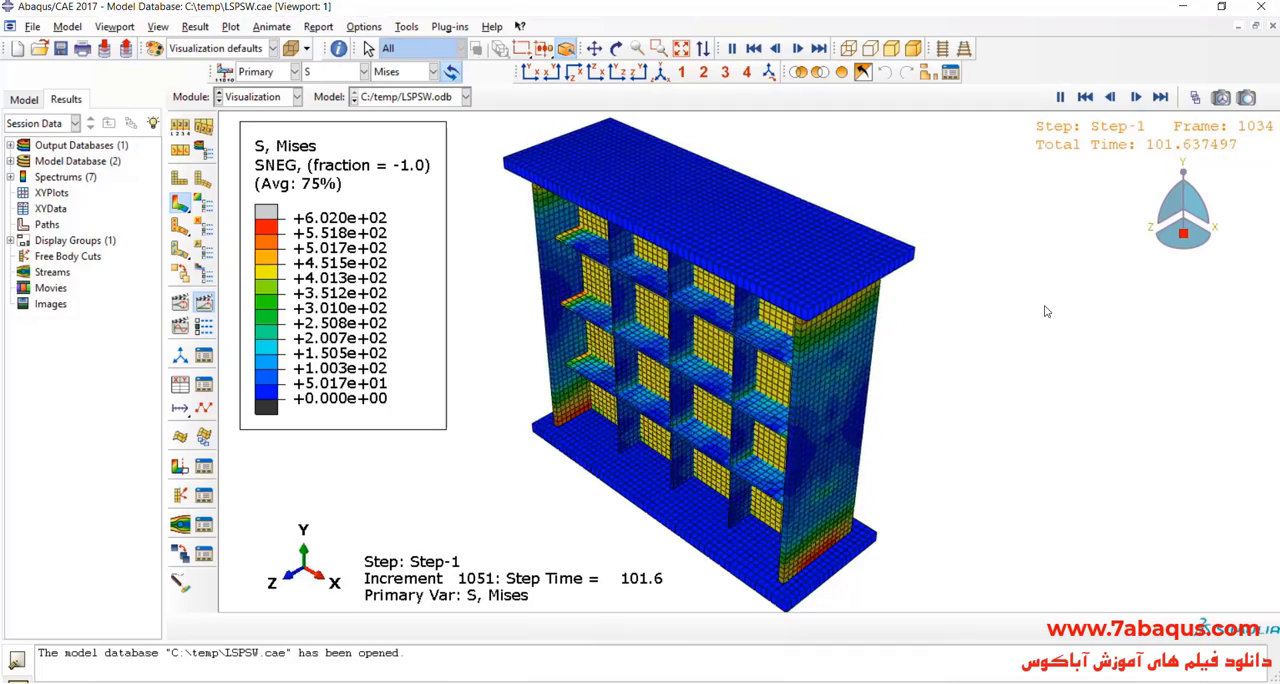
Step: Set the contour plot's visible edges to Feature edges
{"action": "left_click", "coordinate": [180, 128]}
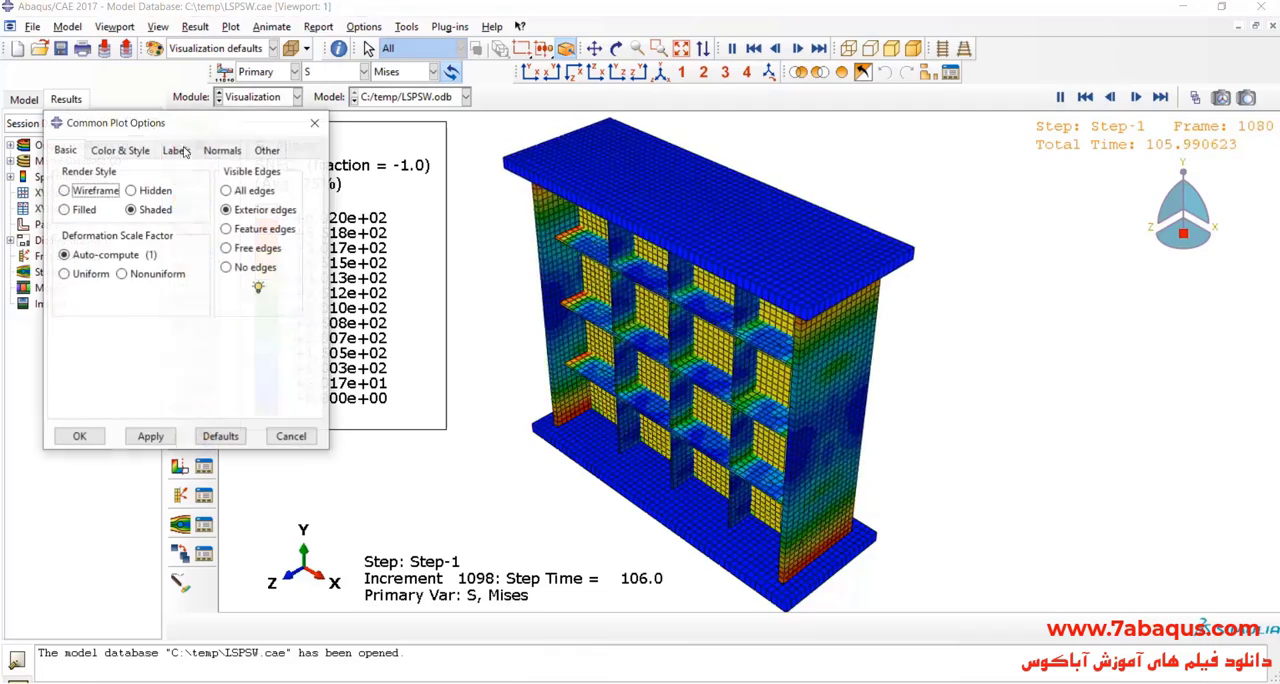
{"action": "left_click", "coordinate": [228, 229]}
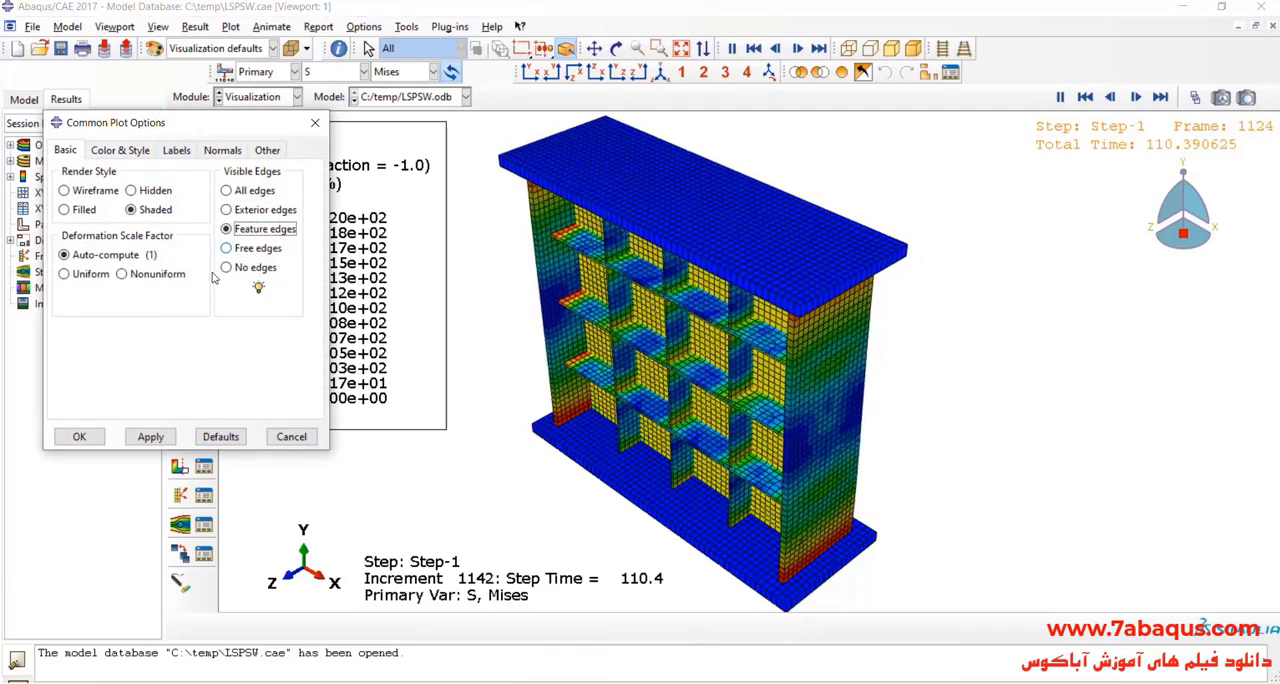
{"action": "left_click", "coordinate": [150, 437]}
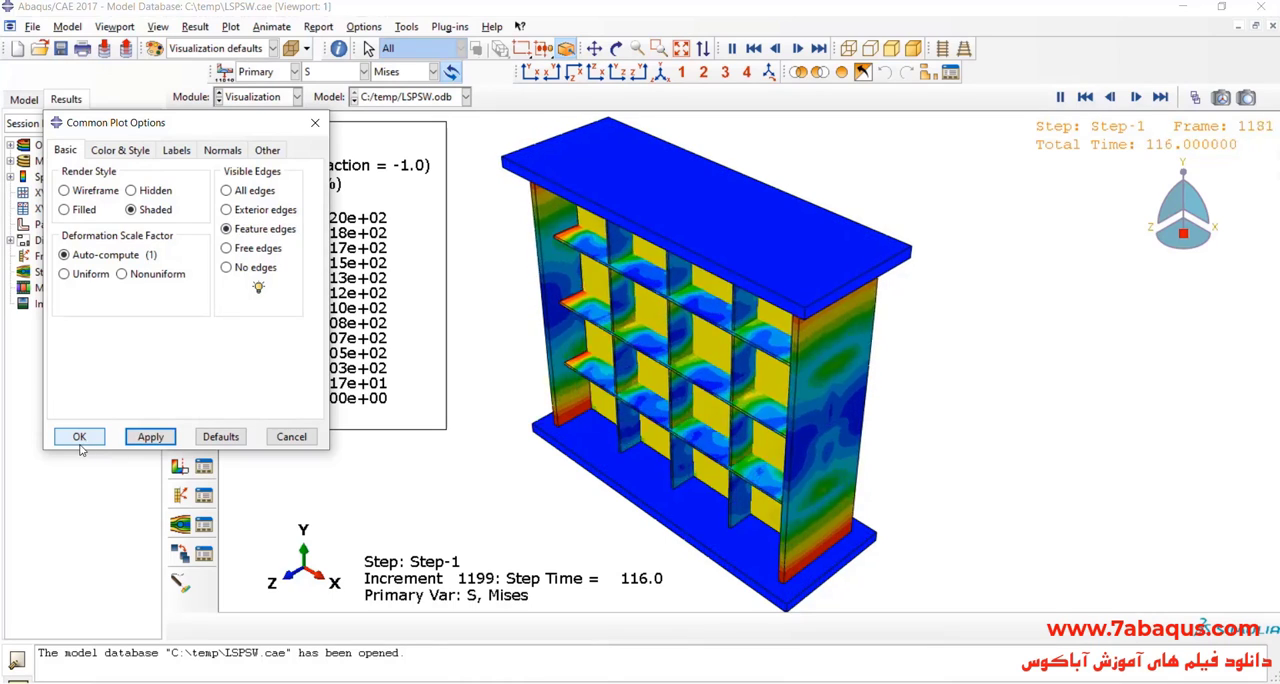
{"action": "left_click", "coordinate": [80, 440]}
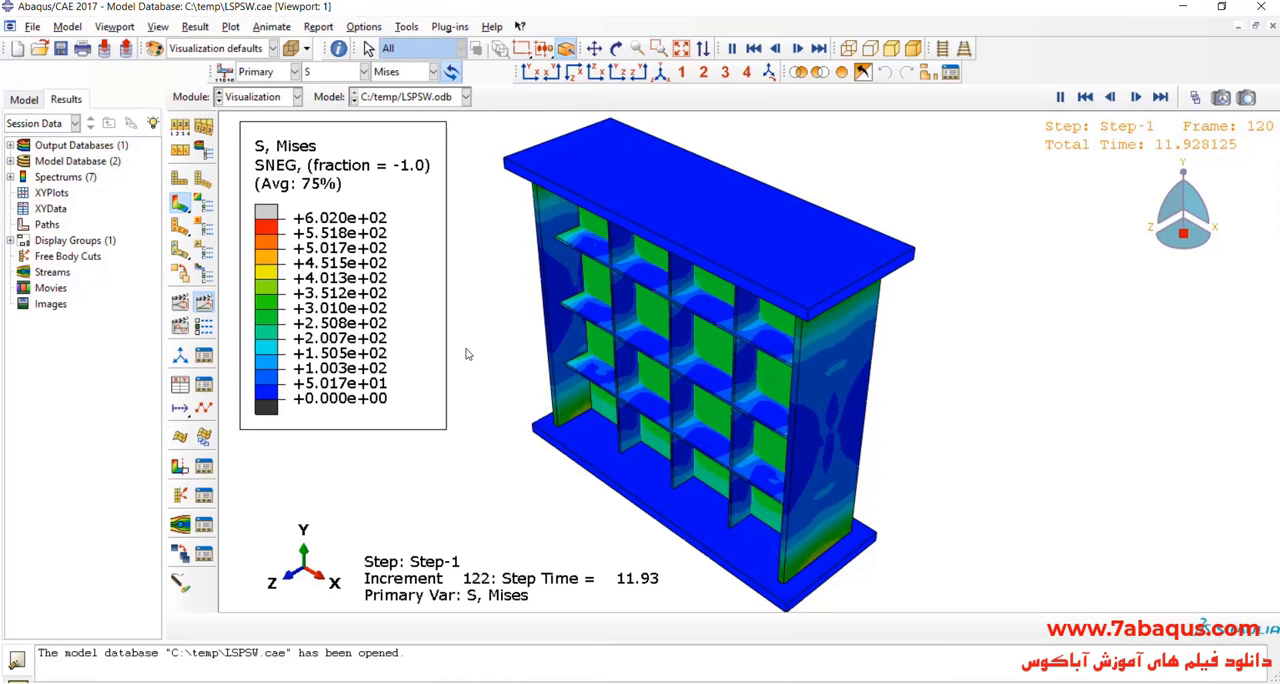
{"action": "left_click", "coordinate": [1193, 98]}
{"action": "left_click_drag", "start_coordinate": [975, 192], "coordinate": [1012, 169]}
{"action": "left_click", "coordinate": [1190, 170]}
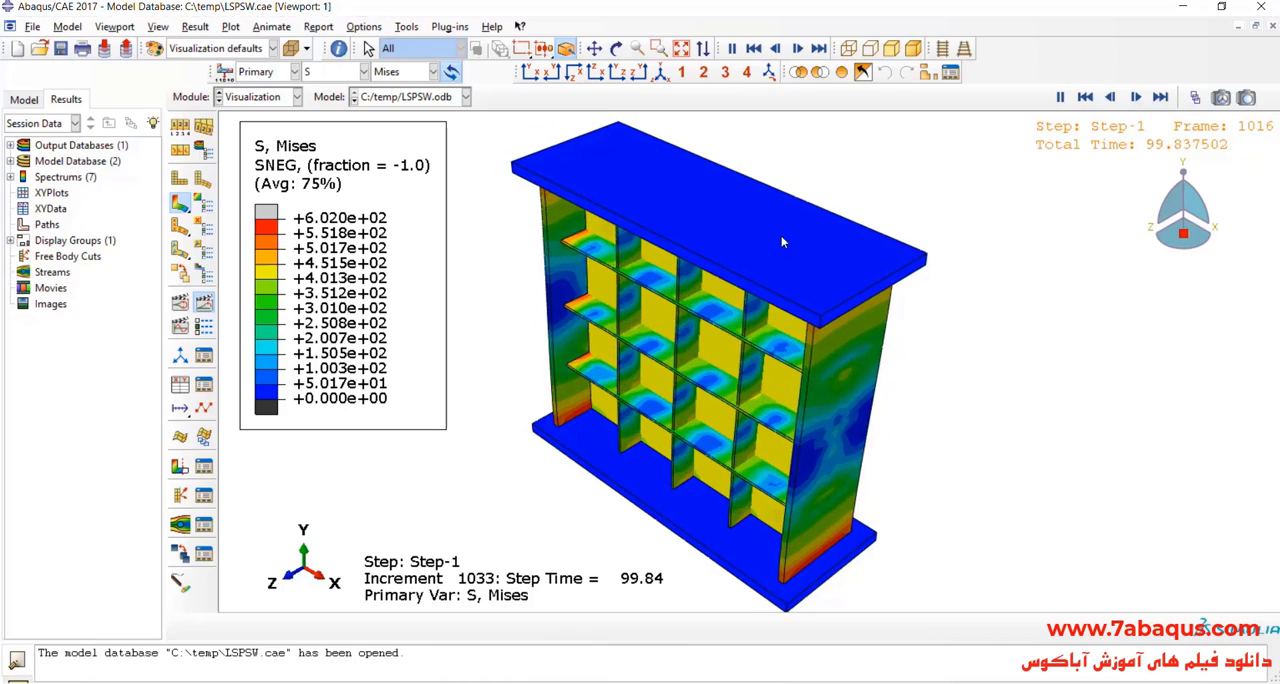
Step: Inspect the animated Mises stress contours on the stiffened wall from several viewing angles
{"action": "left_click", "coordinate": [618, 48]}
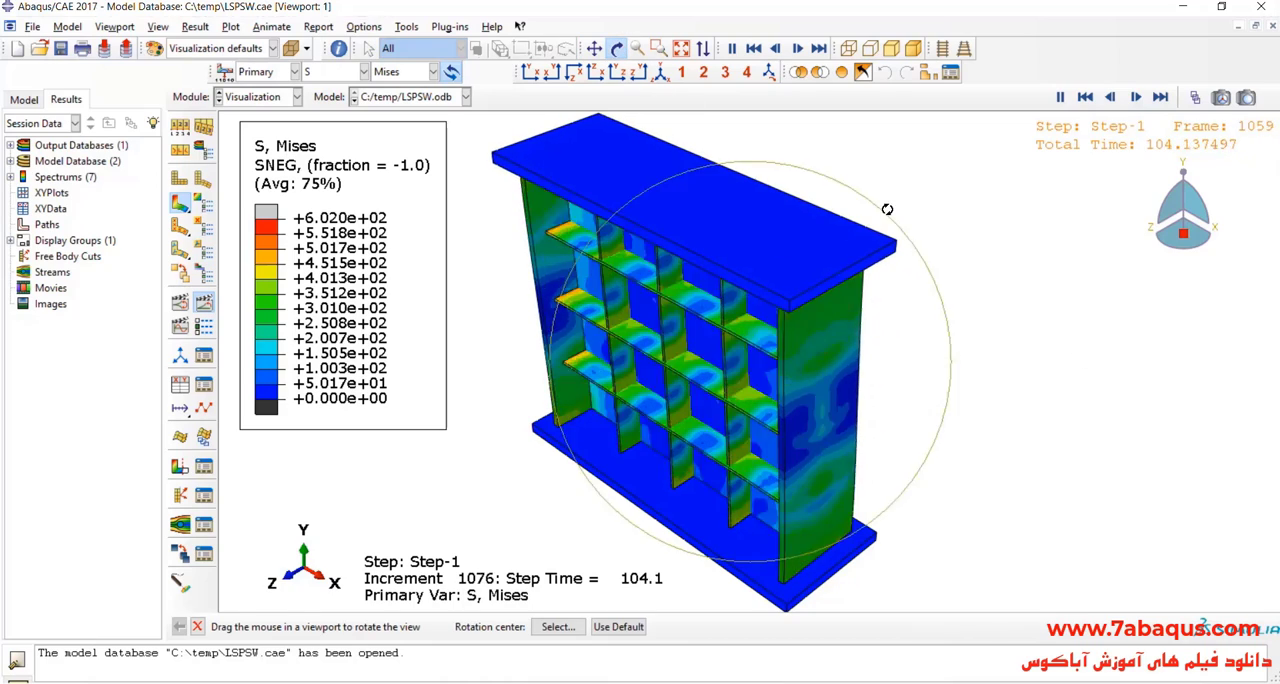
{"action": "left_click", "coordinate": [618, 52]}
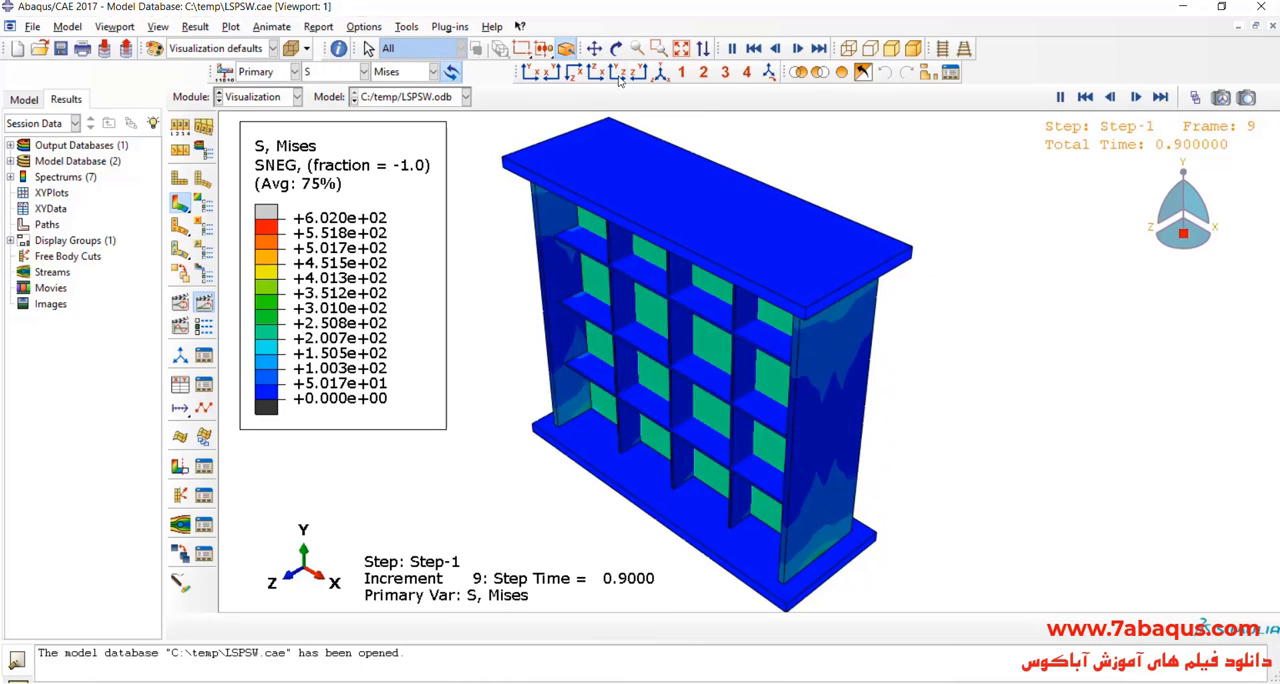
{"action": "left_click_drag", "start_coordinate": [662, 388], "coordinate": [695, 212]}
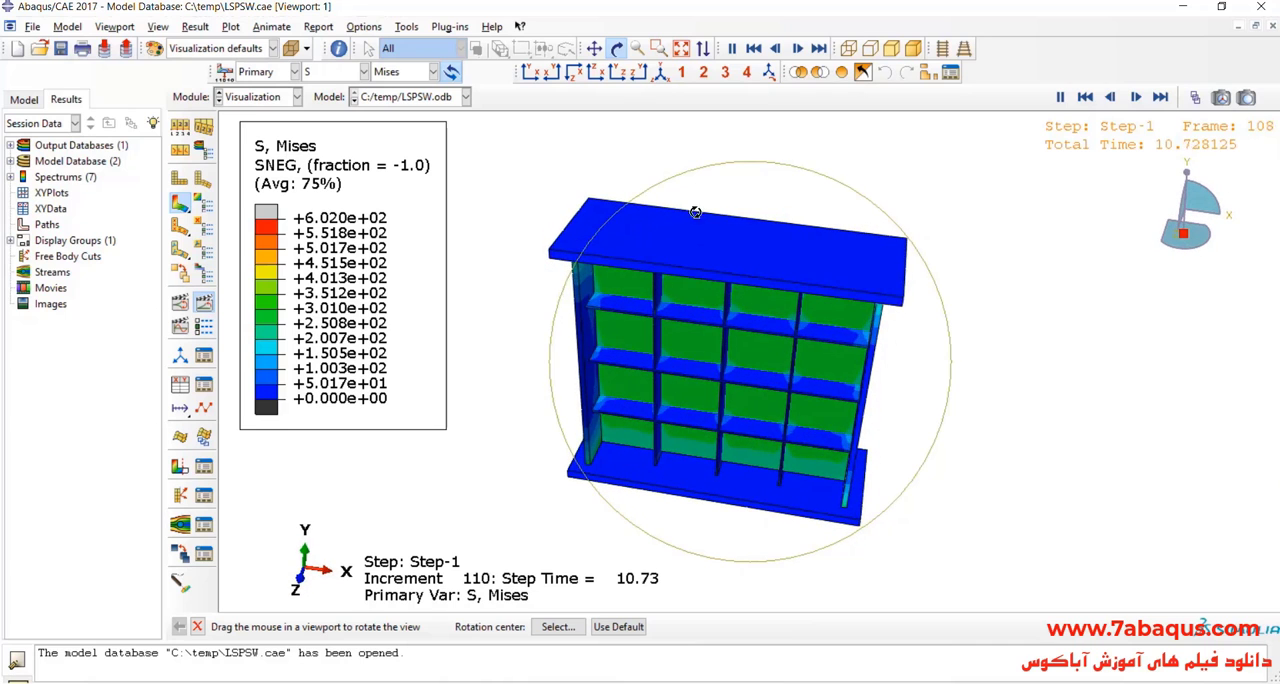
{"action": "left_click", "coordinate": [658, 76]}
{"action": "left_click_drag", "start_coordinate": [700, 376], "coordinate": [766, 316]}
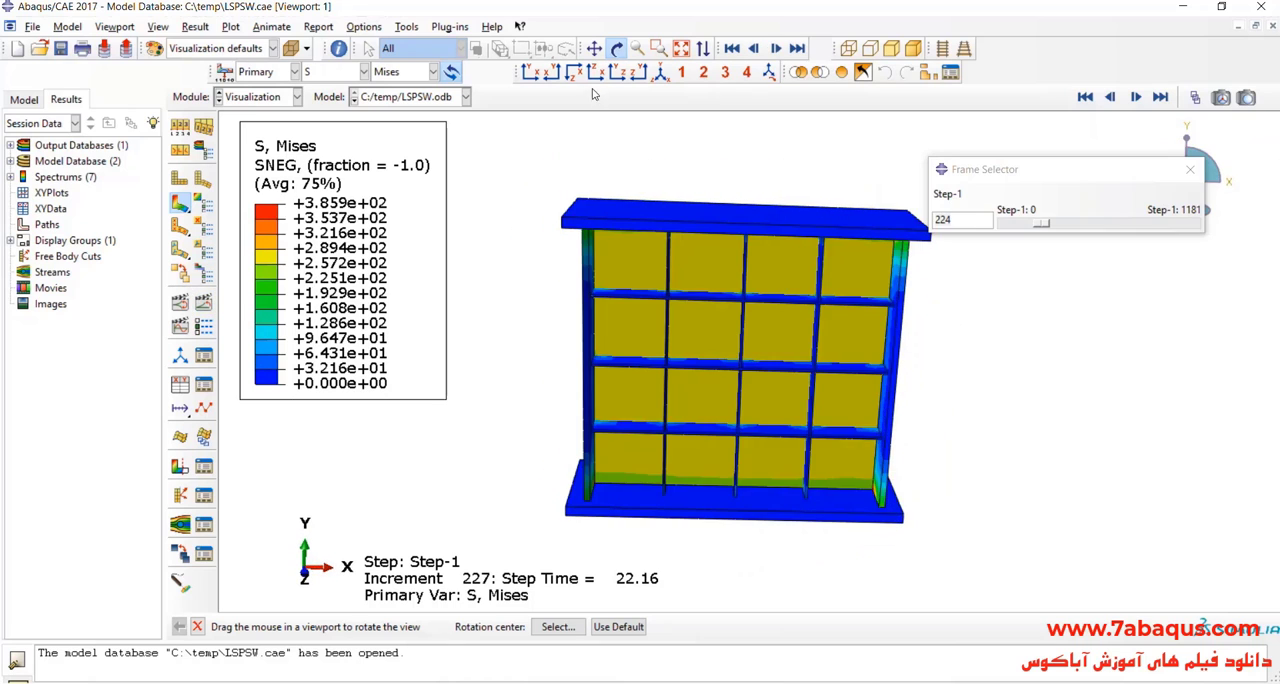
Step: Stop the animation and examine the wall's front-view Mises contours at frames 1025 and 1181 with the frame selector
{"action": "left_click", "coordinate": [596, 74]}
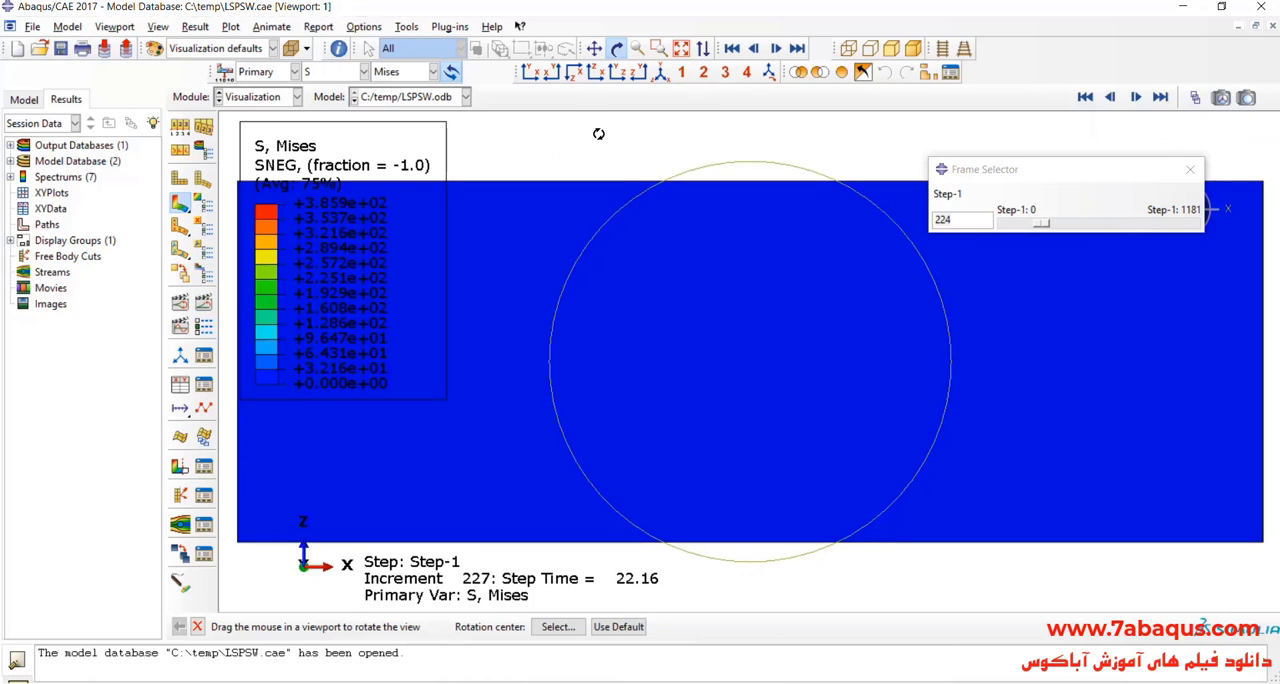
{"action": "left_click", "coordinate": [531, 74]}
{"action": "scroll", "coordinate": [704, 313], "scroll_direction": "down", "scroll_amount": 3}
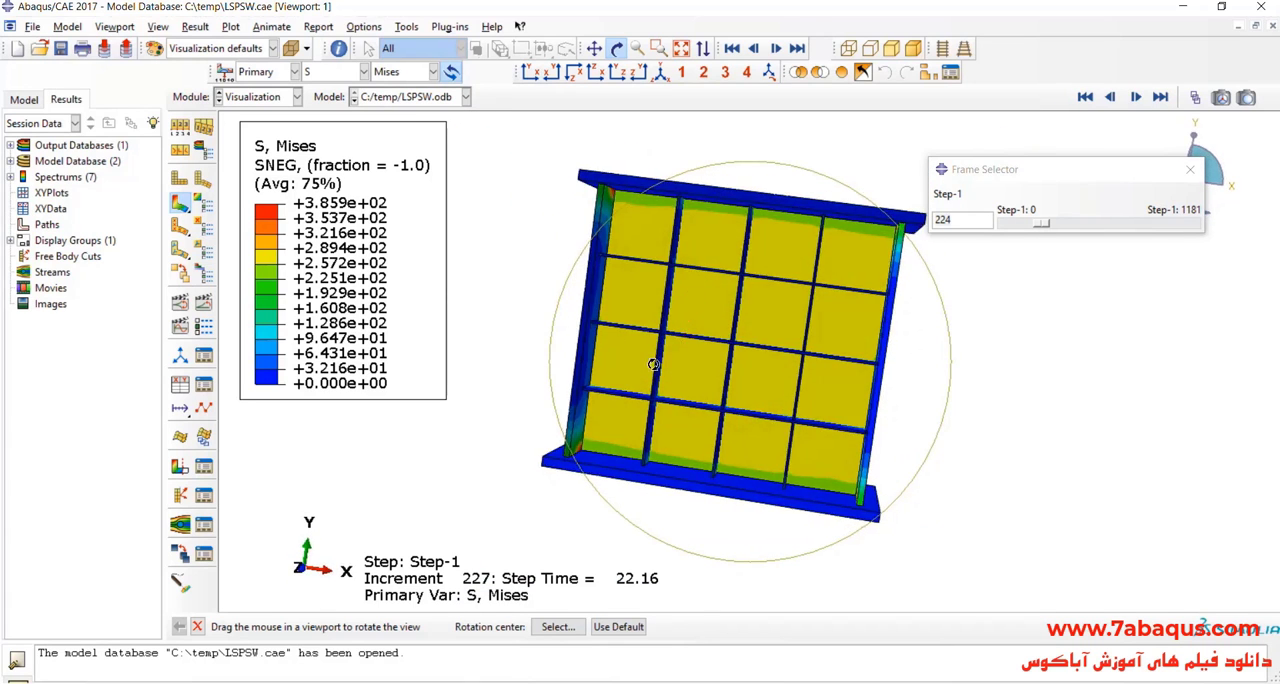
{"action": "left_click_drag", "start_coordinate": [1038, 235], "coordinate": [1165, 249]}
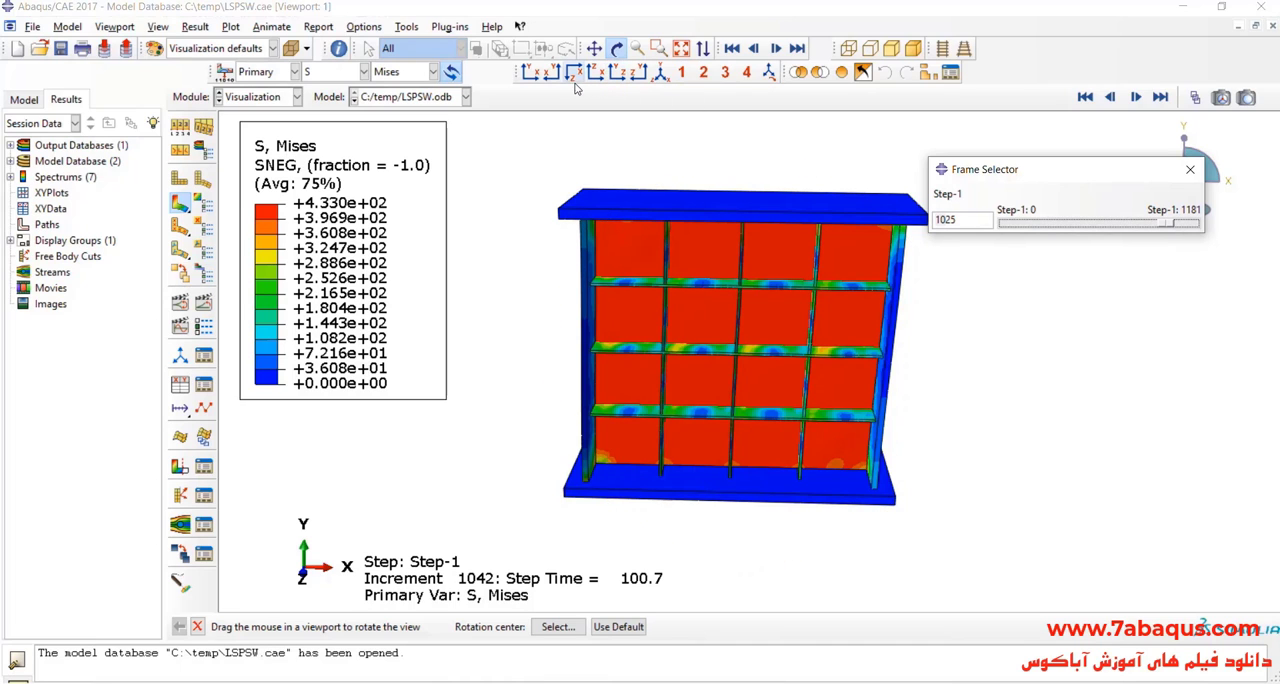
{"action": "left_click", "coordinate": [523, 77]}
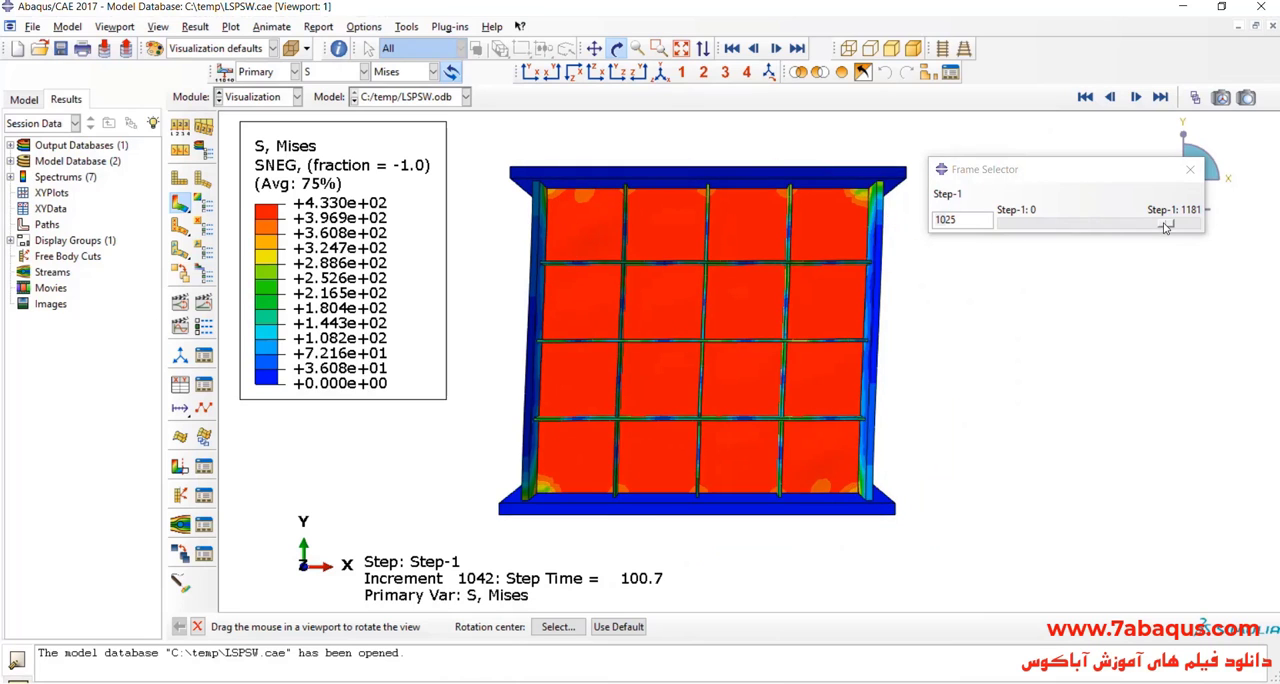
{"action": "mouse_move", "coordinate": [1165, 228]}
{"action": "left_mouse_down"}
{"action": "mouse_move", "coordinate": [1007, 234]}
{"action": "mouse_move", "coordinate": [1174, 246]}
{"action": "left_mouse_up"}
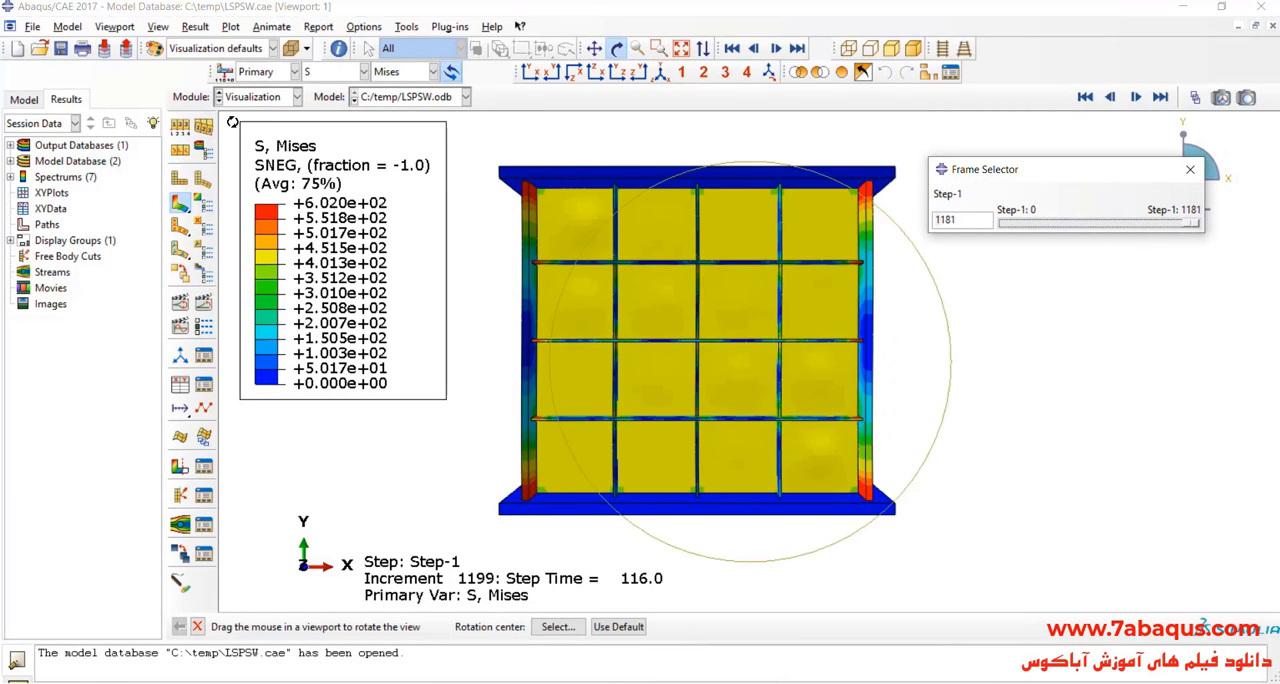
Step: Set the contour plot's visible edges to Exterior edges and inspect the deformed wall at frames 913 and 1160
{"action": "left_click", "coordinate": [182, 128]}
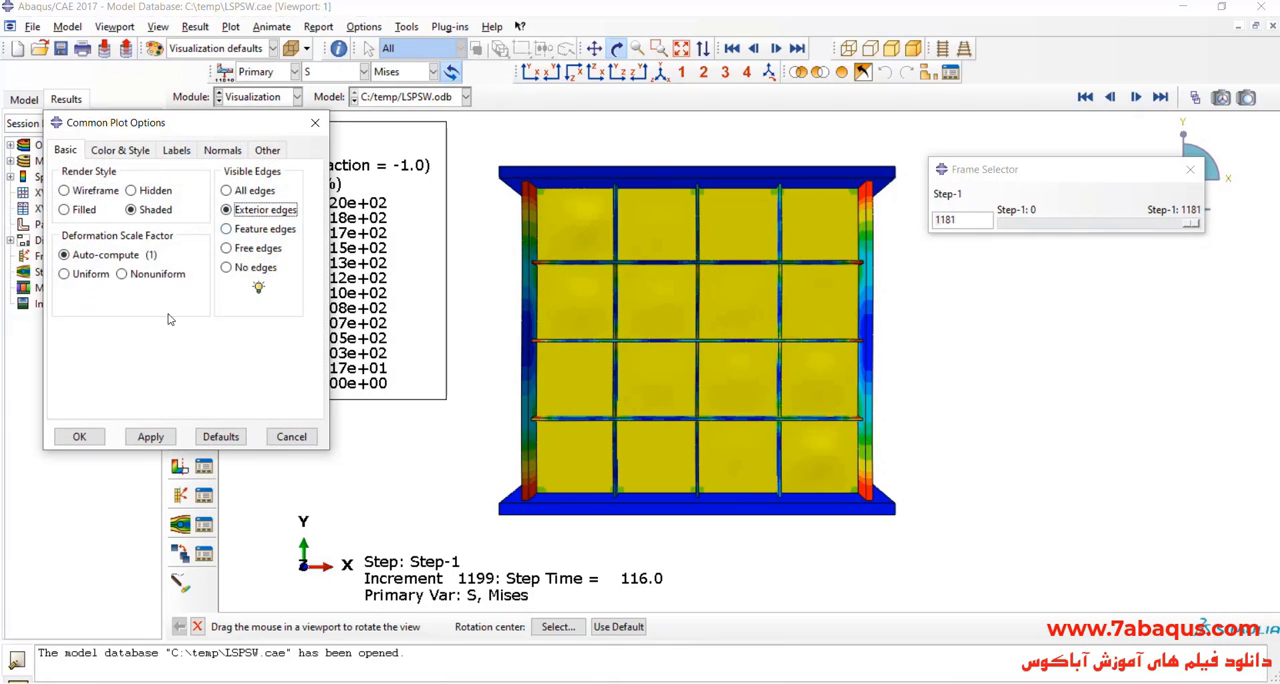
{"action": "left_click", "coordinate": [79, 437]}
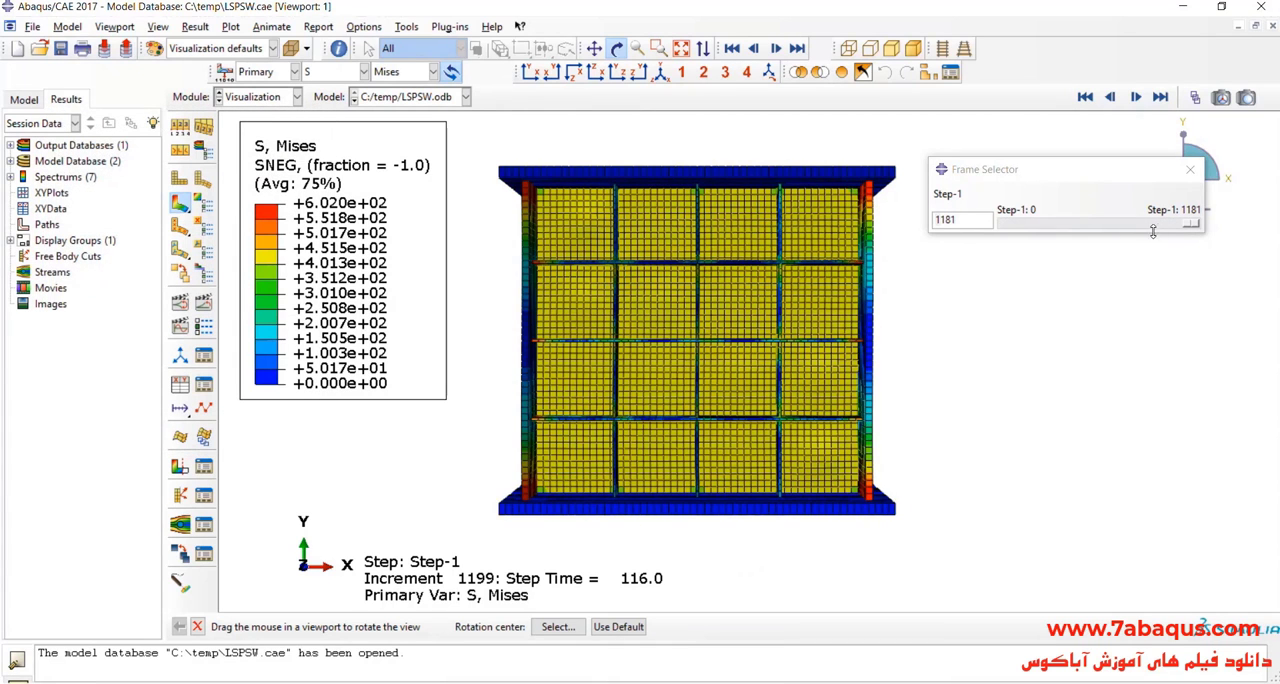
{"action": "left_click_drag", "start_coordinate": [1192, 228], "coordinate": [1158, 237]}
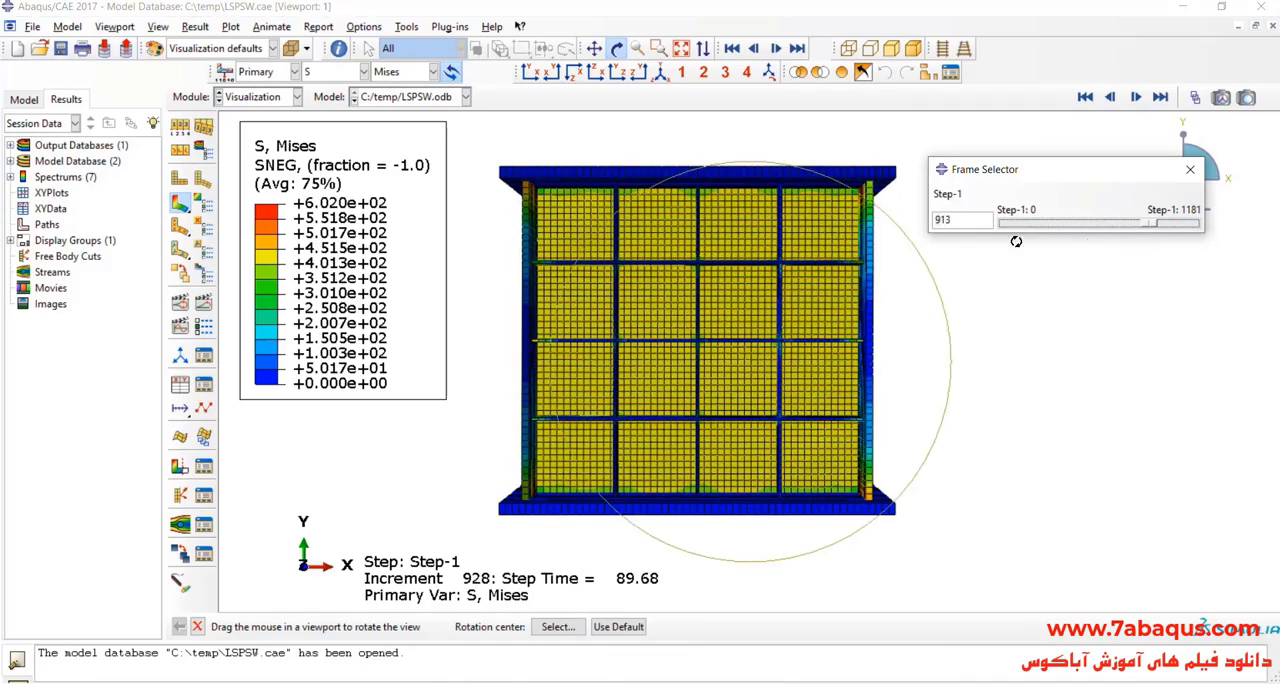
{"action": "left_click_drag", "start_coordinate": [800, 257], "coordinate": [878, 288]}
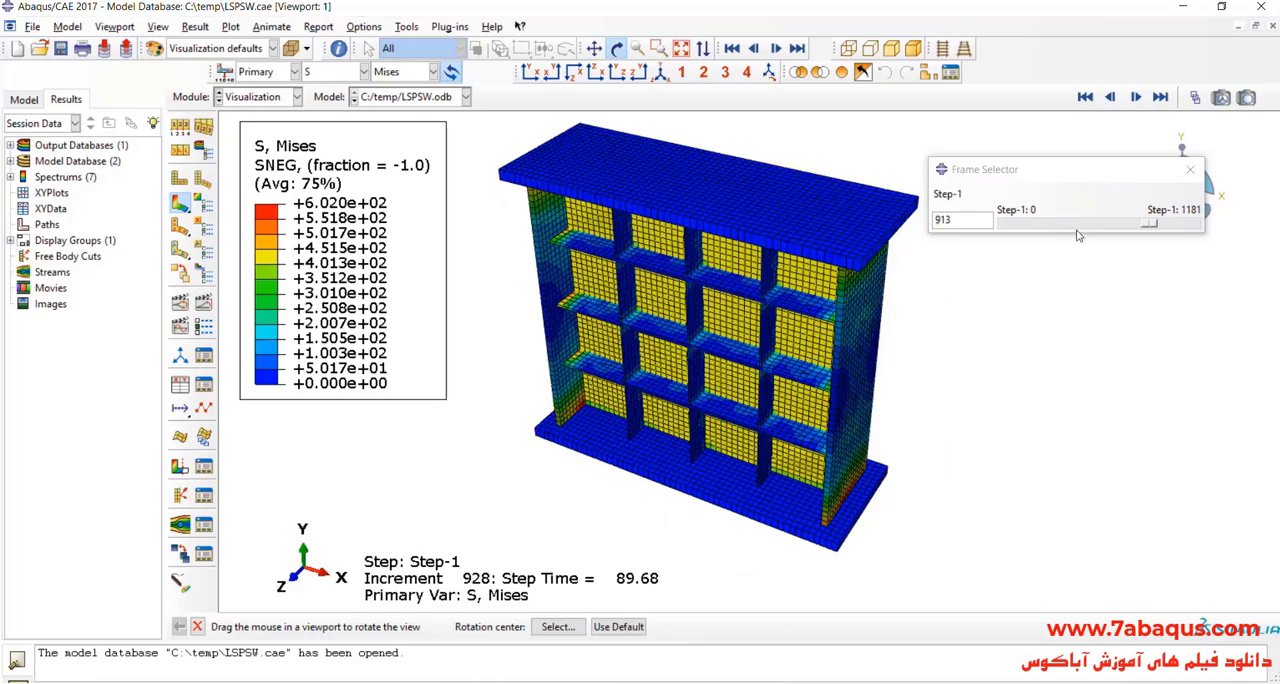
{"action": "left_click_drag", "start_coordinate": [1140, 230], "coordinate": [1188, 240]}
{"action": "left_click", "coordinate": [532, 73]}
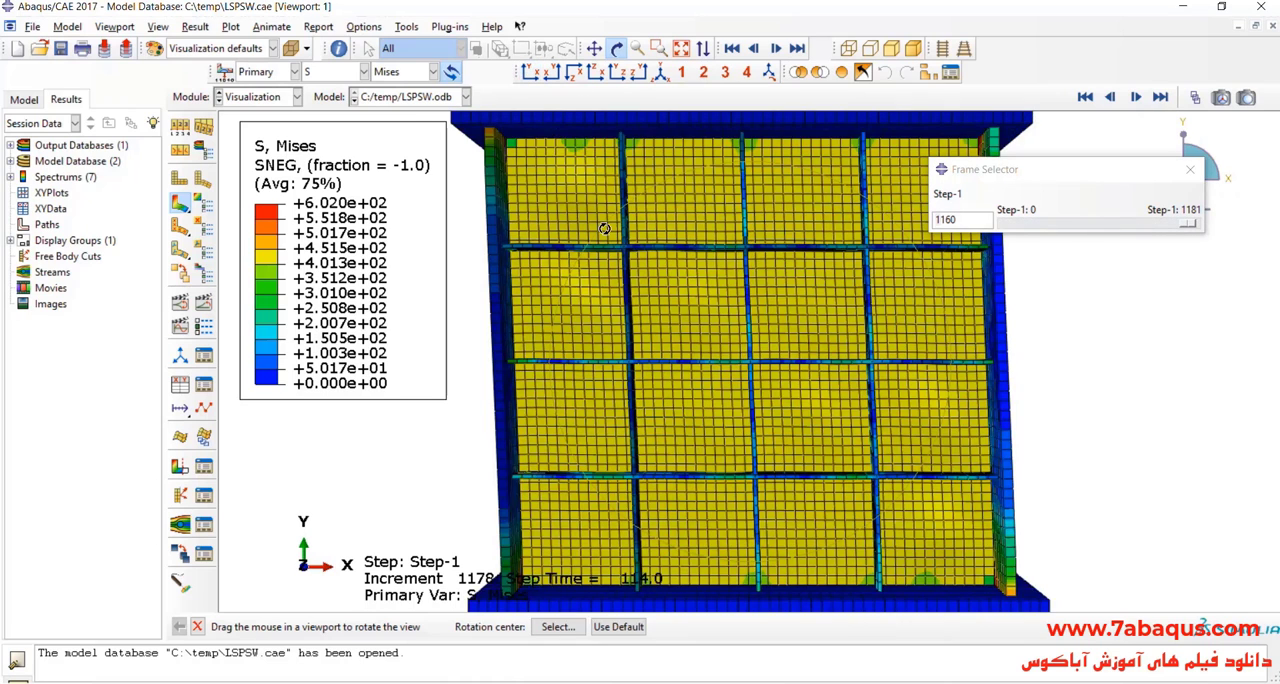
{"action": "left_click_drag", "start_coordinate": [604, 229], "coordinate": [664, 257]}
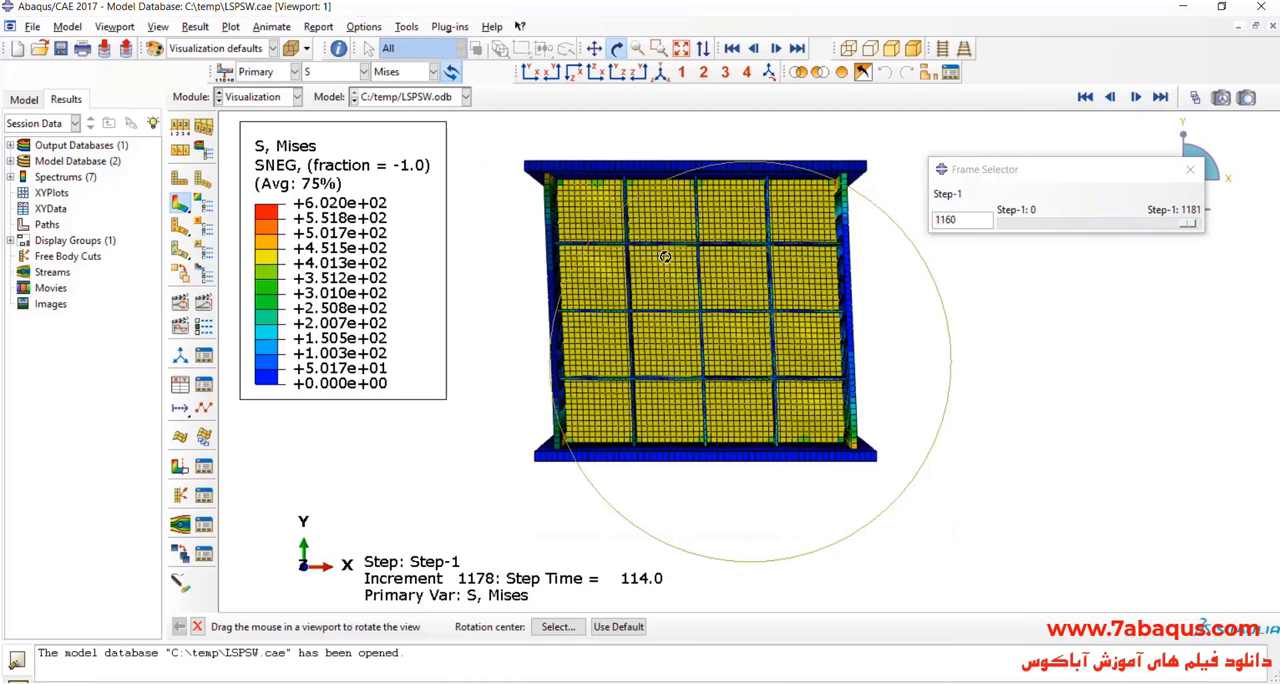
{"action": "left_click", "coordinate": [616, 50]}
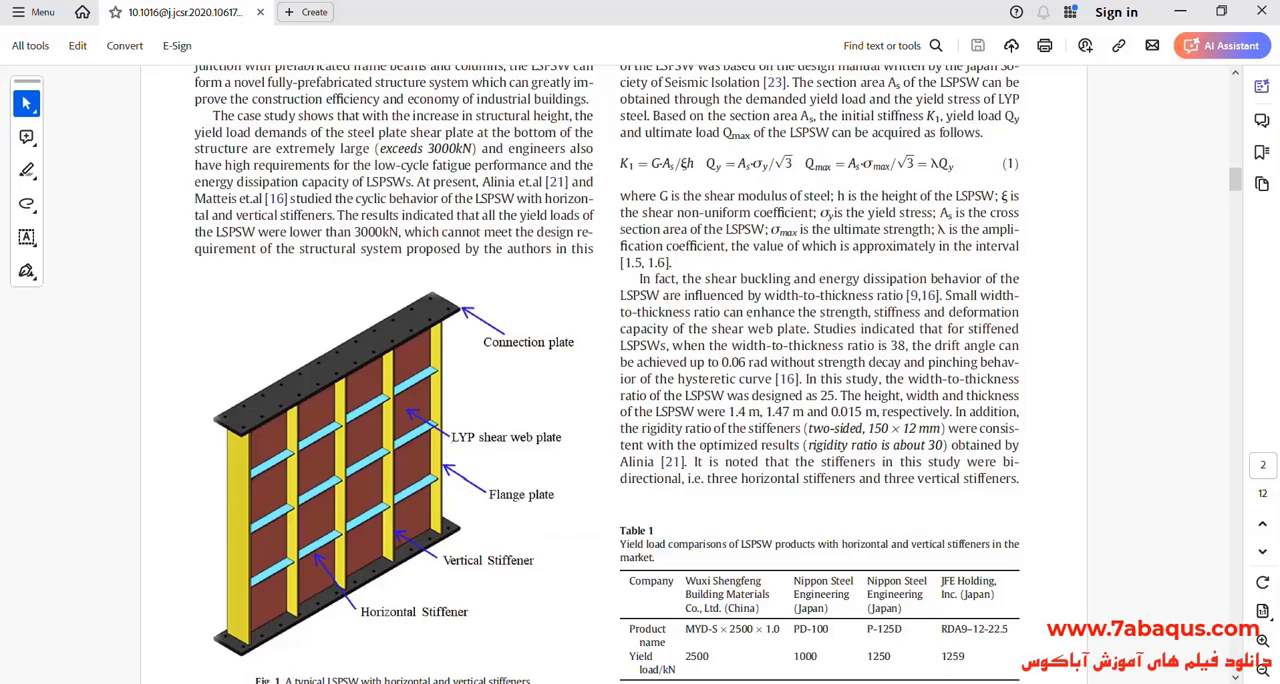
Step: Switch to the journal paper and examine the load and lateral displacement axes of the LSPSW1 hysteresis curve in Fig. 7
{"action": "scroll", "coordinate": [732, 320], "scroll_direction": "down", "scroll_amount": 20}
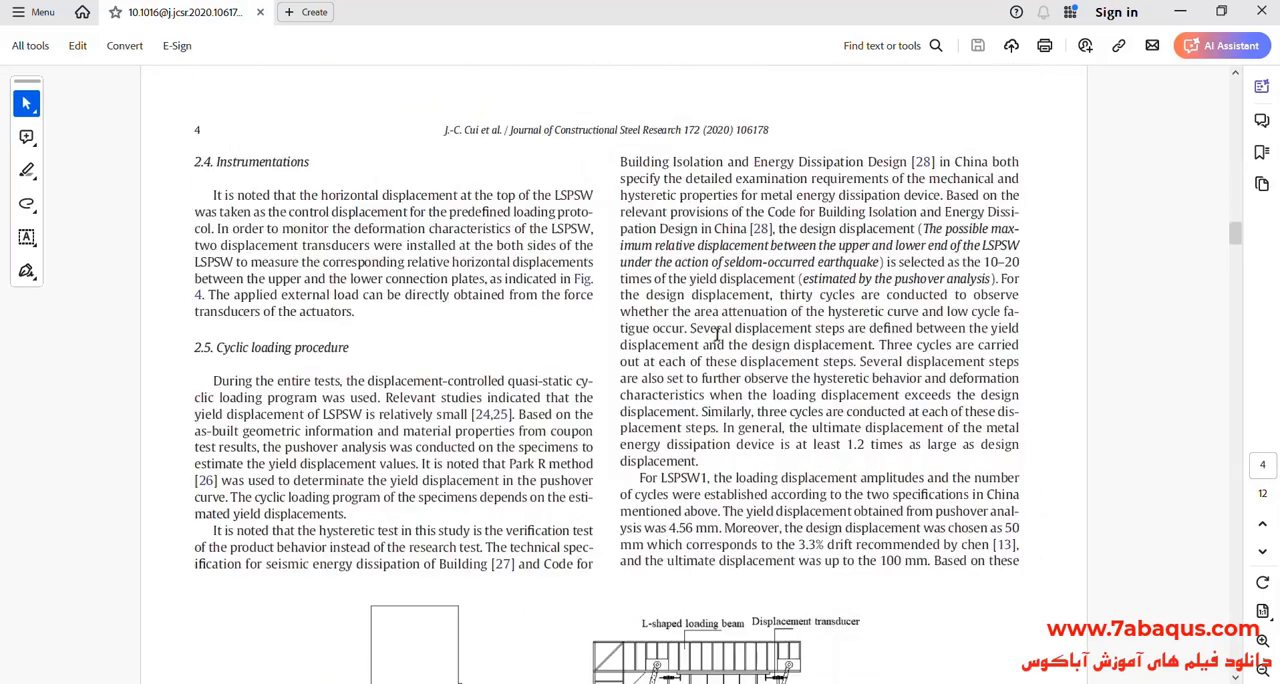
{"action": "scroll", "coordinate": [652, 349], "scroll_direction": "down", "scroll_amount": 15}
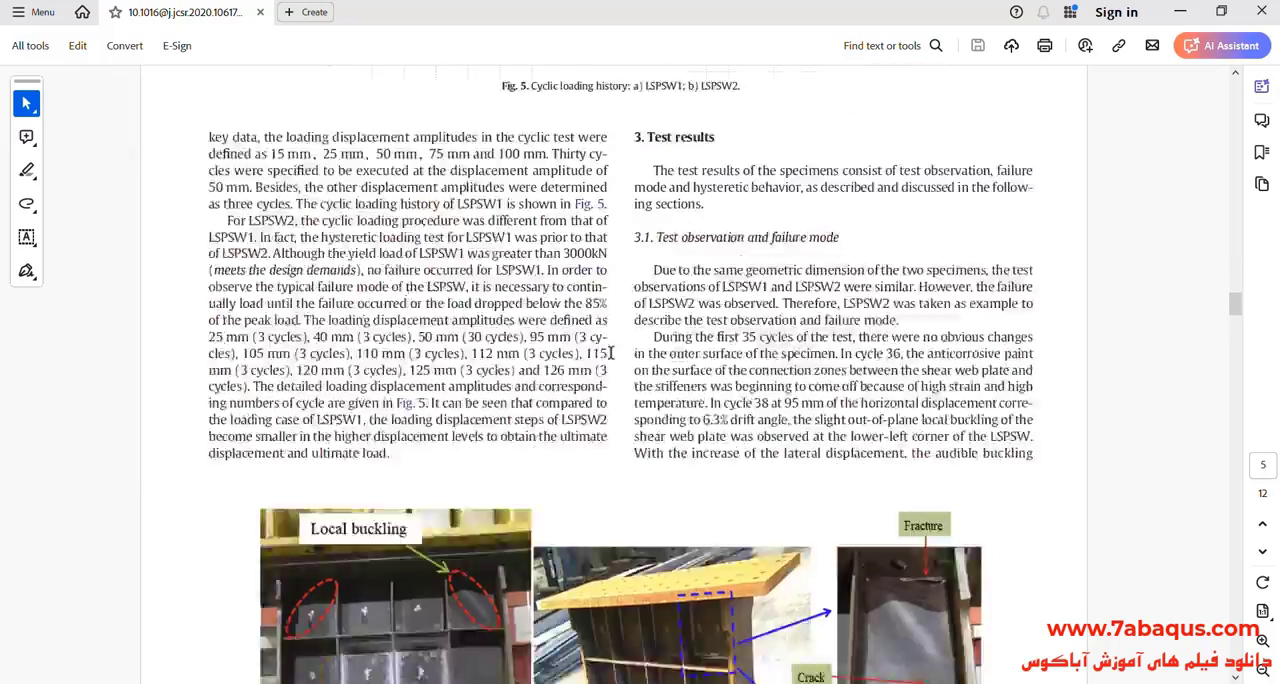
{"action": "scroll", "coordinate": [610, 353], "scroll_direction": "down", "scroll_amount": 6}
{"action": "scroll", "coordinate": [610, 353], "scroll_direction": "up", "scroll_amount": 6}
{"action": "scroll", "coordinate": [610, 353], "scroll_direction": "down", "scroll_amount": 5}
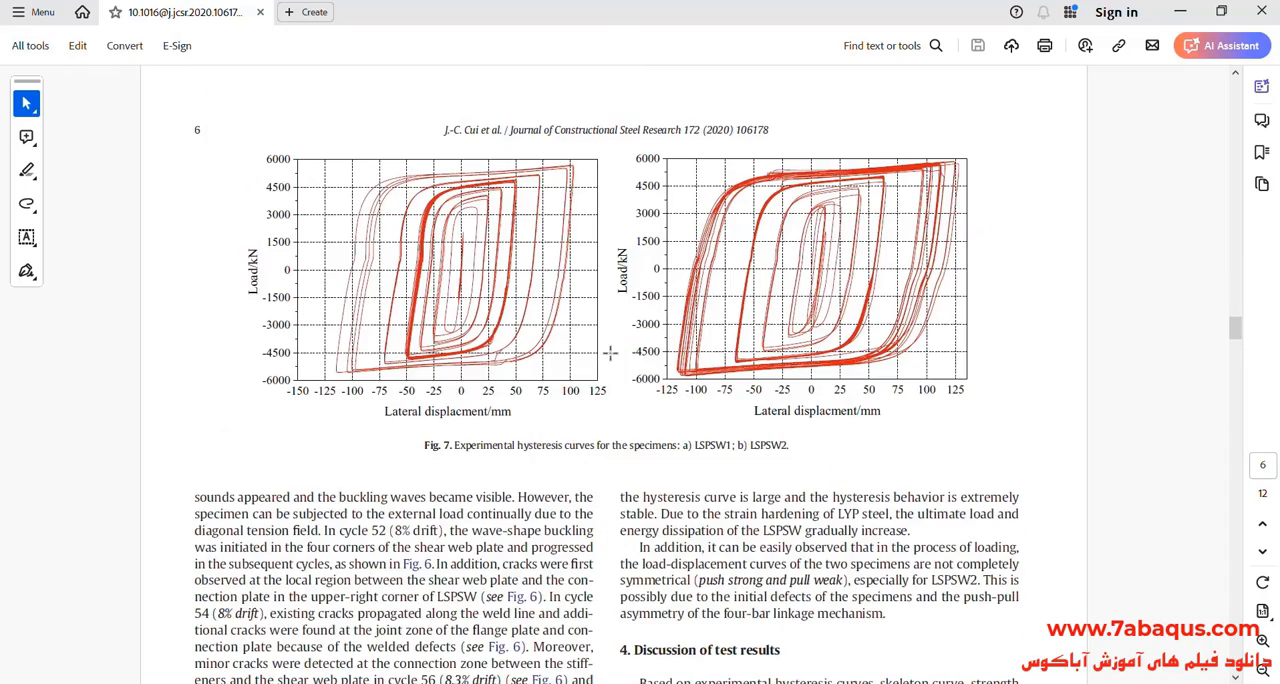
{"action": "left_click", "coordinate": [1262, 641]}
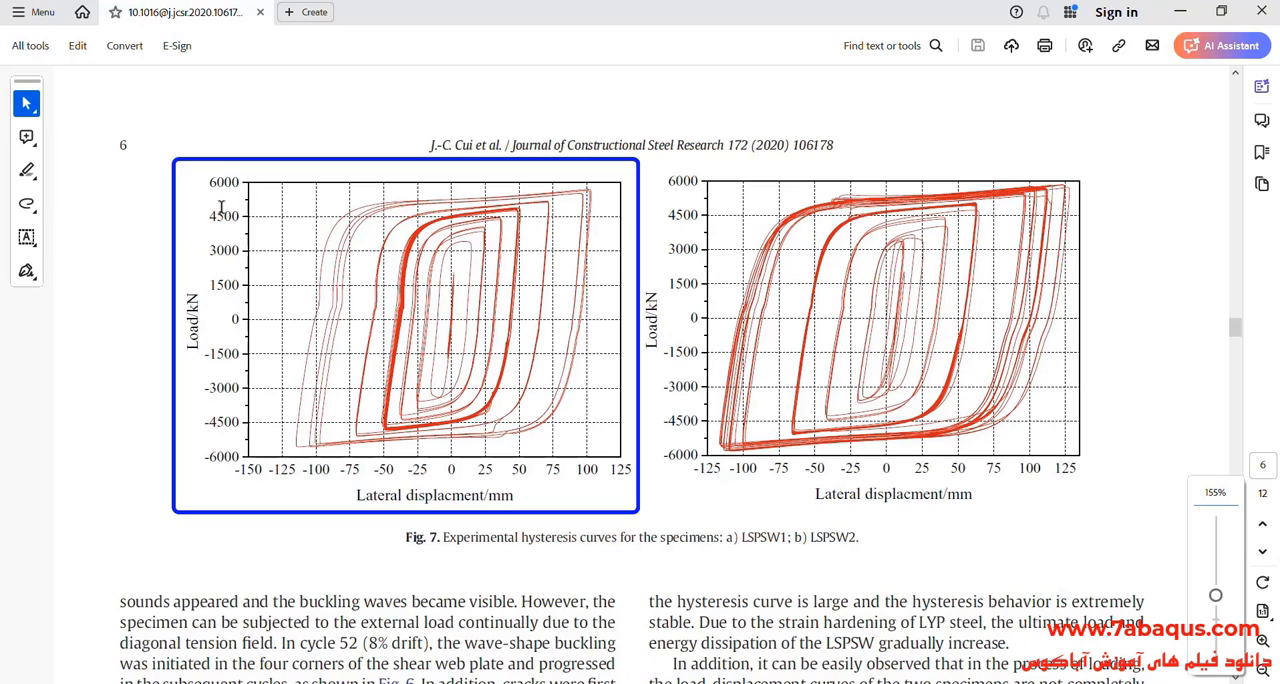
{"action": "left_click_drag", "start_coordinate": [238, 218], "coordinate": [276, 249]}
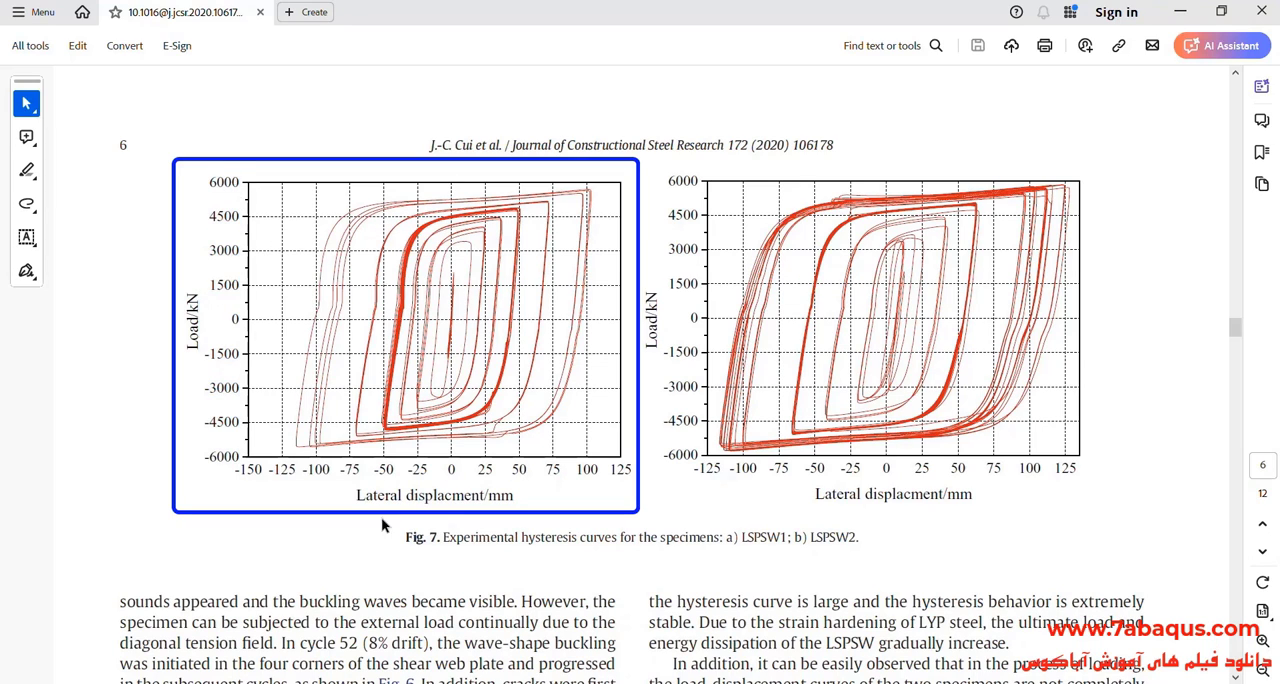
{"action": "left_click_drag", "start_coordinate": [357, 495], "coordinate": [496, 502]}
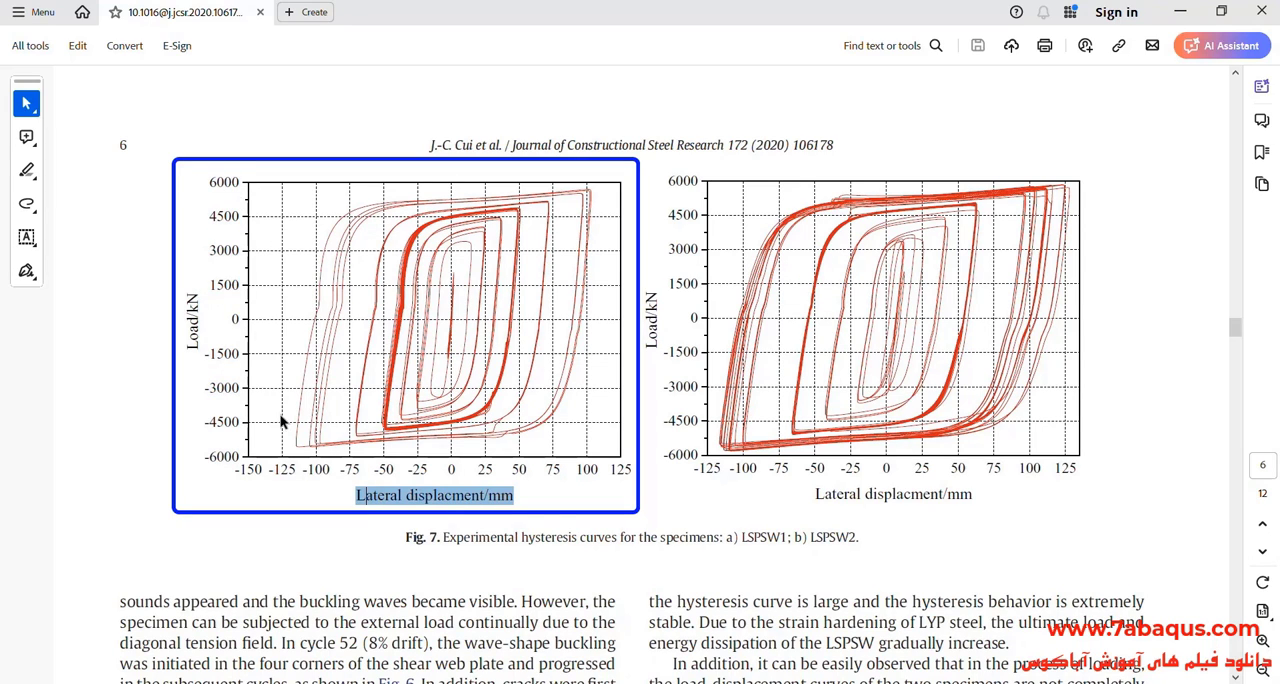
{"action": "left_click_drag", "start_coordinate": [224, 428], "coordinate": [222, 213]}
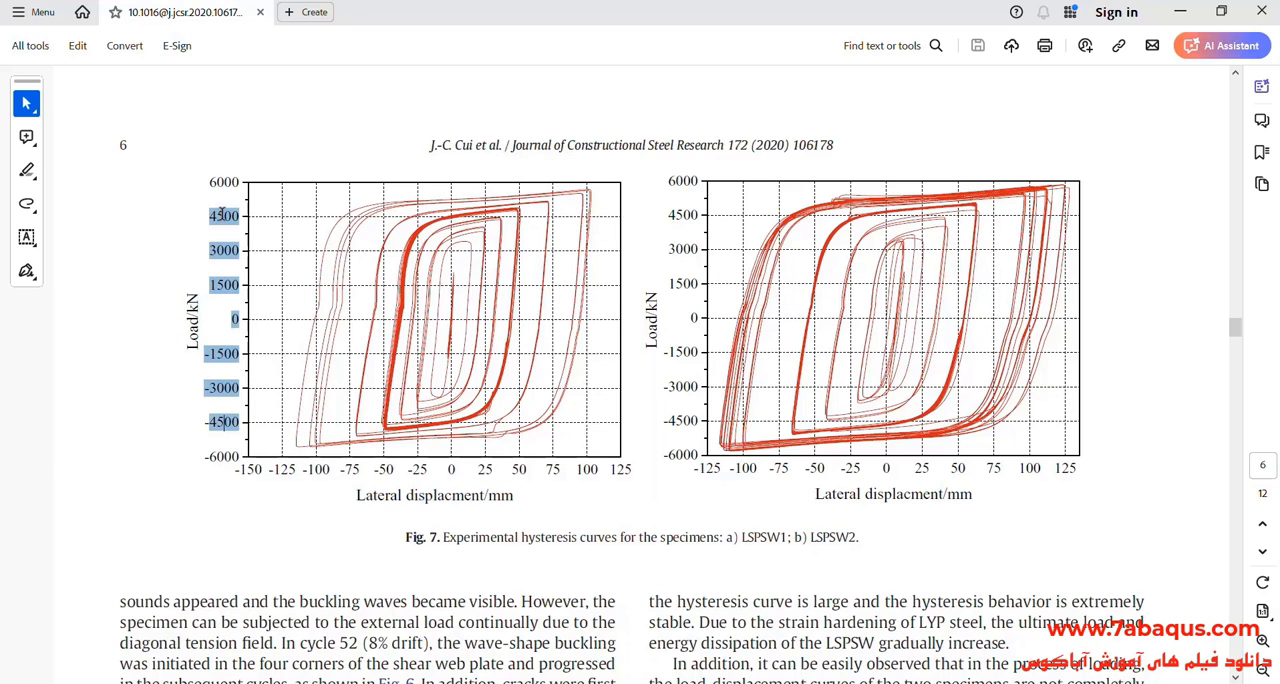
{"action": "left_click", "coordinate": [224, 215]}
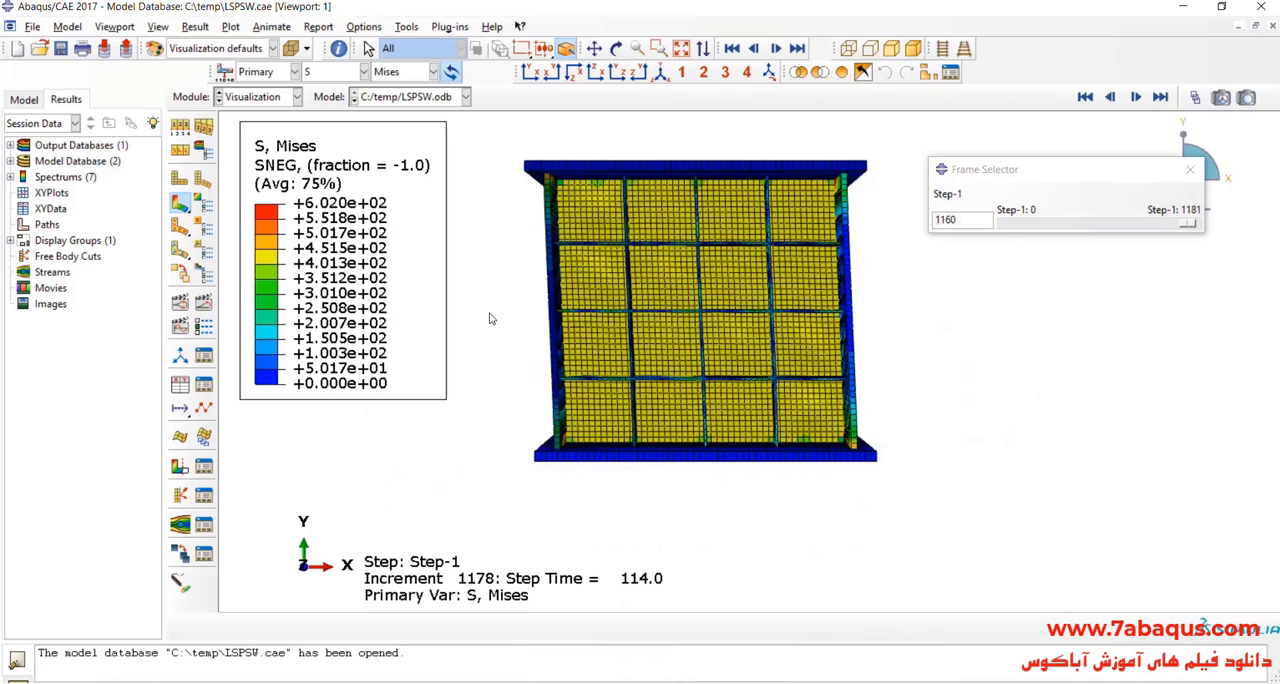
Step: Return to Abaqus/CAE, close the frame selector and start extracting XY data from ODB field output at the Unique Nodal position
{"action": "left_click", "coordinate": [660, 76]}
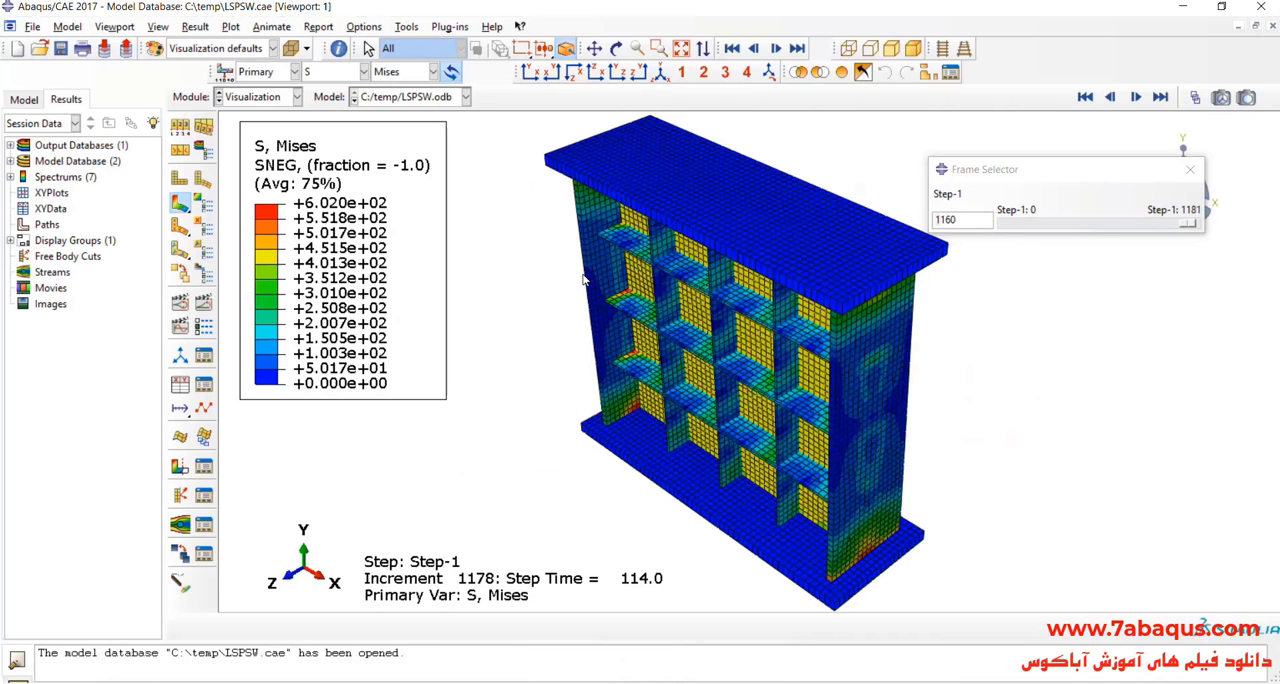
{"action": "left_click", "coordinate": [1190, 170]}
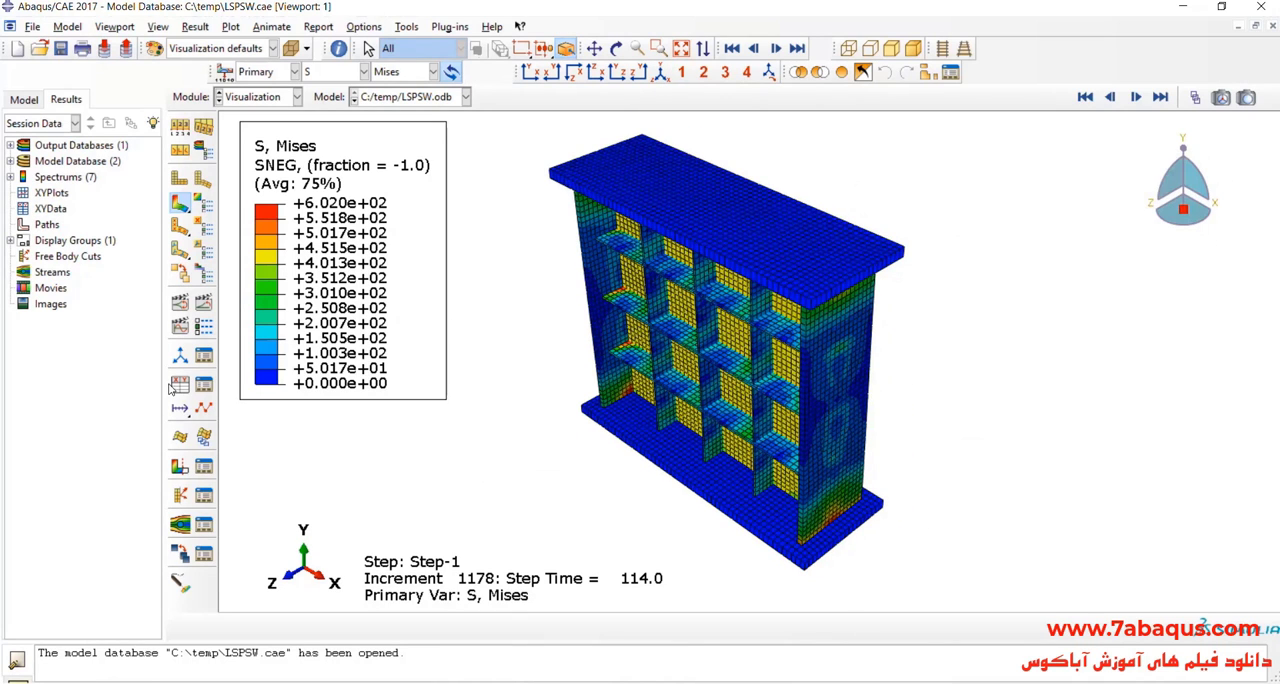
{"action": "left_click", "coordinate": [178, 386]}
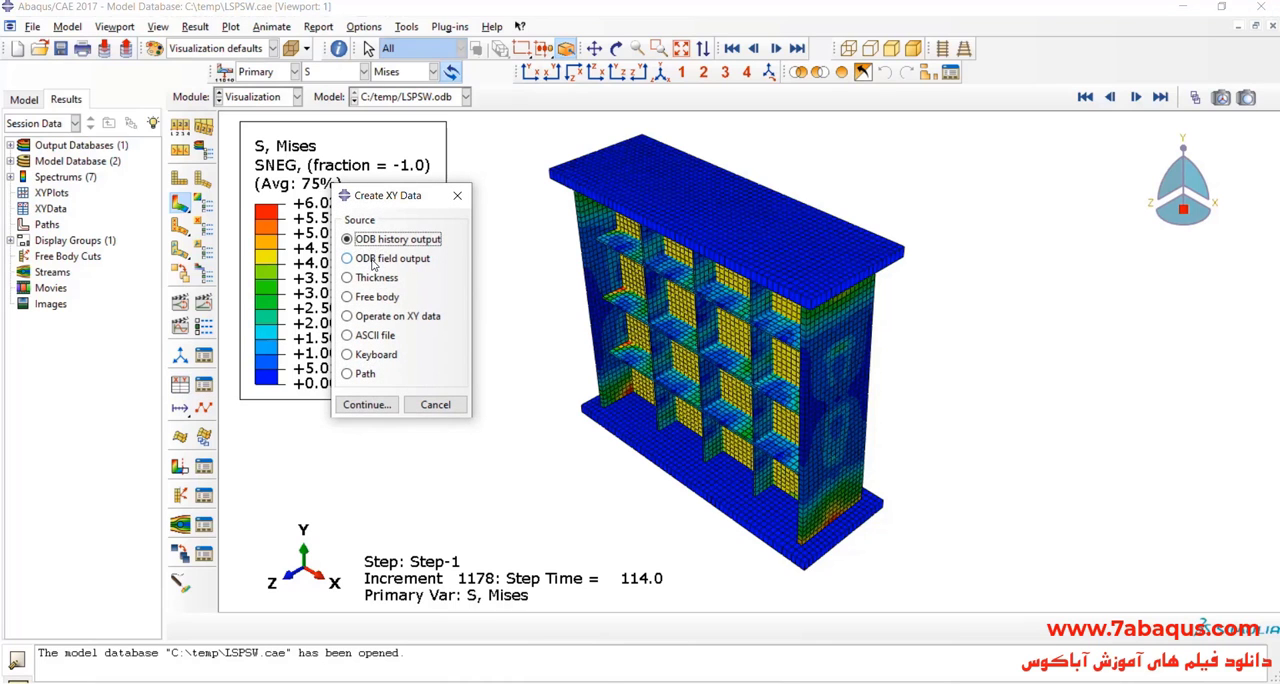
{"action": "left_click", "coordinate": [373, 259]}
{"action": "left_click", "coordinate": [362, 405]}
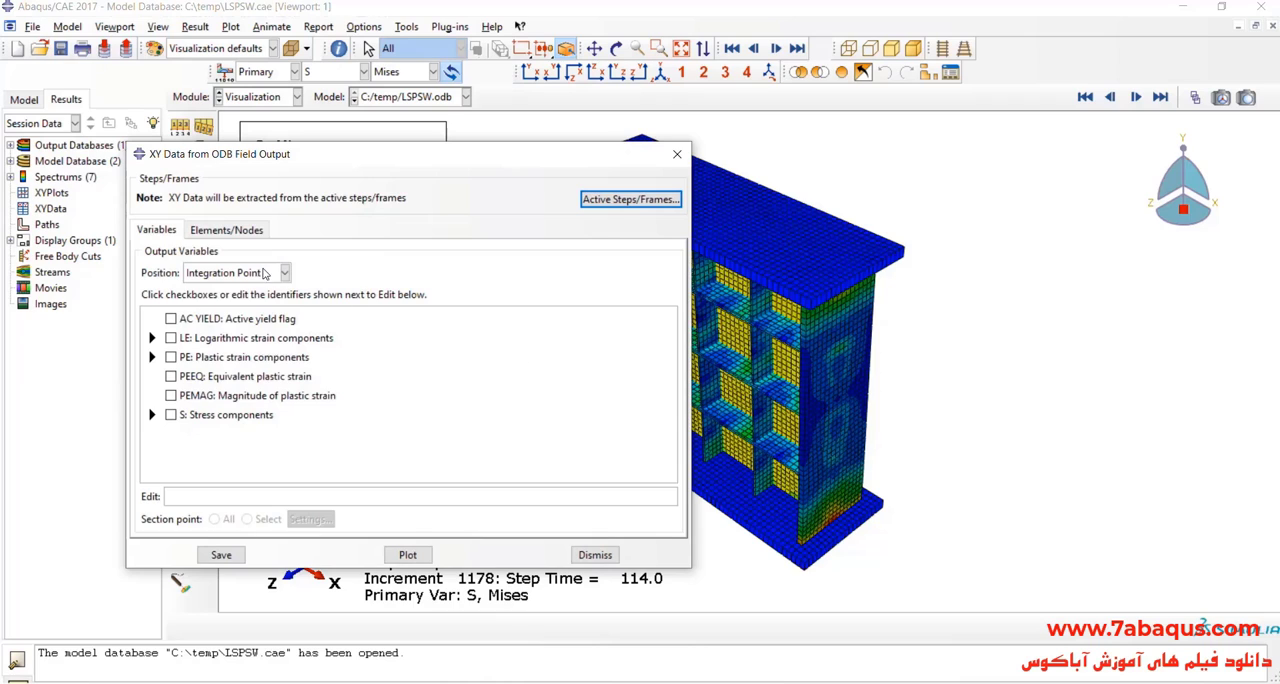
{"action": "left_click", "coordinate": [264, 274]}
{"action": "left_click", "coordinate": [236, 340]}
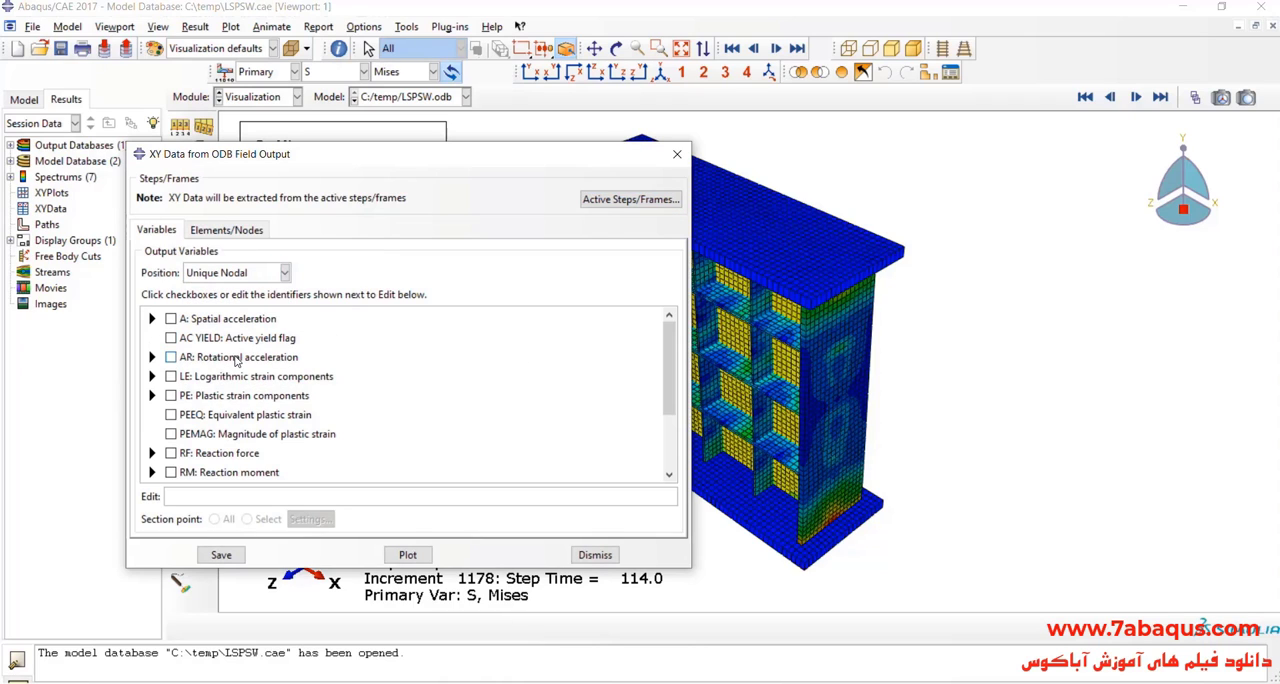
Step: Select reaction force RF1 and spatial displacement U1 as the output variables for the XY data
{"action": "scroll", "coordinate": [200, 390], "scroll_direction": "down", "scroll_amount": 2}
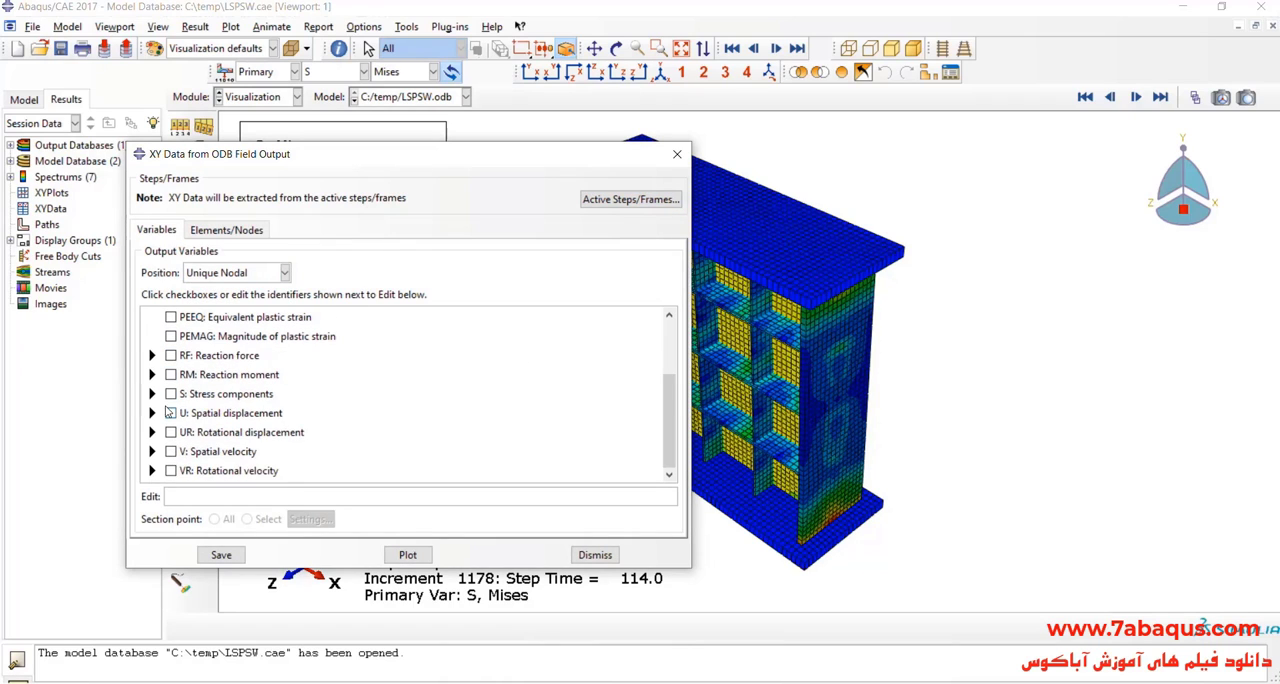
{"action": "left_click", "coordinate": [152, 355]}
{"action": "left_click", "coordinate": [190, 387]}
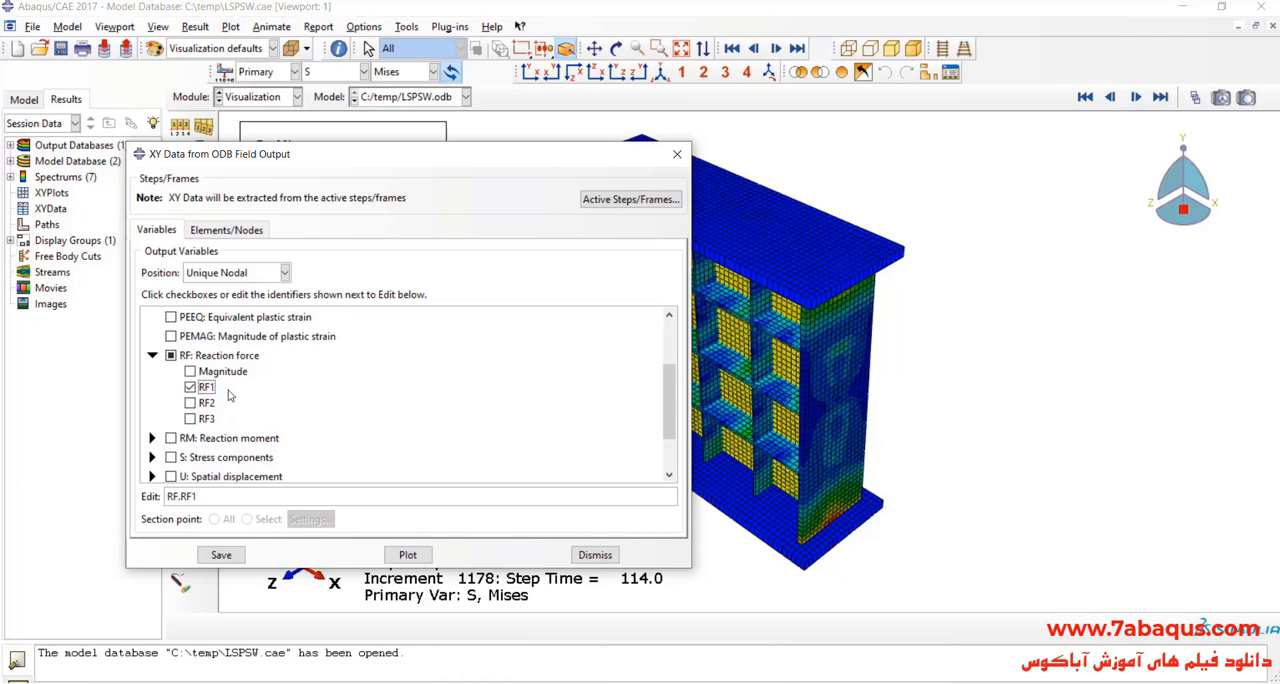
{"action": "scroll", "coordinate": [228, 395], "scroll_direction": "down", "scroll_amount": 3}
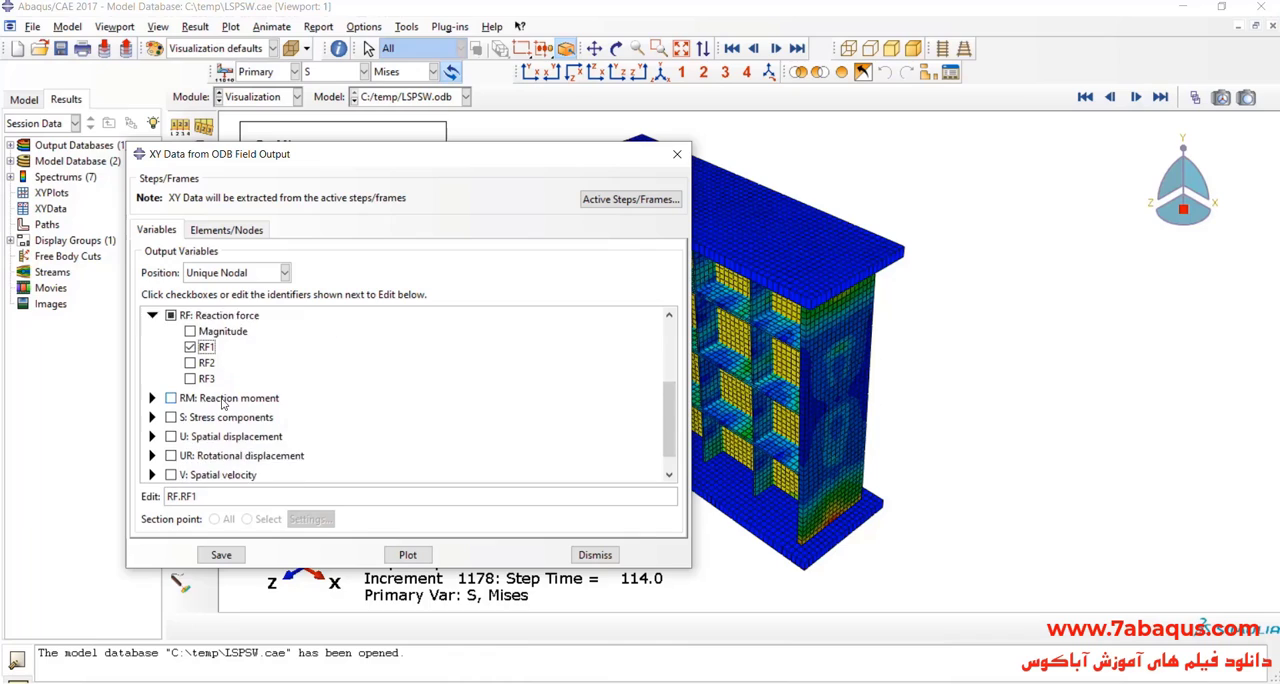
{"action": "left_click", "coordinate": [152, 413]}
{"action": "left_click", "coordinate": [193, 445]}
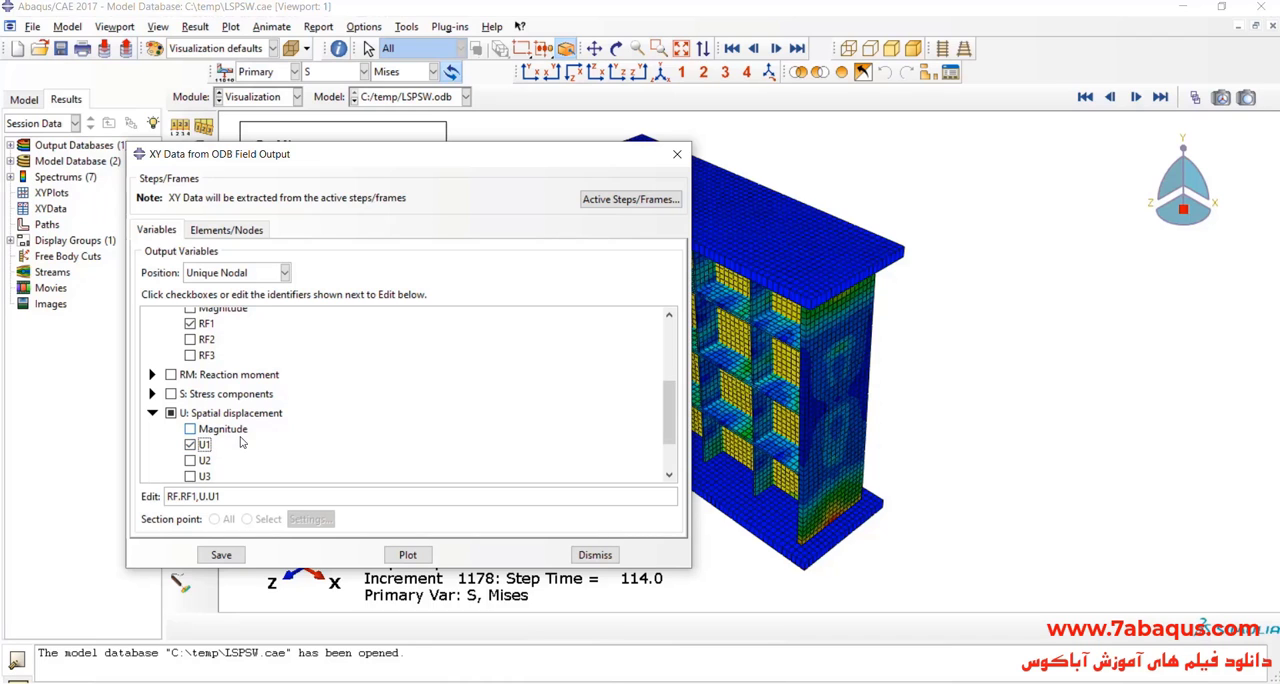
Step: Choose the node set M_SET-1 as the location for extracting the XY data
{"action": "left_click", "coordinate": [226, 230]}
{"action": "left_click", "coordinate": [175, 326]}
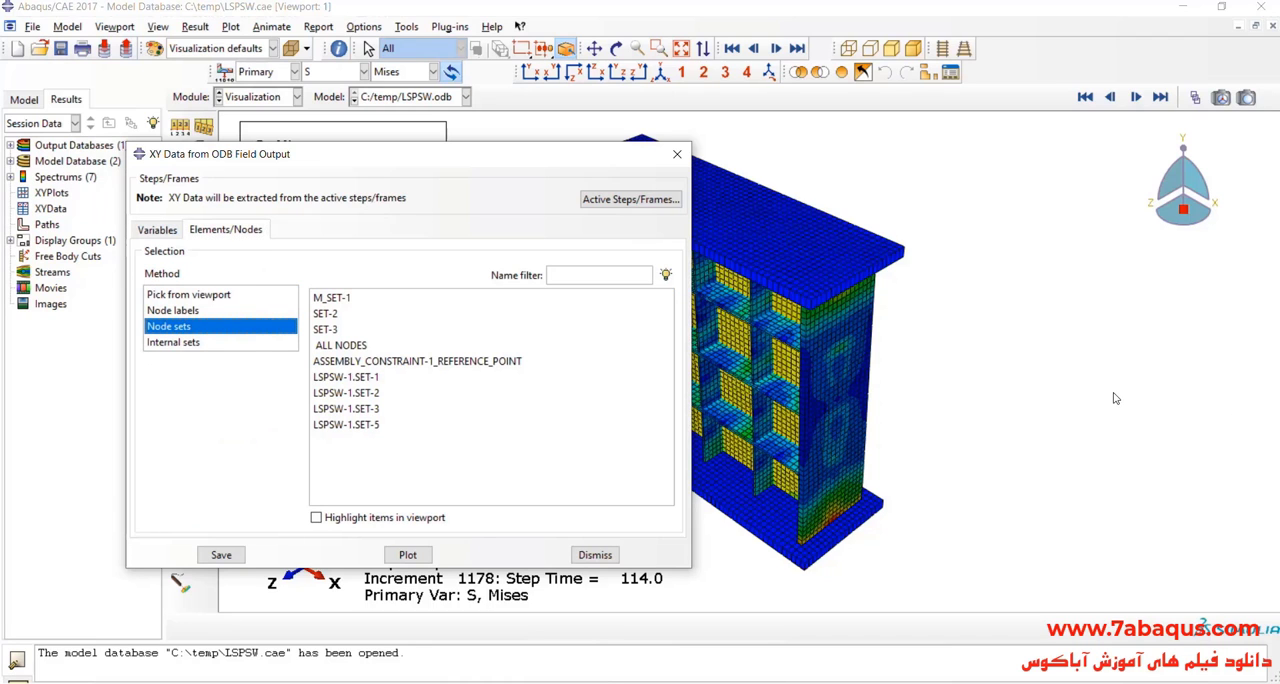
{"action": "left_click_drag", "start_coordinate": [1116, 398], "coordinate": [1020, 375], "text": "ctrl+alt"}
{"action": "left_click", "coordinate": [329, 300]}
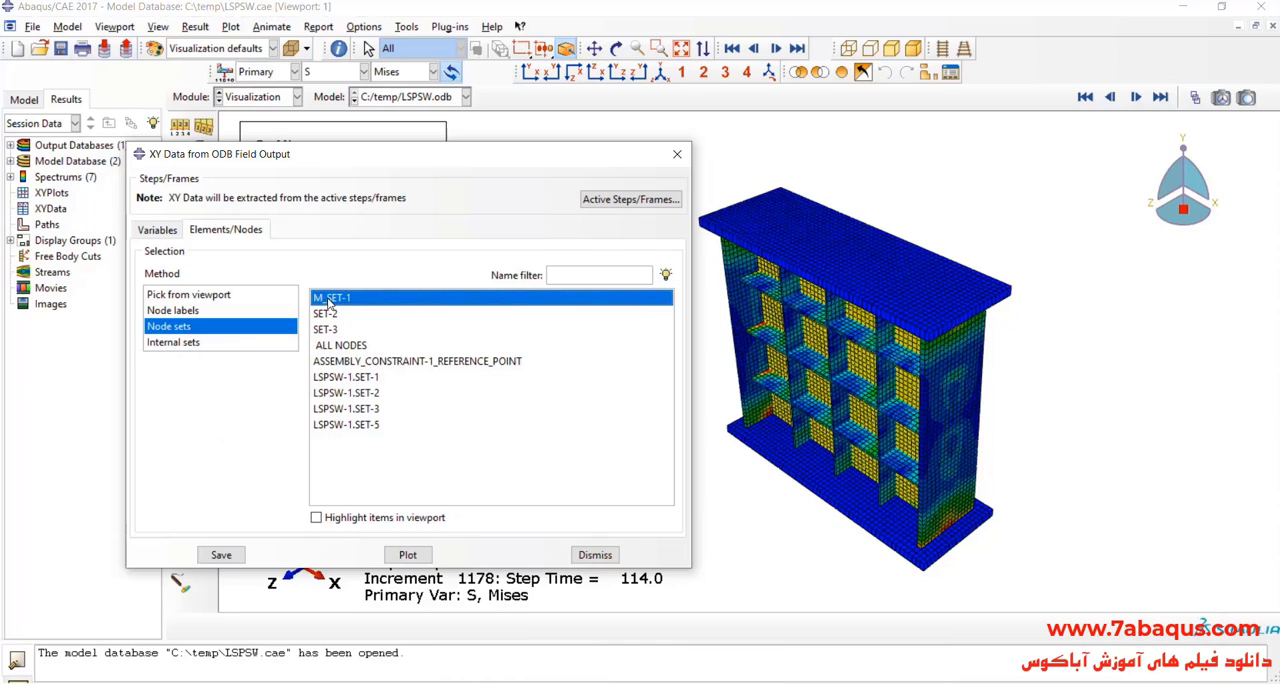
Step: Highlight the M_SET-1 node set in the viewport, save its extracted XY data and close the extraction dialog
{"action": "left_click", "coordinate": [351, 518]}
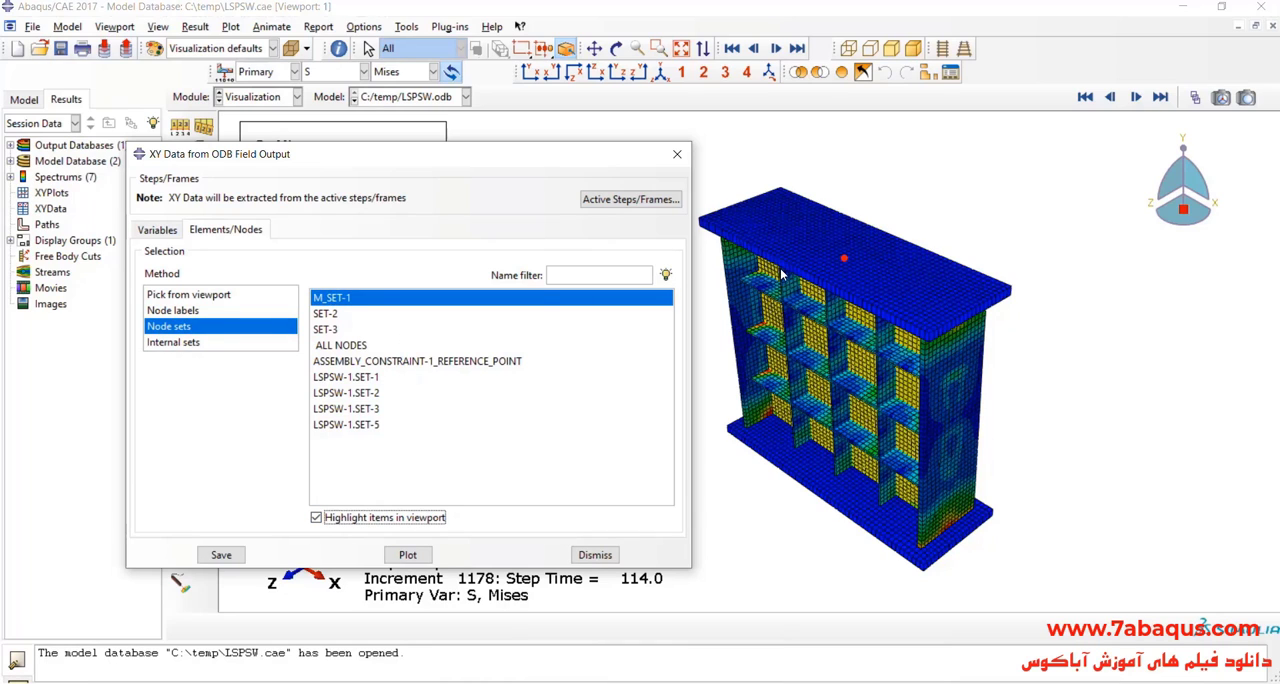
{"action": "left_click", "coordinate": [221, 554]}
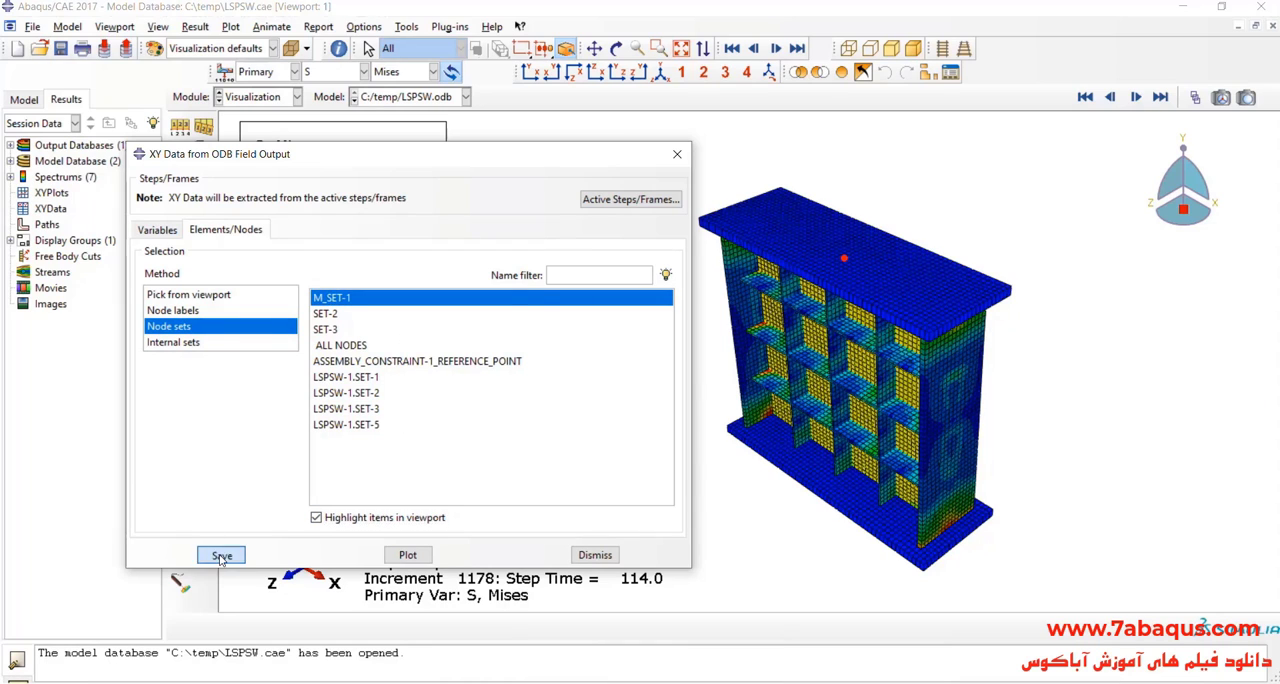
{"action": "left_click", "coordinate": [362, 401]}
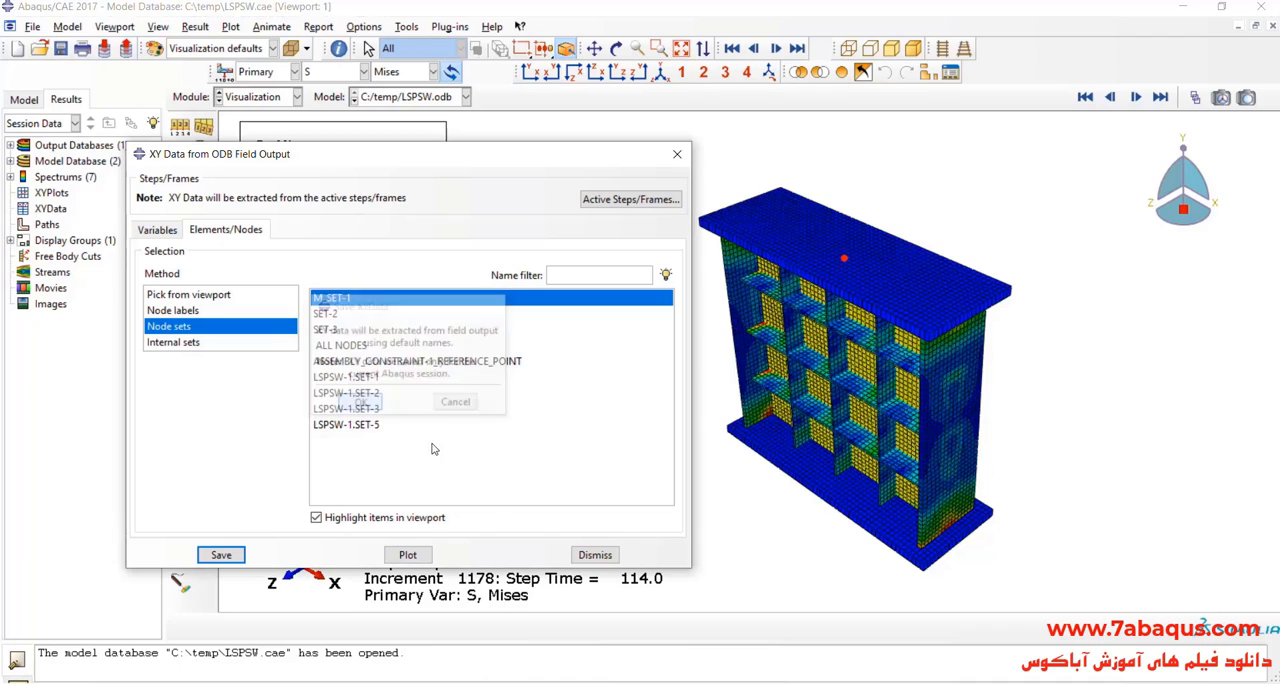
{"action": "left_click", "coordinate": [595, 554]}
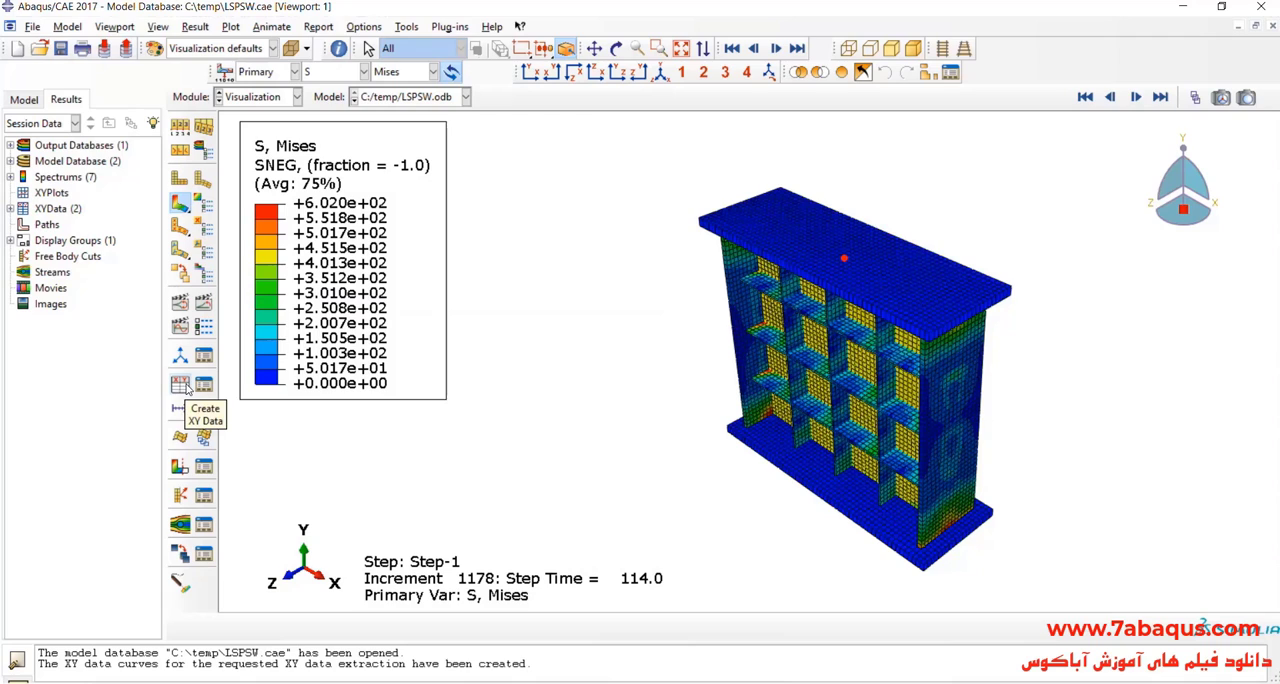
Step: Operate on XY data to combine the U1 displacement with the RF1 reaction force and save the result as XYData-1
{"action": "left_click", "coordinate": [181, 385]}
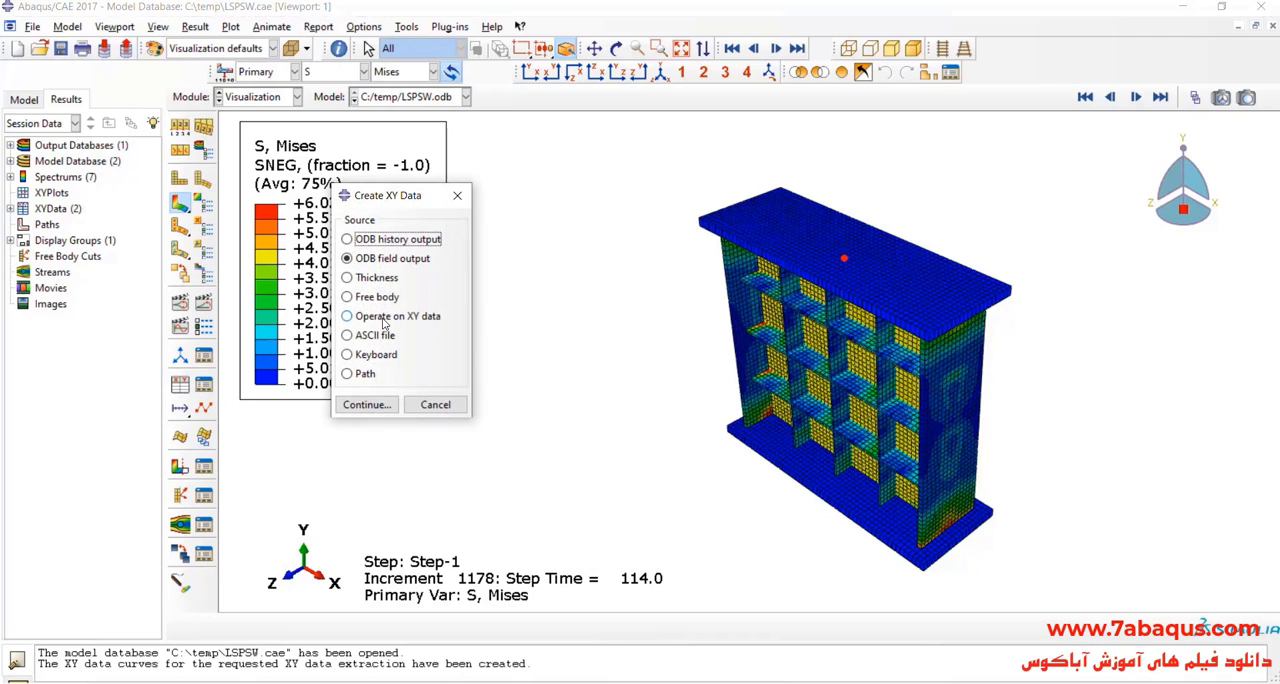
{"action": "left_click", "coordinate": [384, 319]}
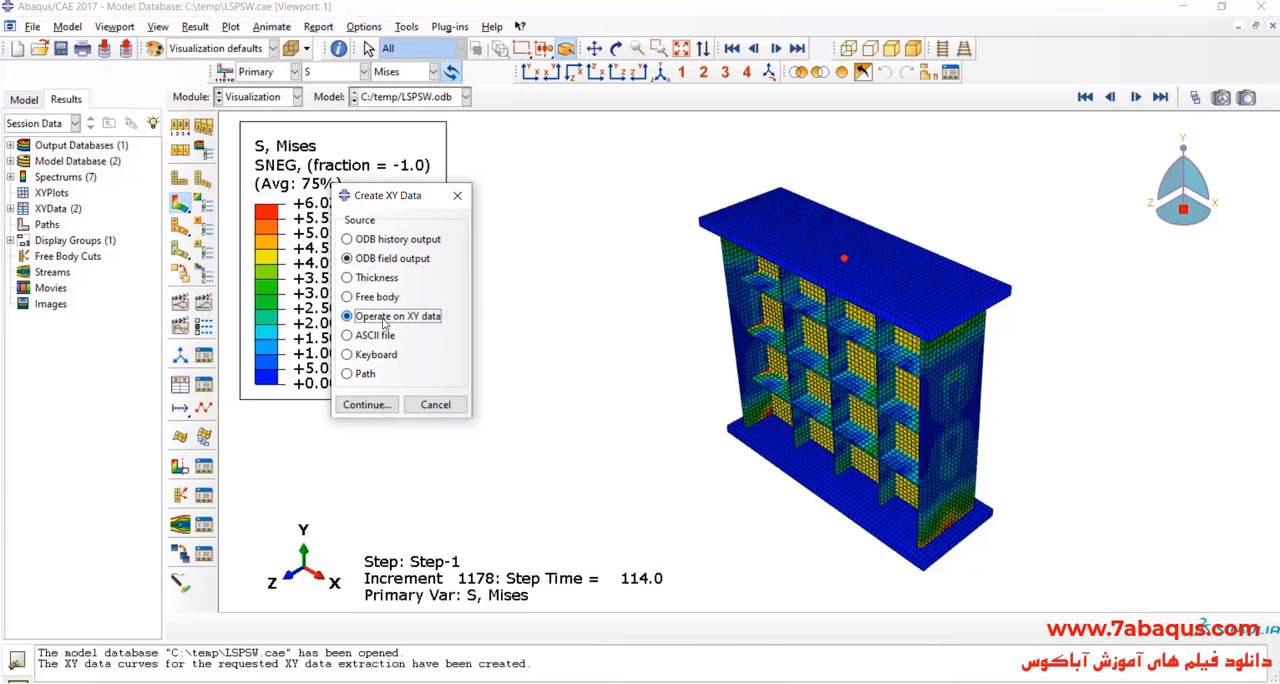
{"action": "left_click", "coordinate": [367, 404]}
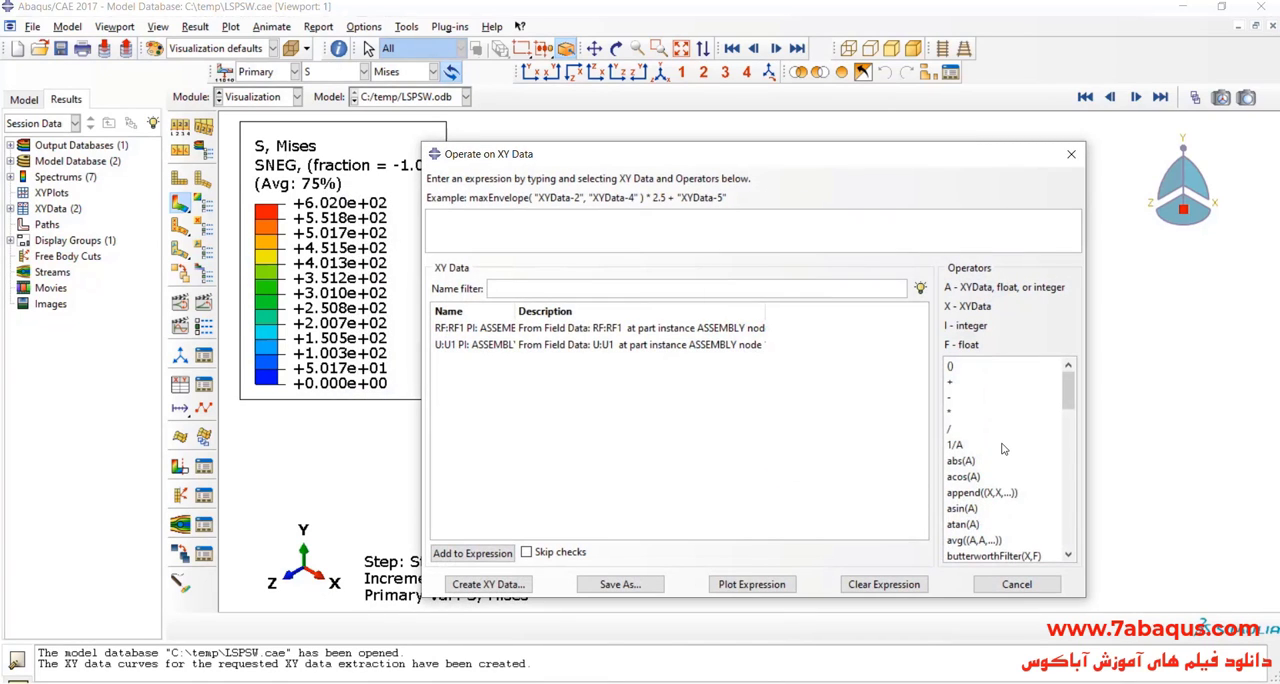
{"action": "scroll", "coordinate": [1003, 449], "scroll_direction": "down", "scroll_amount": 2}
{"action": "double_click", "coordinate": [1000, 508]}
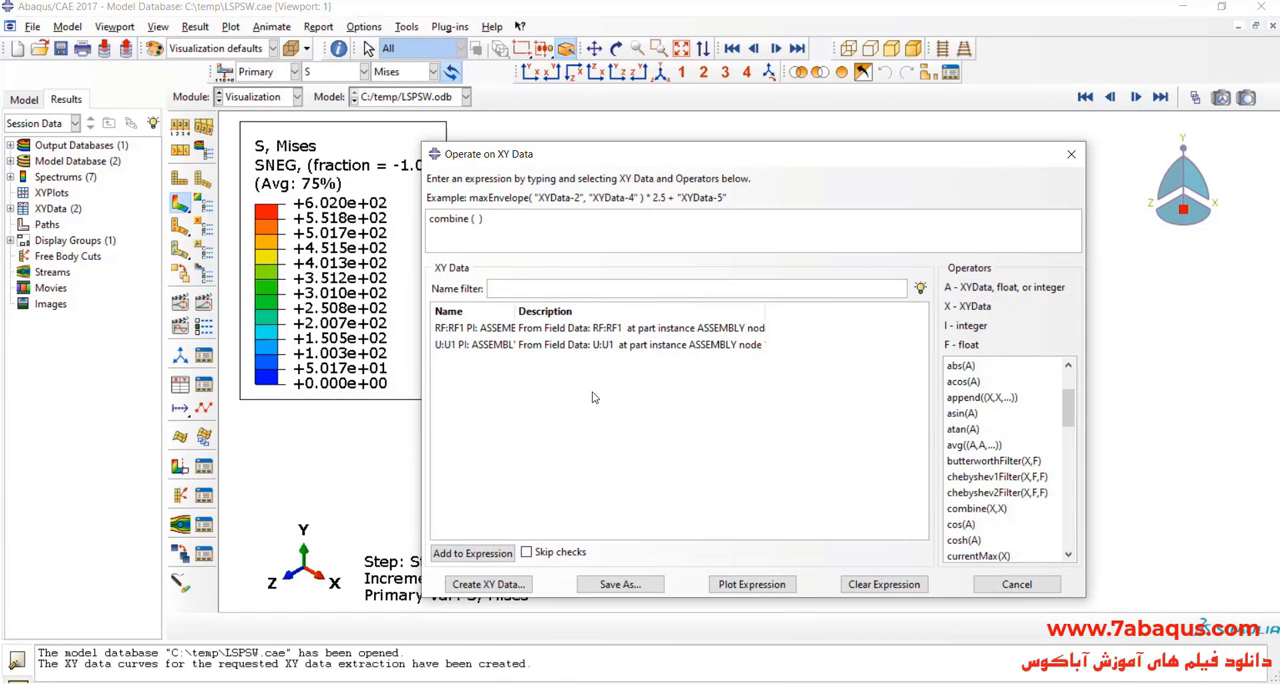
{"action": "double_click", "coordinate": [501, 345]}
{"action": "double_click", "coordinate": [495, 330]}
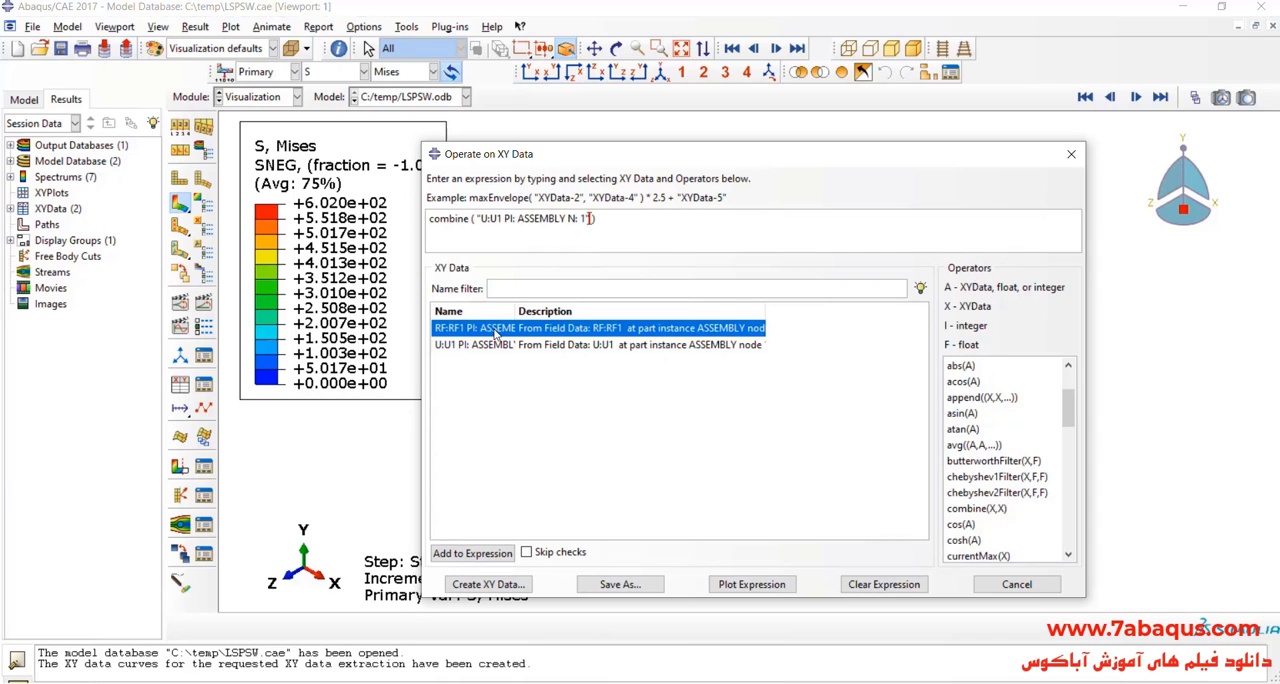
{"action": "left_click", "coordinate": [620, 585]}
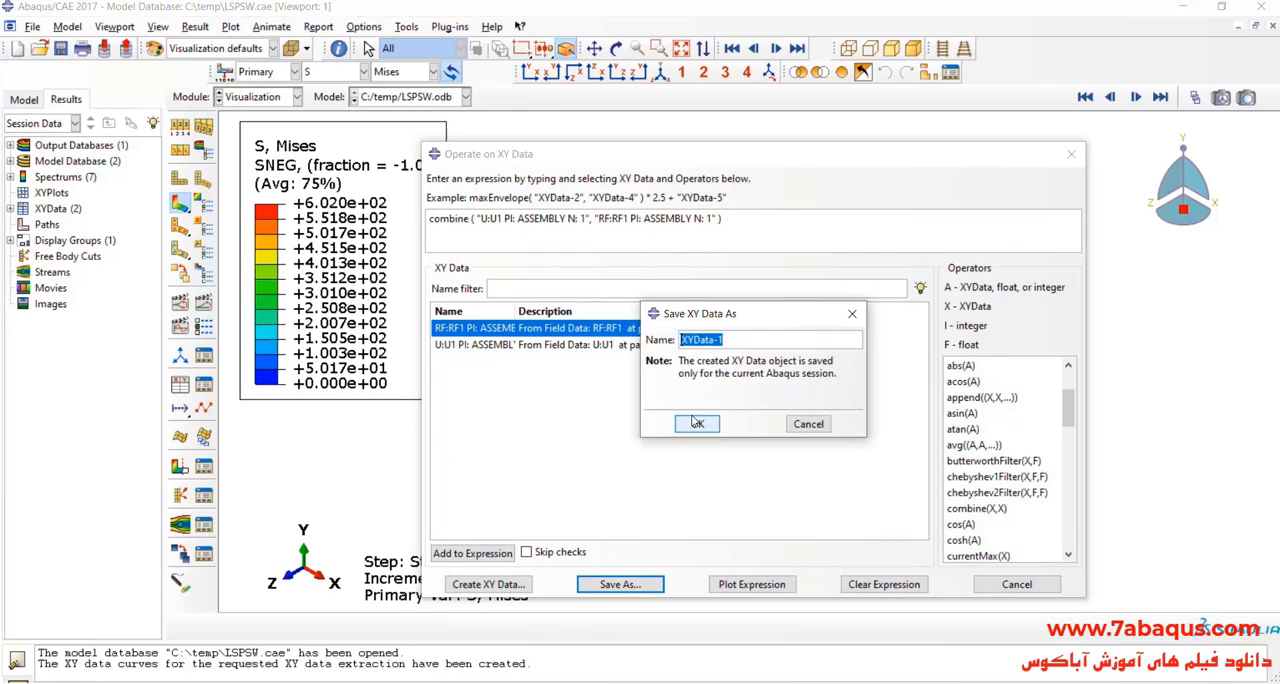
{"action": "left_click", "coordinate": [697, 423]}
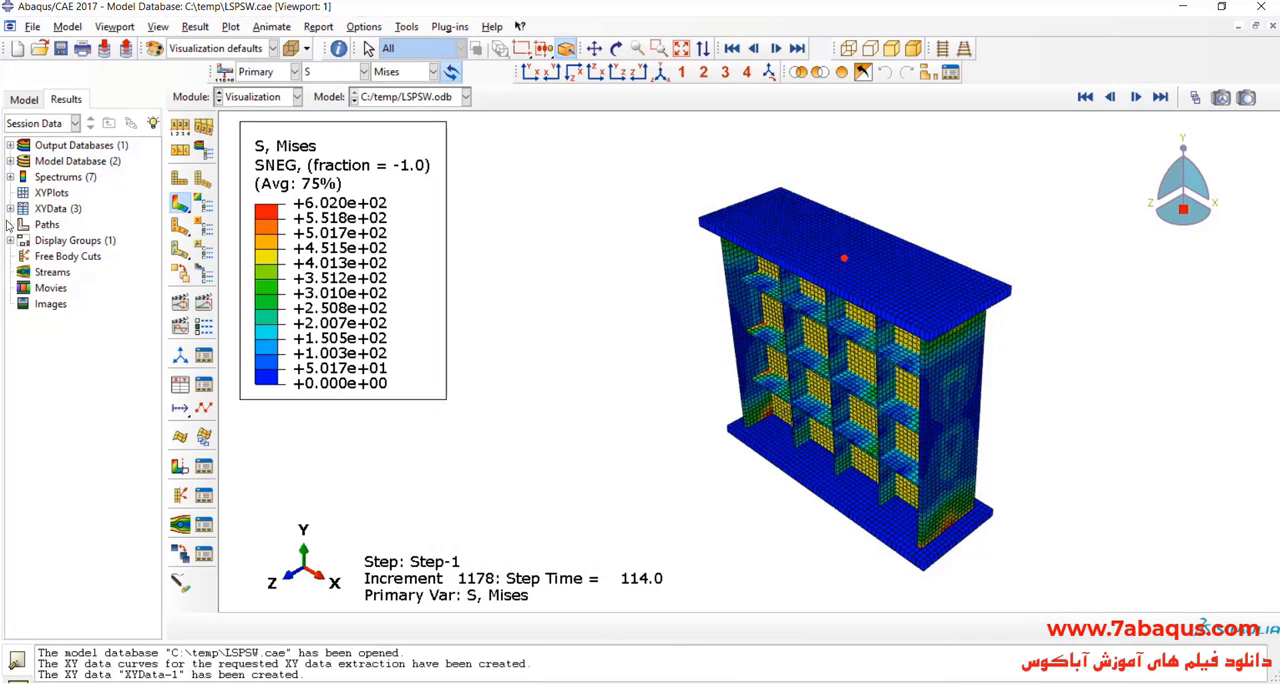
Step: Plot the saved XYData-1 force-displacement curve
{"action": "left_click", "coordinate": [10, 208]}
{"action": "double_click", "coordinate": [52, 257]}
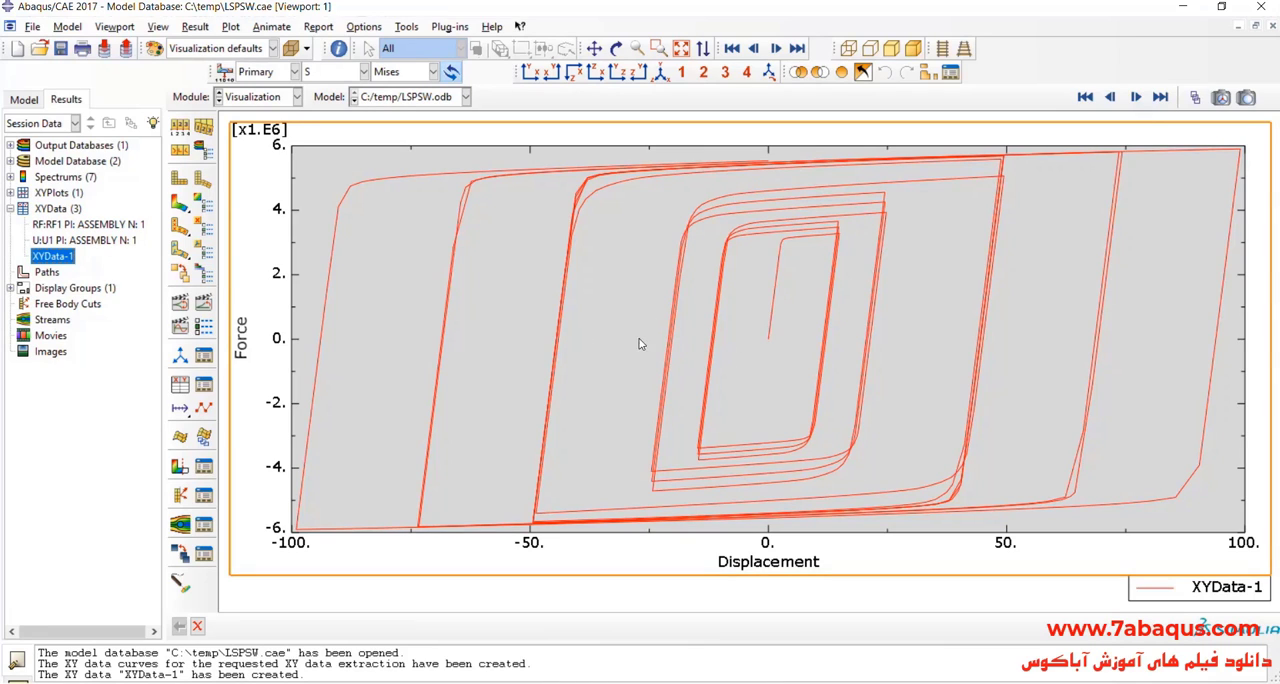
{"action": "scroll", "coordinate": [707, 384], "scroll_direction": "down", "scroll_amount": 1}
Step: Set the chart's grid area size to Square in the chart options
{"action": "double_click", "coordinate": [707, 384]}
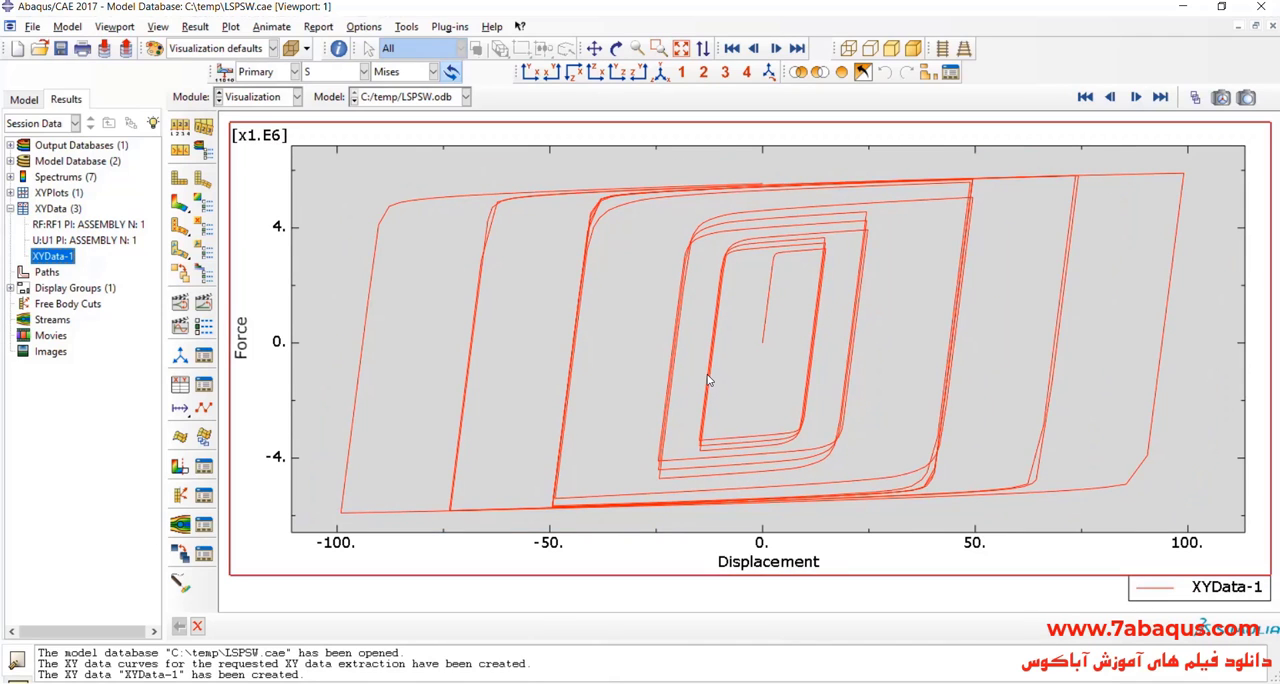
{"action": "left_click", "coordinate": [838, 318]}
{"action": "left_click", "coordinate": [762, 376]}
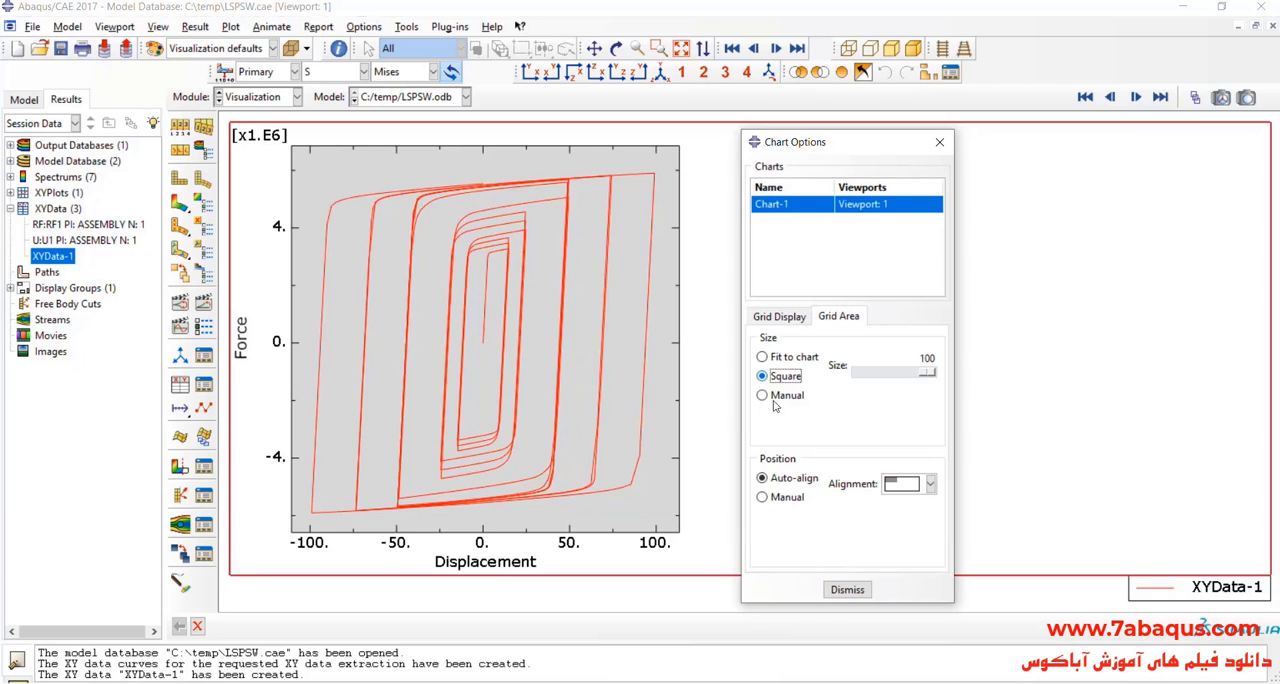
{"action": "left_click", "coordinate": [849, 591]}
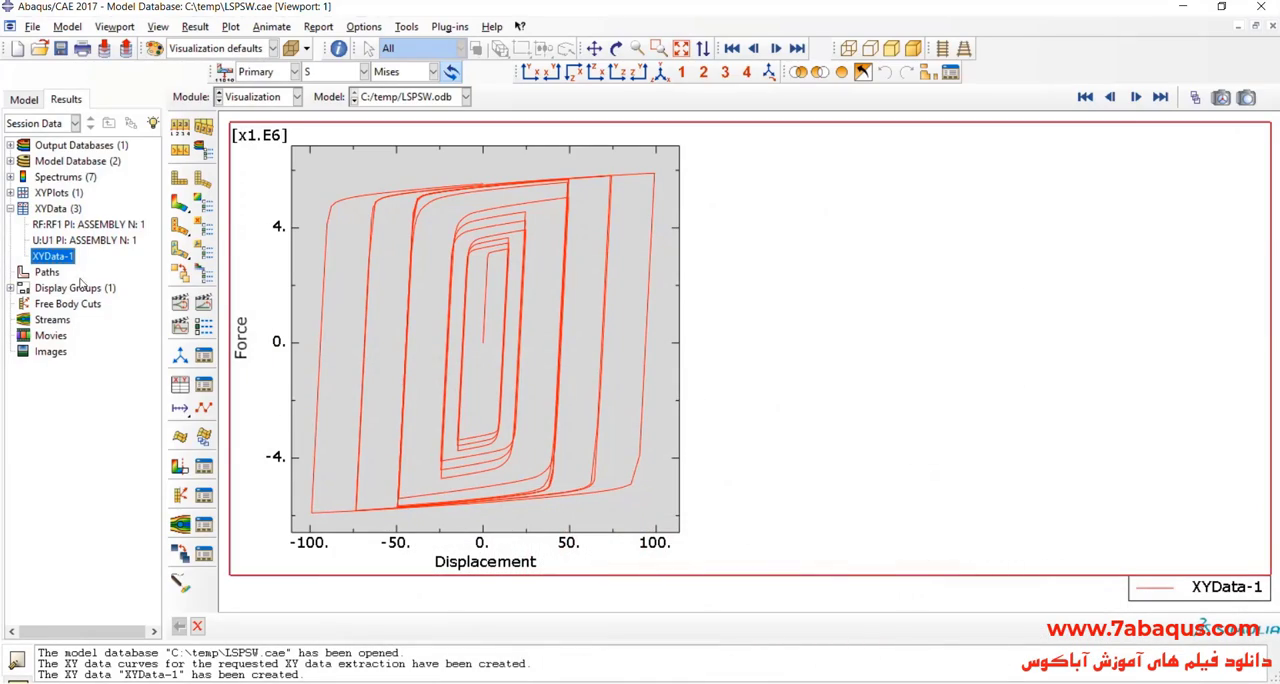
Step: Open XYData-1 for editing and copy all X and Y values from row 1 to row 1182
{"action": "right_click", "coordinate": [55, 262]}
{"action": "left_click", "coordinate": [80, 298]}
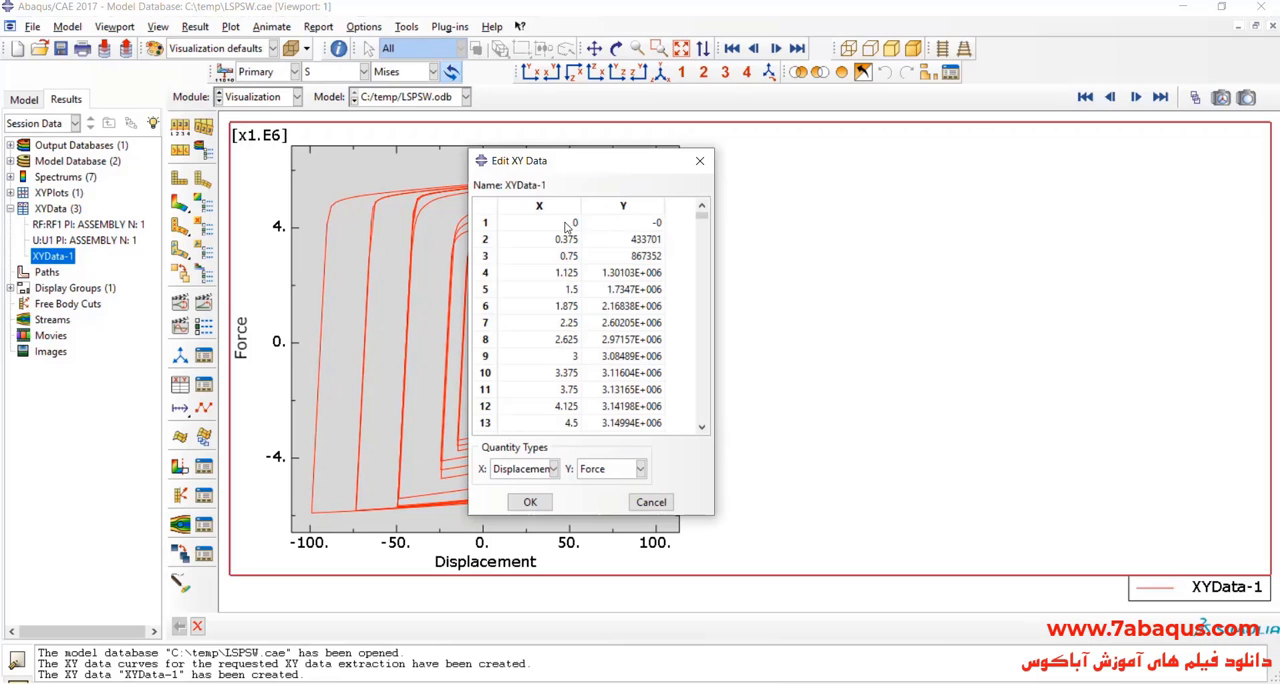
{"action": "left_click_drag", "start_coordinate": [568, 224], "coordinate": [648, 258]}
{"action": "left_click_drag", "start_coordinate": [701, 215], "coordinate": [701, 418]}
{"action": "left_click", "coordinate": [634, 427], "text": "shift"}
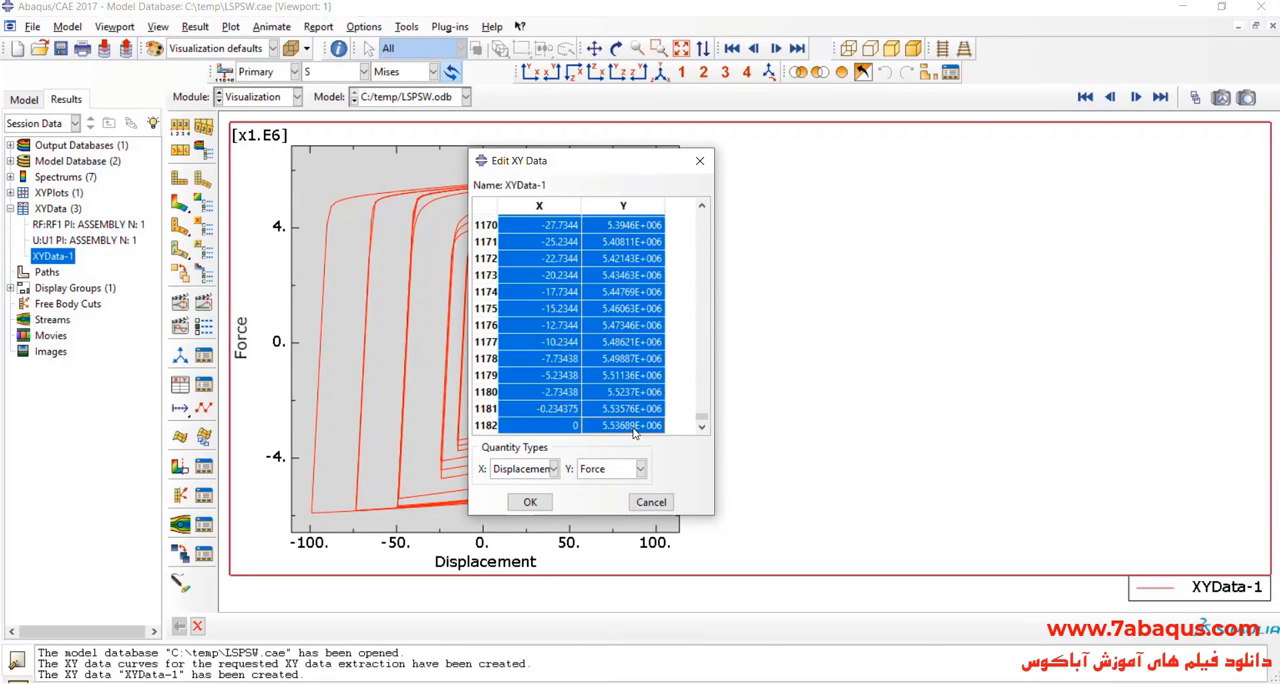
{"action": "right_click", "coordinate": [626, 297]}
{"action": "left_click", "coordinate": [651, 322]}
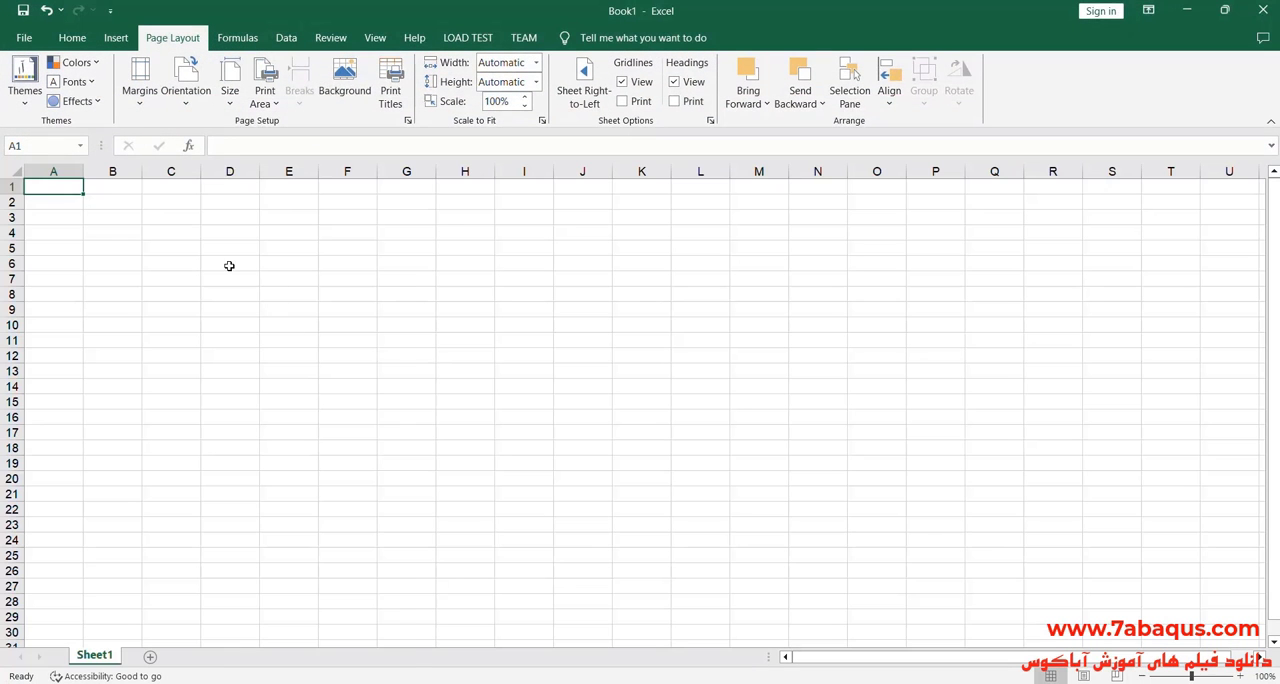
Step: Switch to Excel and paste the copied XY values into Sheet1 starting at cell D6
{"action": "right_click", "coordinate": [229, 263]}
{"action": "left_click", "coordinate": [263, 352]}
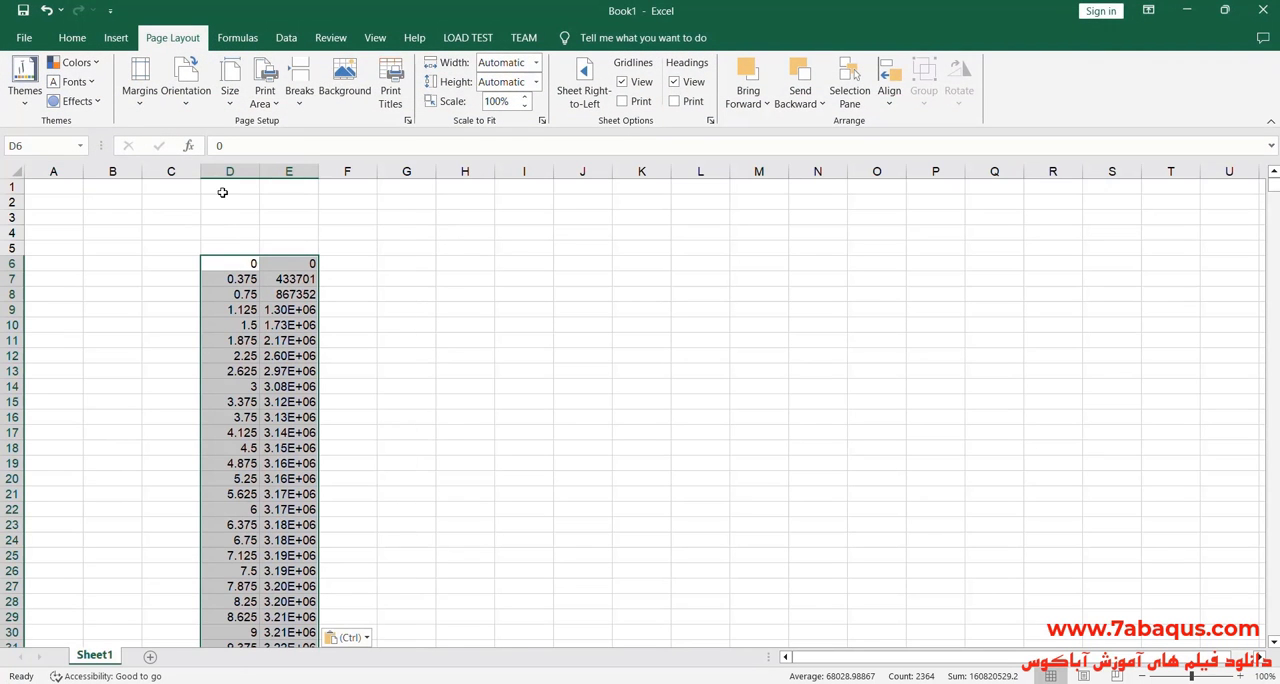
{"action": "left_click", "coordinate": [115, 38]}
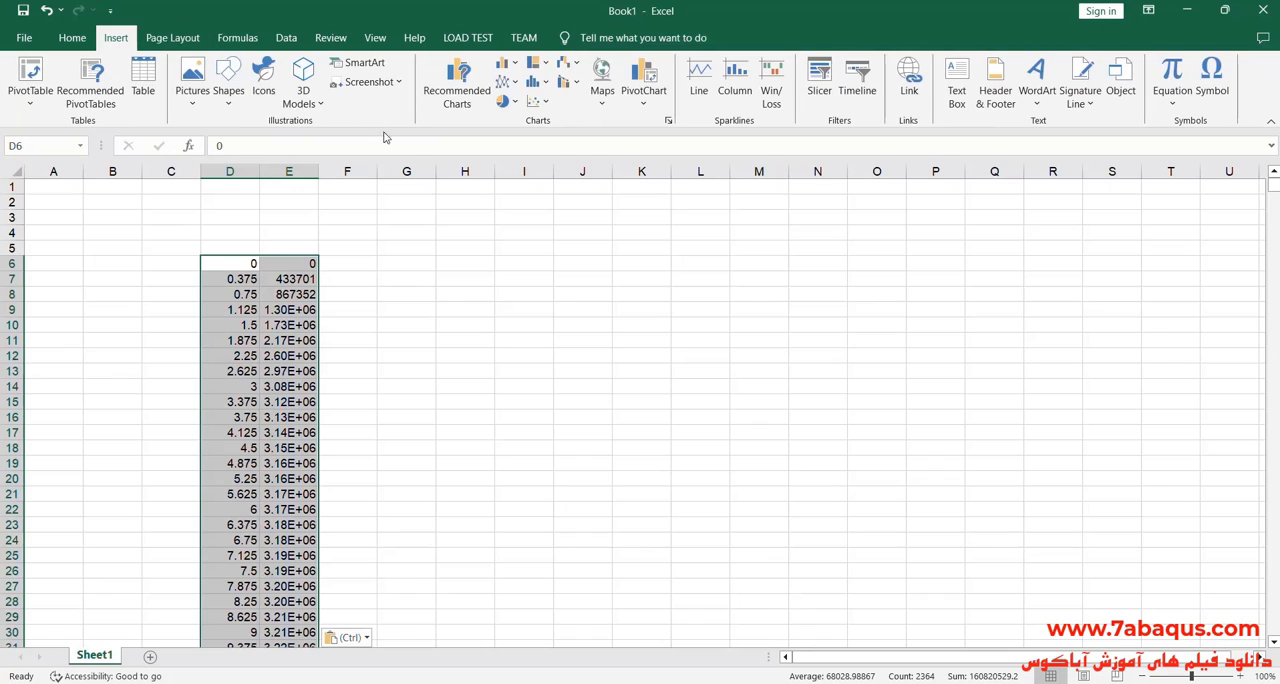
{"action": "left_click", "coordinate": [390, 370]}
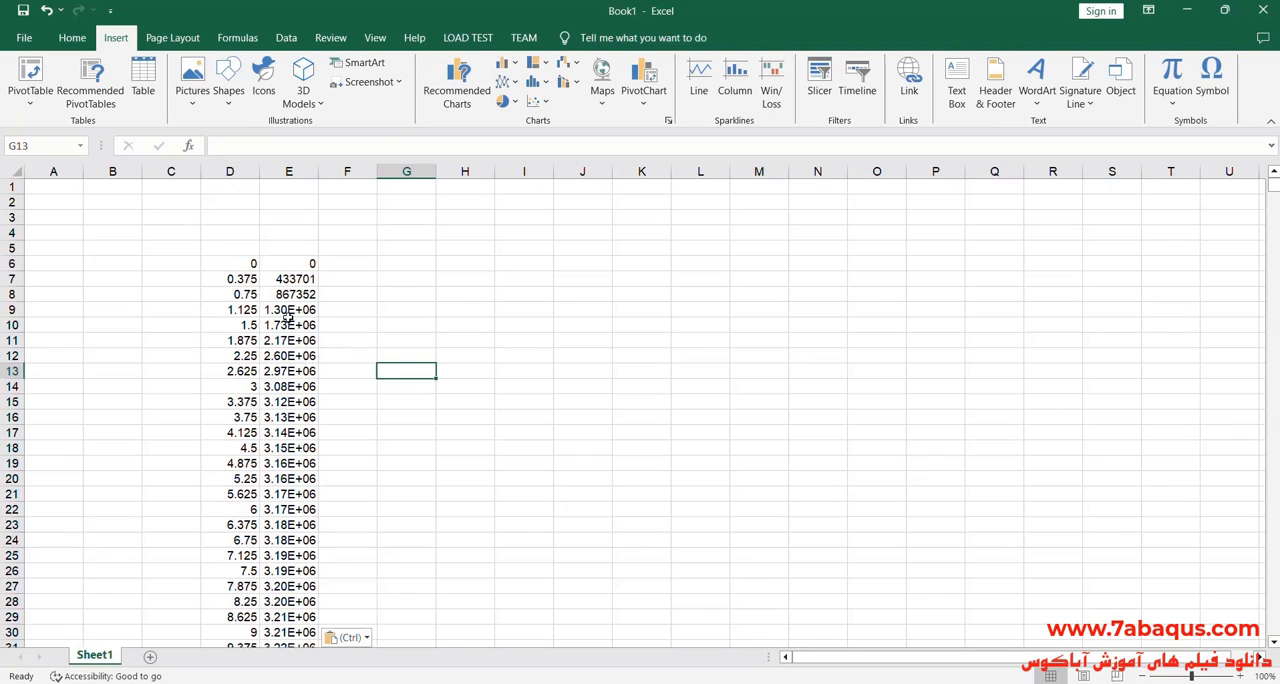
Step: Enter the heading "Displacement (mm)" in cell D5 above the X values
{"action": "left_click", "coordinate": [228, 245]}
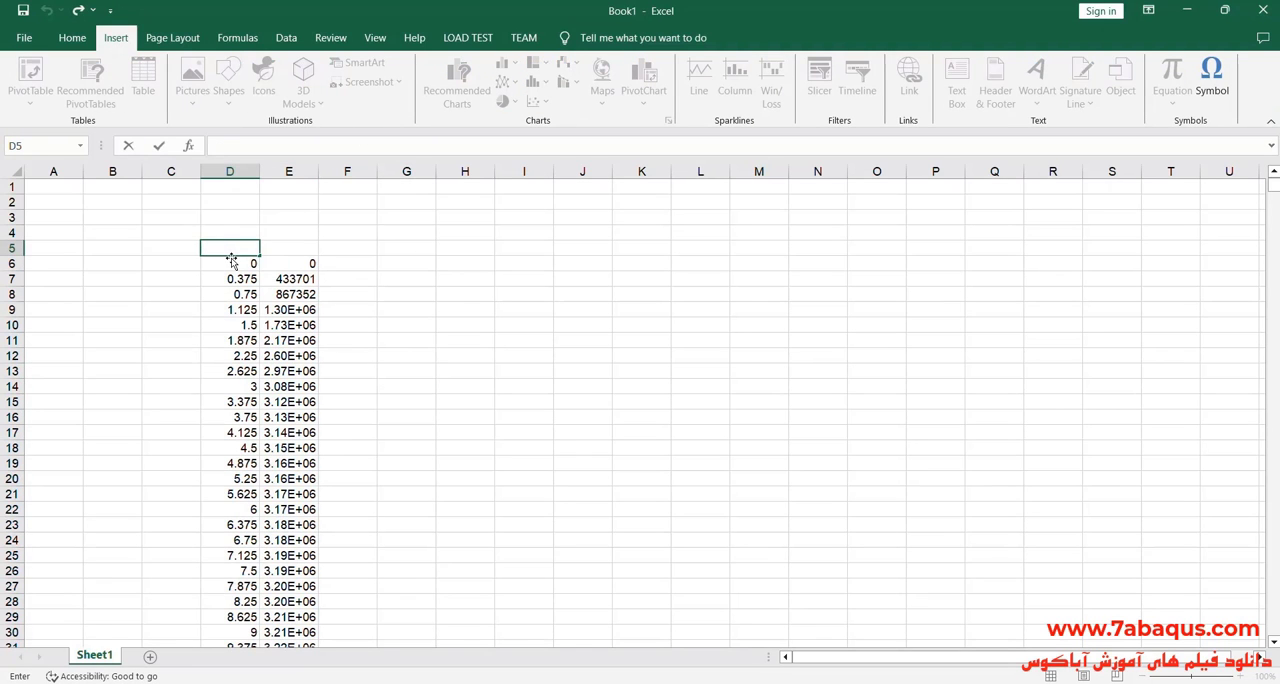
{"action": "type", "text": "Displacement"}
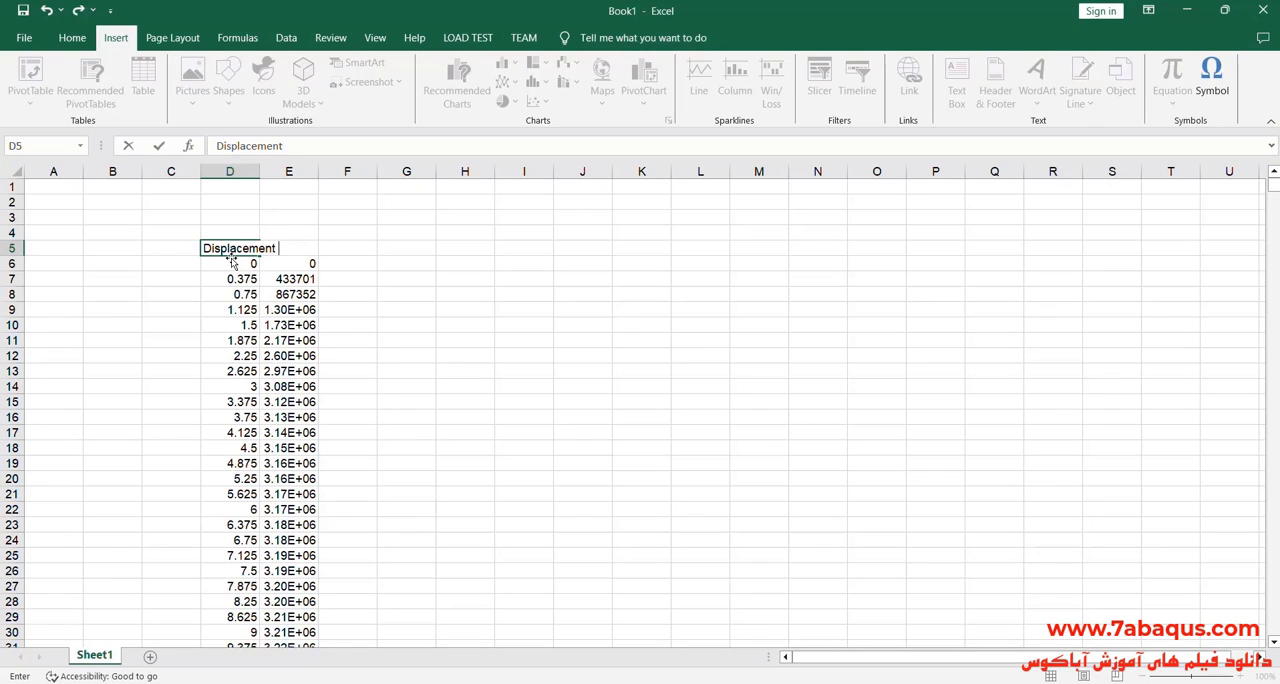
{"action": "type", "text": " (mm)"}
Step: Widen column D to fit its heading and centre its contents
{"action": "left_click", "coordinate": [237, 172]}
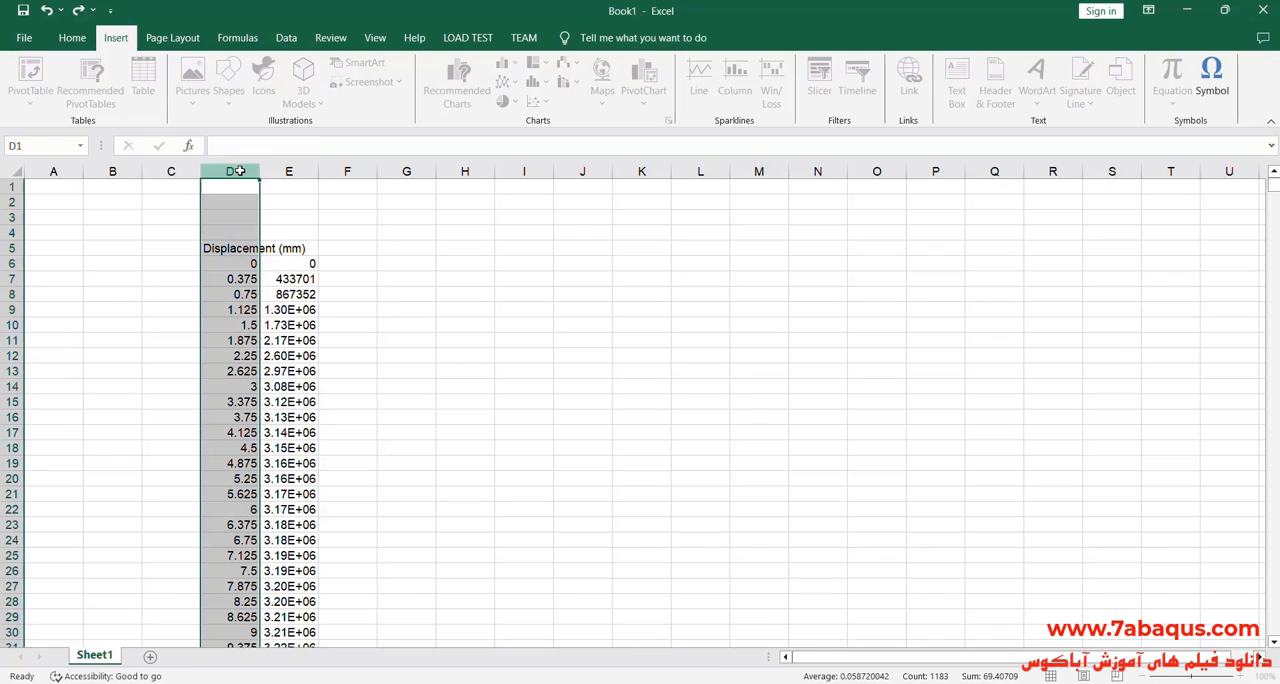
{"action": "left_click_drag", "start_coordinate": [259, 172], "coordinate": [320, 172]}
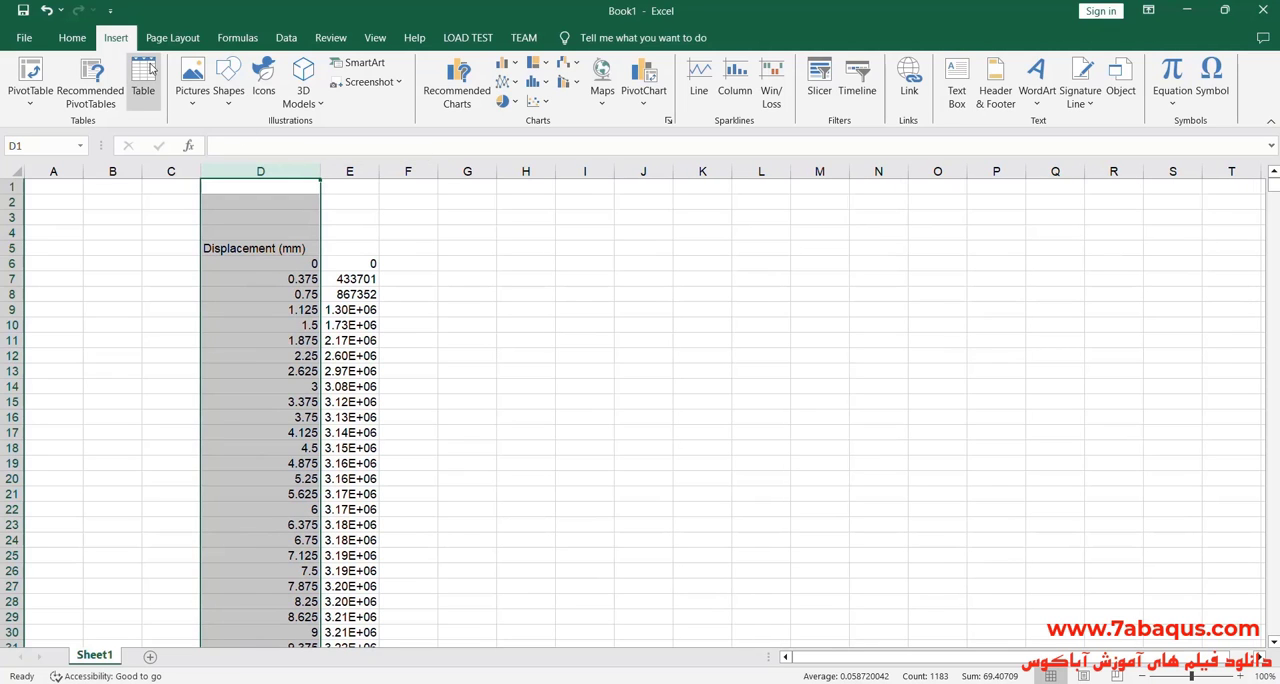
{"action": "left_click", "coordinate": [88, 40]}
{"action": "left_click", "coordinate": [365, 94]}
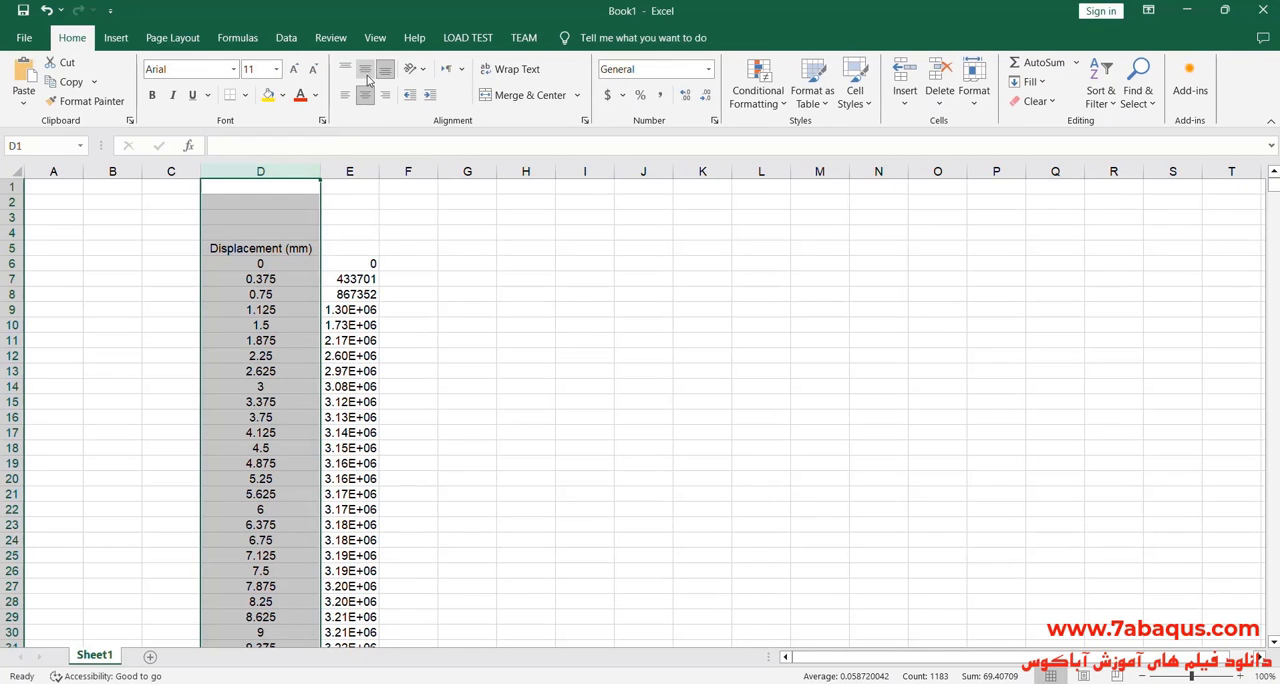
Step: Widen column E and centre the force values in it
{"action": "left_click", "coordinate": [370, 172]}
{"action": "left_click_drag", "start_coordinate": [379, 172], "coordinate": [414, 179]}
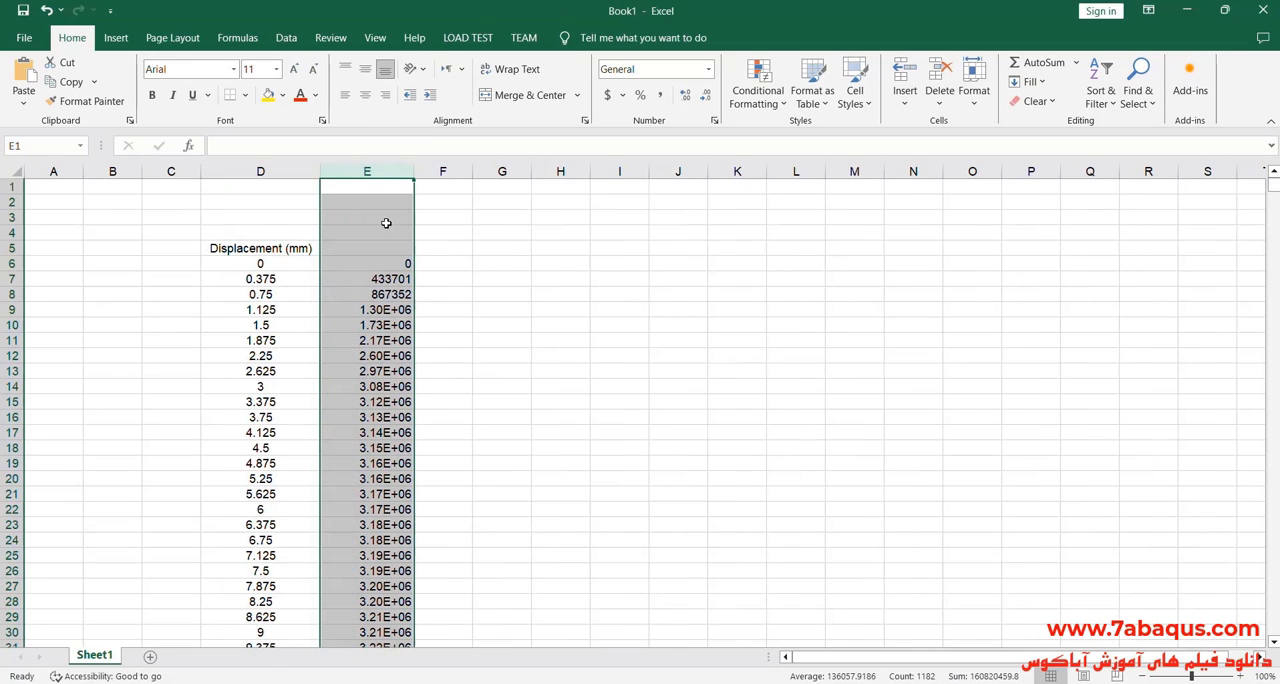
{"action": "left_click", "coordinate": [365, 94]}
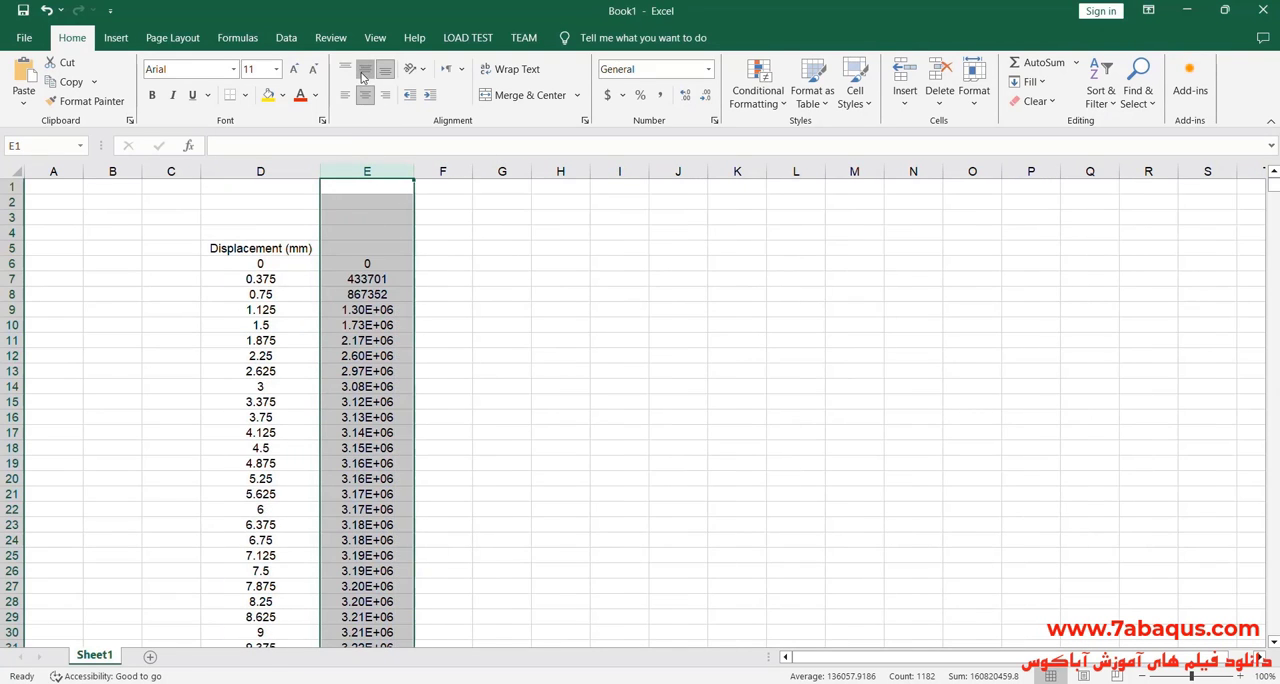
Step: Enter the heading "Force (N)" in cell E5 above the Y values
{"action": "left_click", "coordinate": [342, 247]}
{"action": "double_click", "coordinate": [343, 248]}
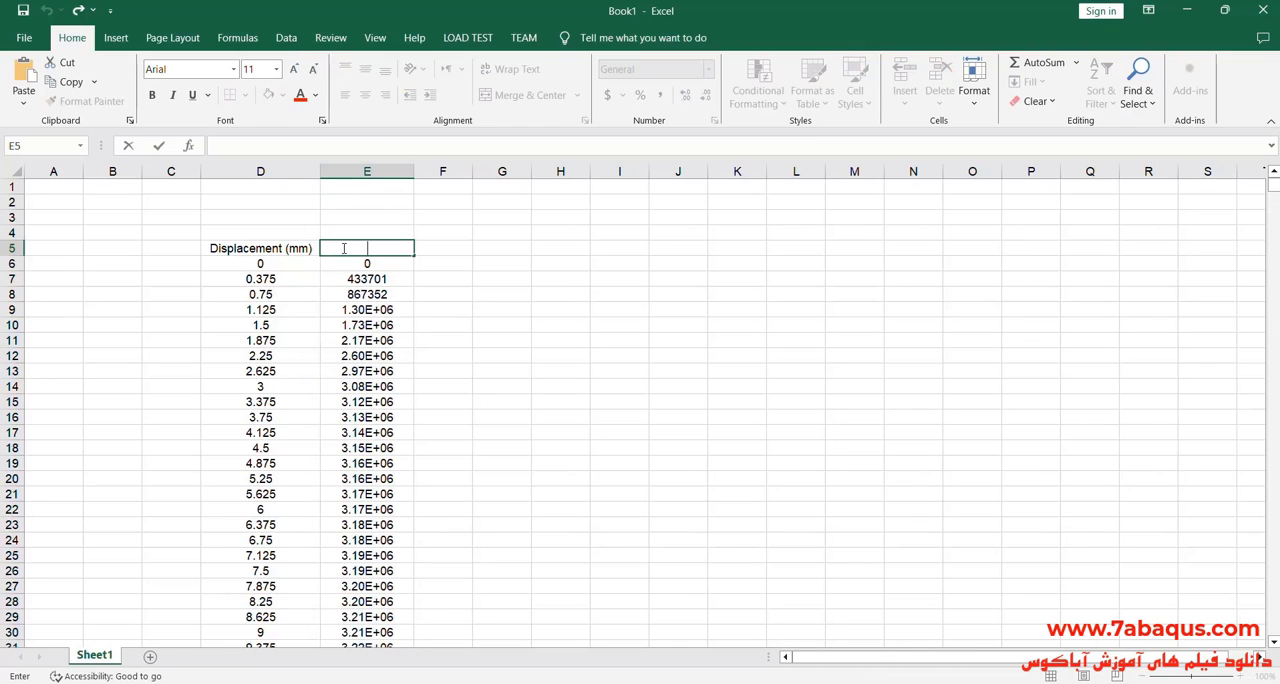
{"action": "type", "text": "Force (N)"}
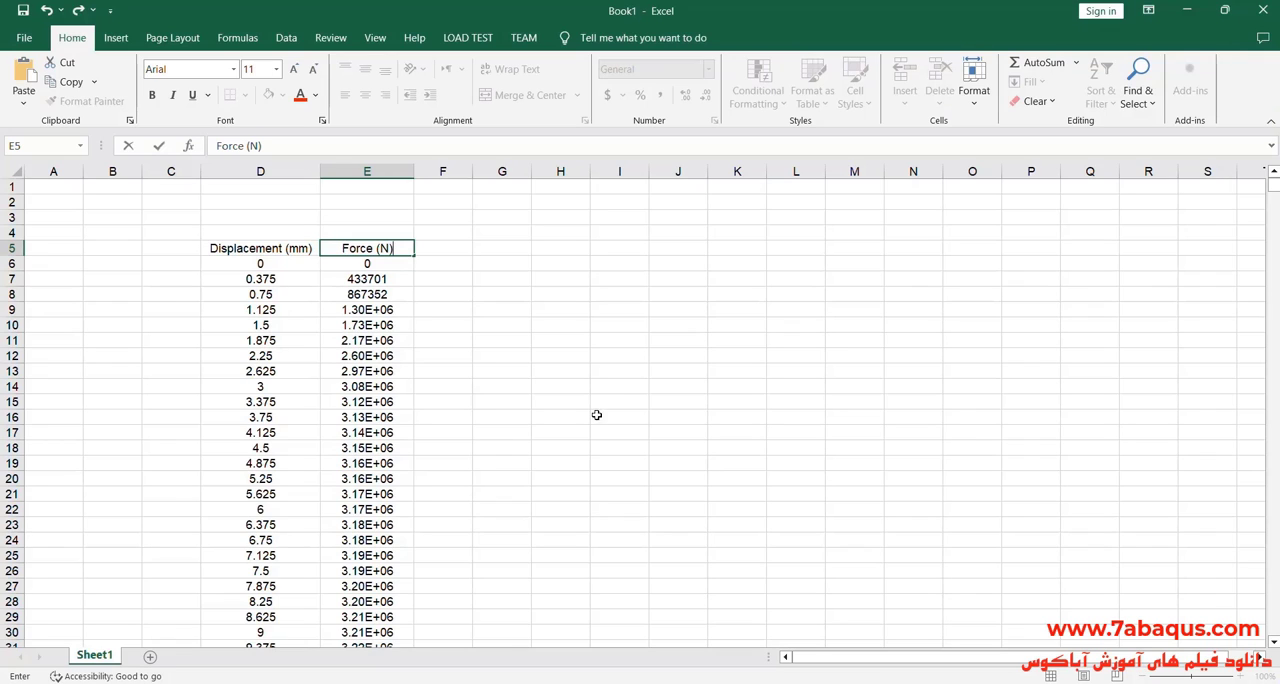
{"action": "left_click", "coordinate": [563, 398]}
Step: Fill the Displacement (mm) heading cell with yellow and the Force (N) heading cell with light blue
{"action": "left_click", "coordinate": [270, 252]}
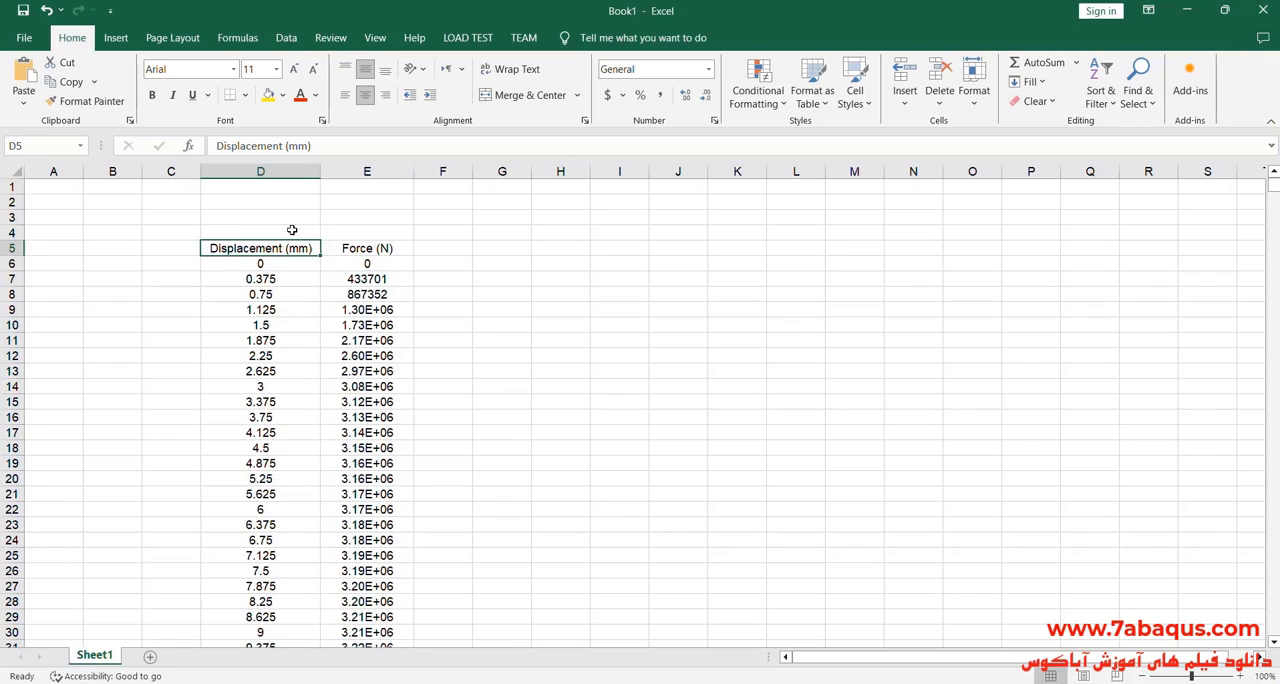
{"action": "left_click", "coordinate": [267, 94]}
{"action": "left_click", "coordinate": [360, 252]}
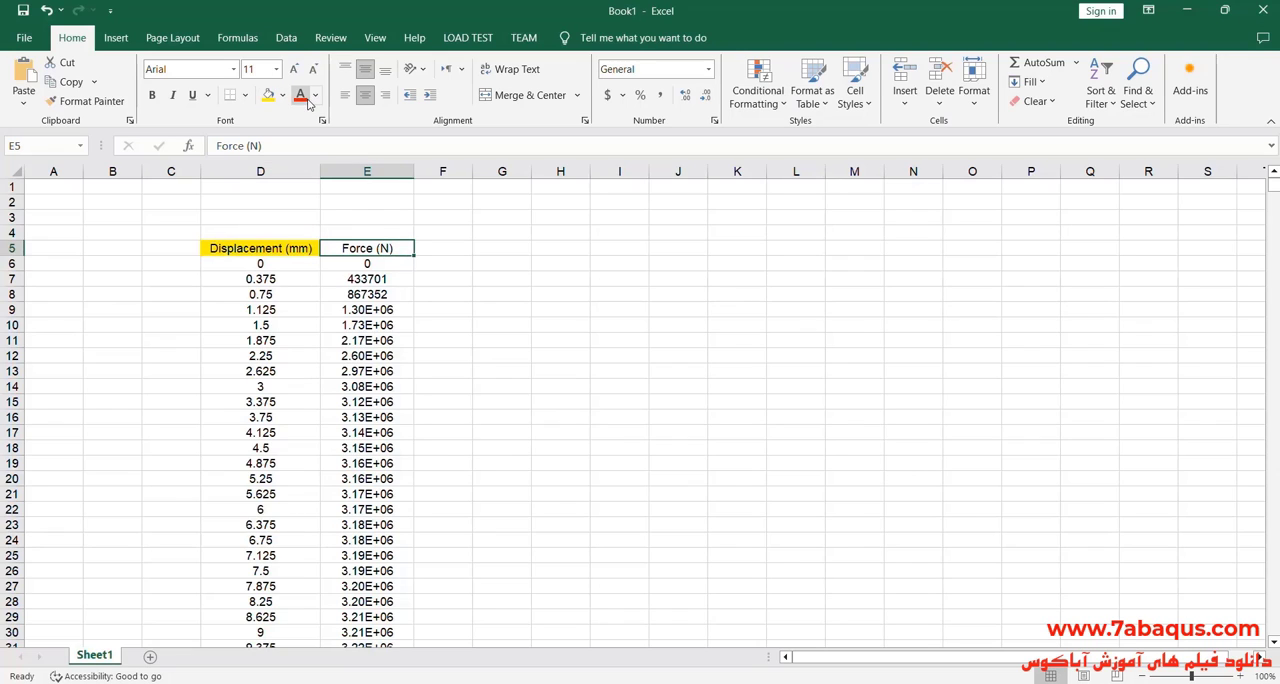
{"action": "left_click", "coordinate": [283, 95]}
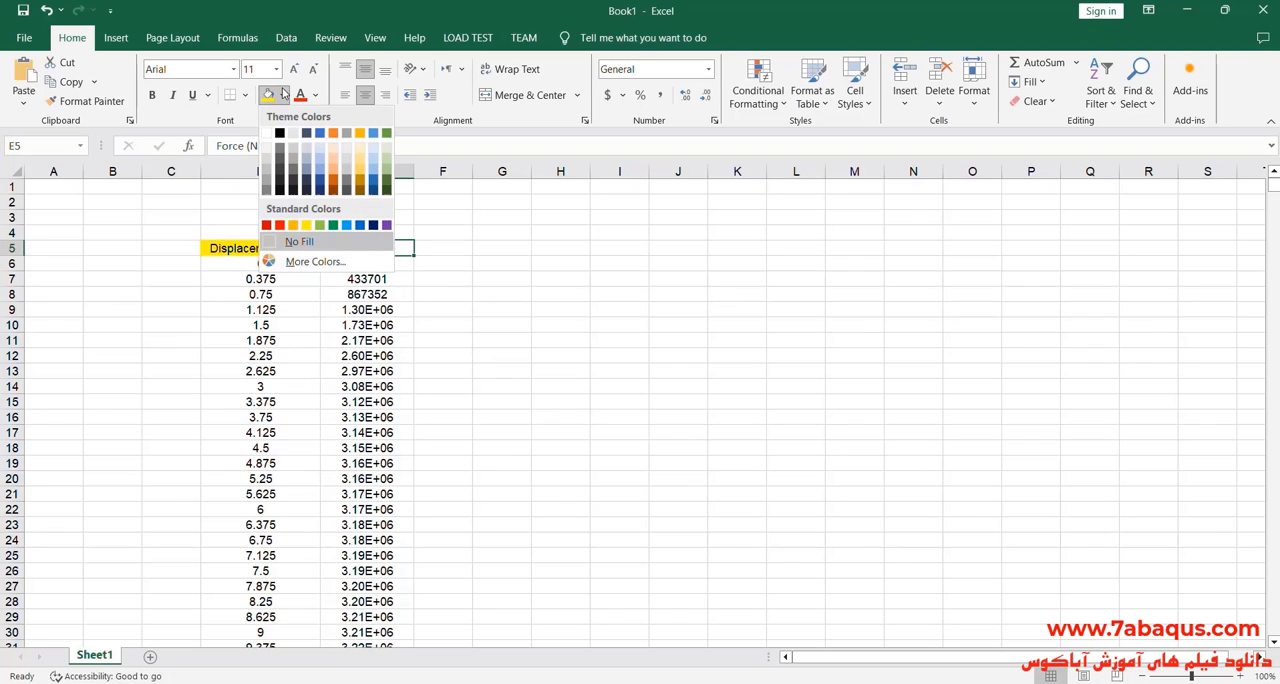
{"action": "left_click", "coordinate": [346, 224]}
{"action": "left_click", "coordinate": [440, 309]}
Step: Plot the displacement and force columns as a scatter chart with lines and turn off the reverse order of its horizontal axis values
{"action": "left_click", "coordinate": [281, 172]}
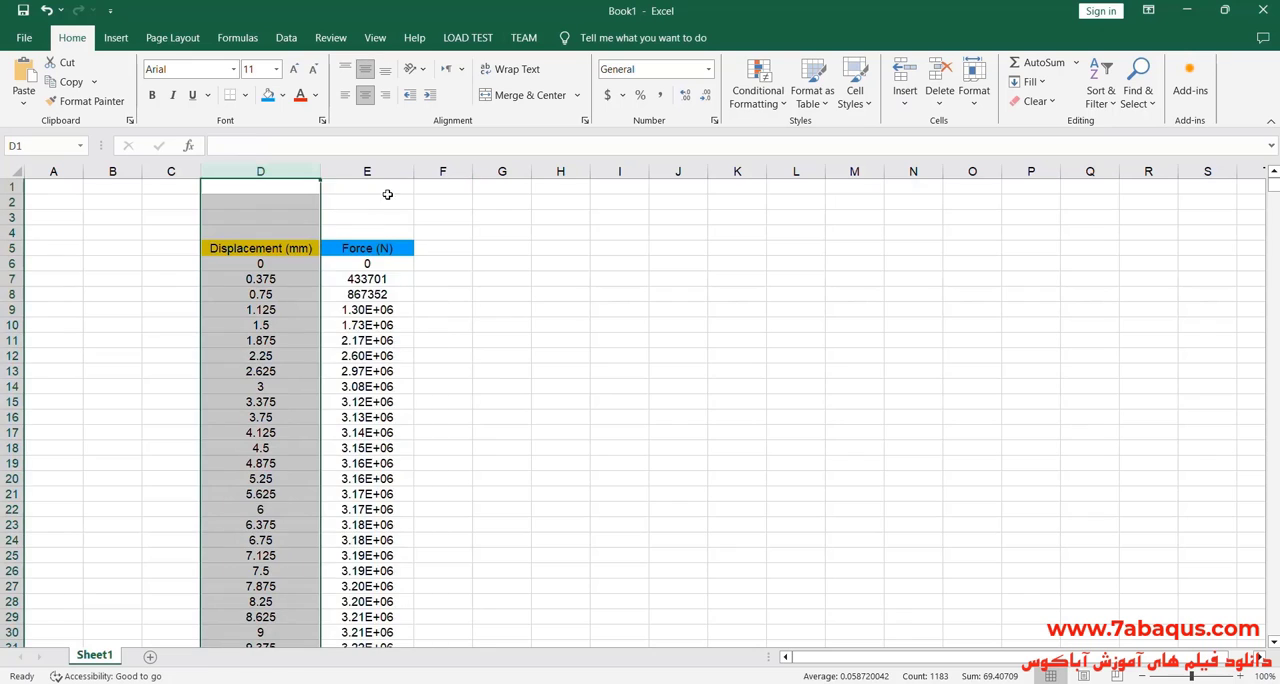
{"action": "left_click", "coordinate": [366, 172], "text": "ctrl"}
{"action": "left_click", "coordinate": [117, 38]}
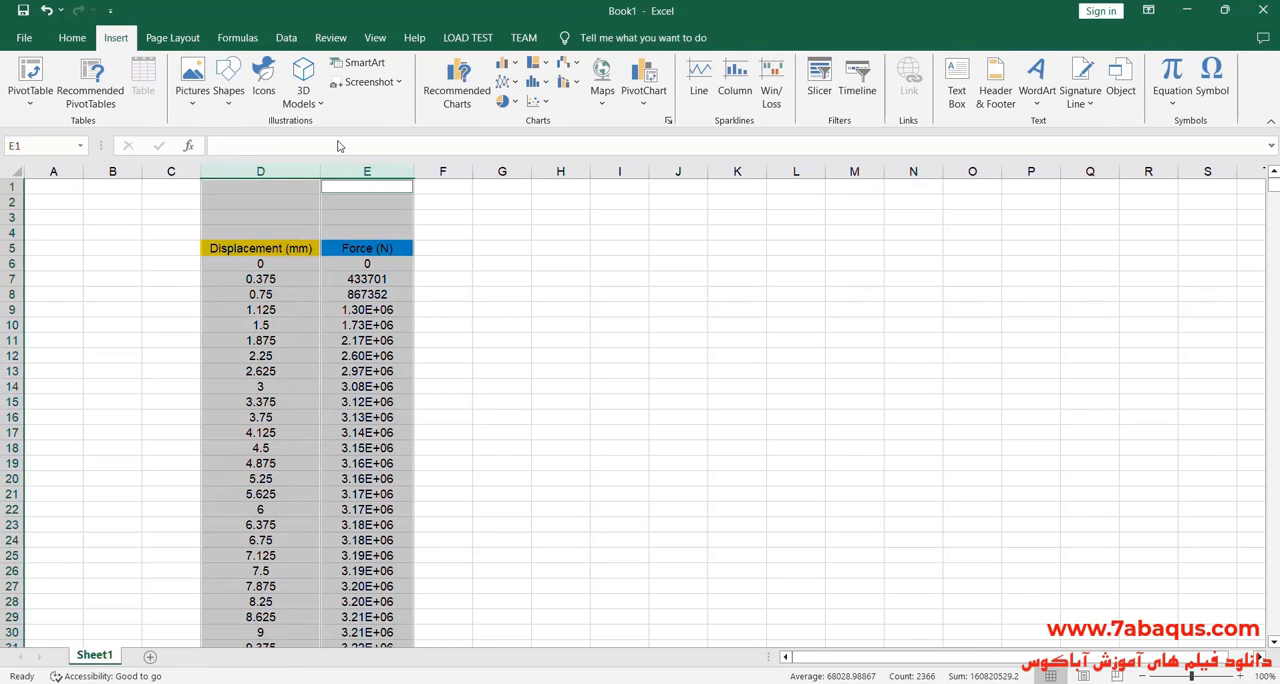
{"action": "left_click", "coordinate": [535, 101]}
{"action": "left_click", "coordinate": [596, 203]}
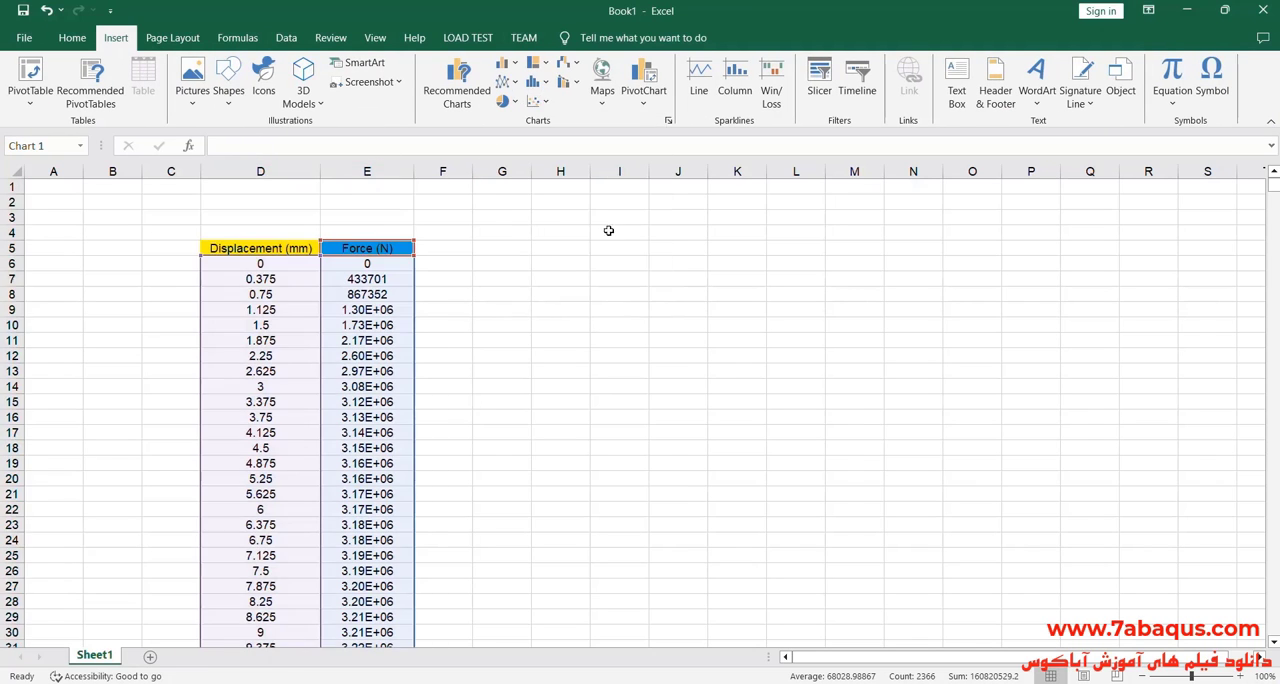
{"action": "double_click", "coordinate": [772, 440]}
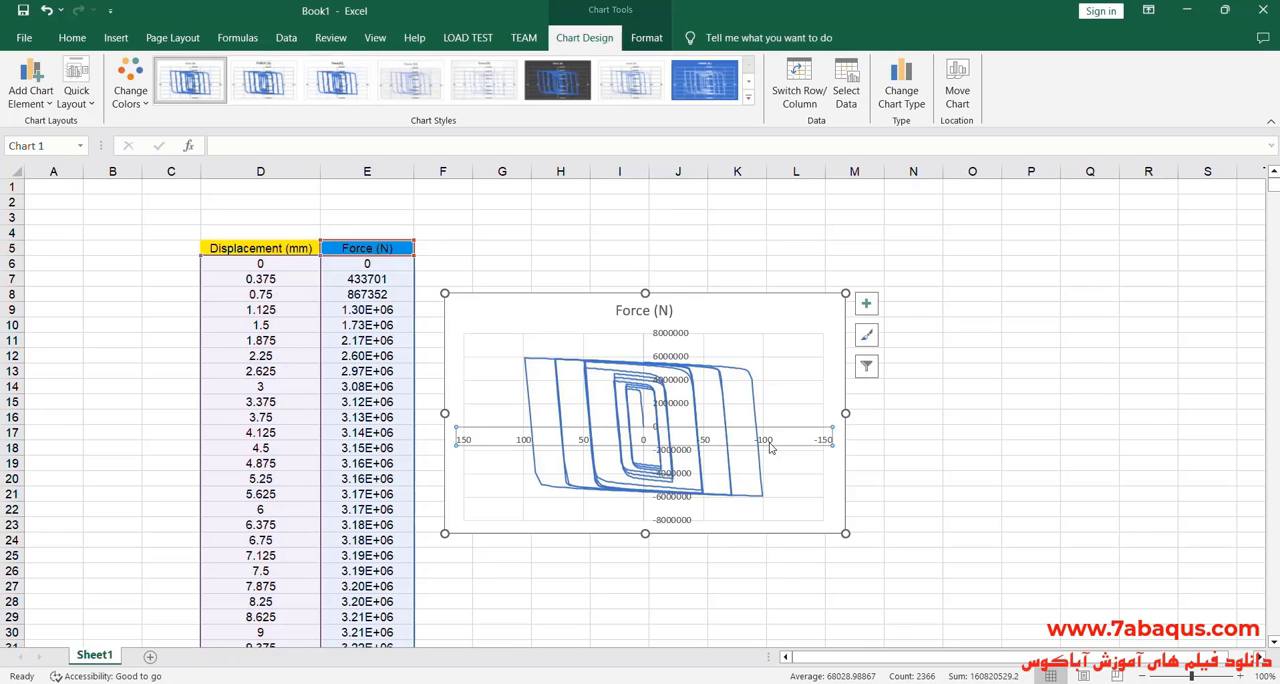
{"action": "left_click", "coordinate": [1095, 569]}
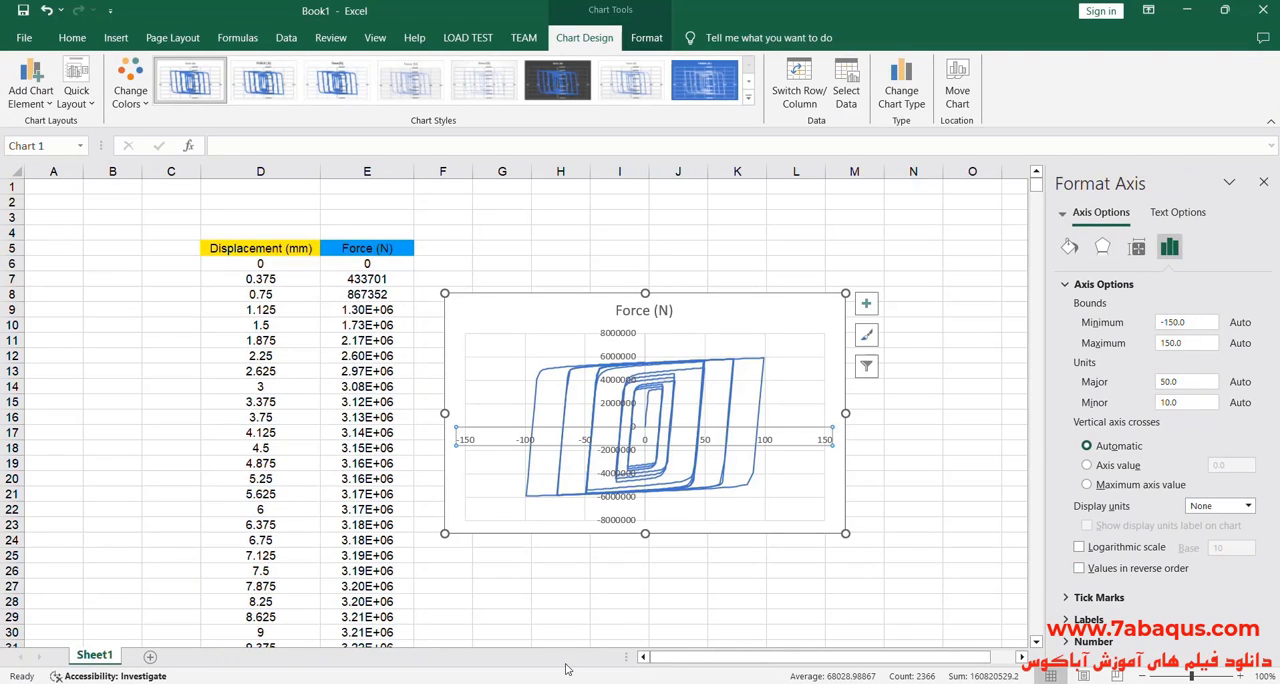
Step: Consult the paper's Fig. 7a for the displacement range and set the chart's horizontal axis bounds to -150 and 125
{"action": "key", "text": "alt+Tab"}
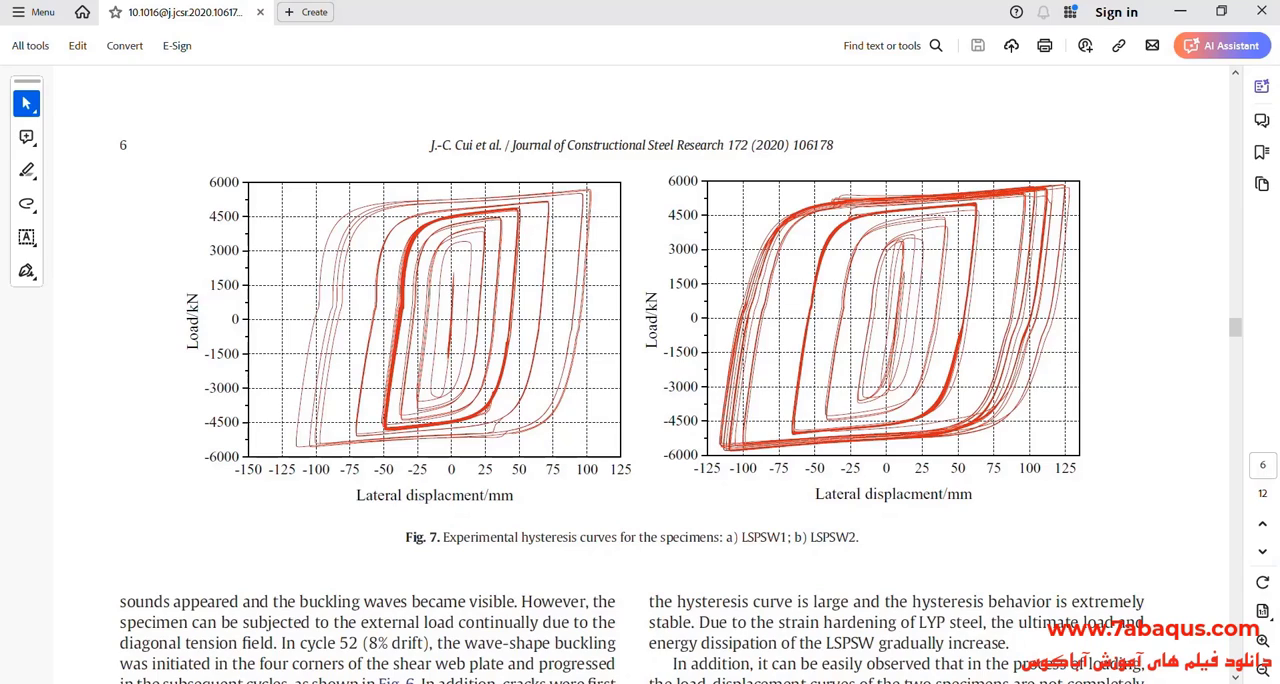
{"action": "key", "text": "alt+Tab"}
{"action": "double_click", "coordinate": [1175, 323]}
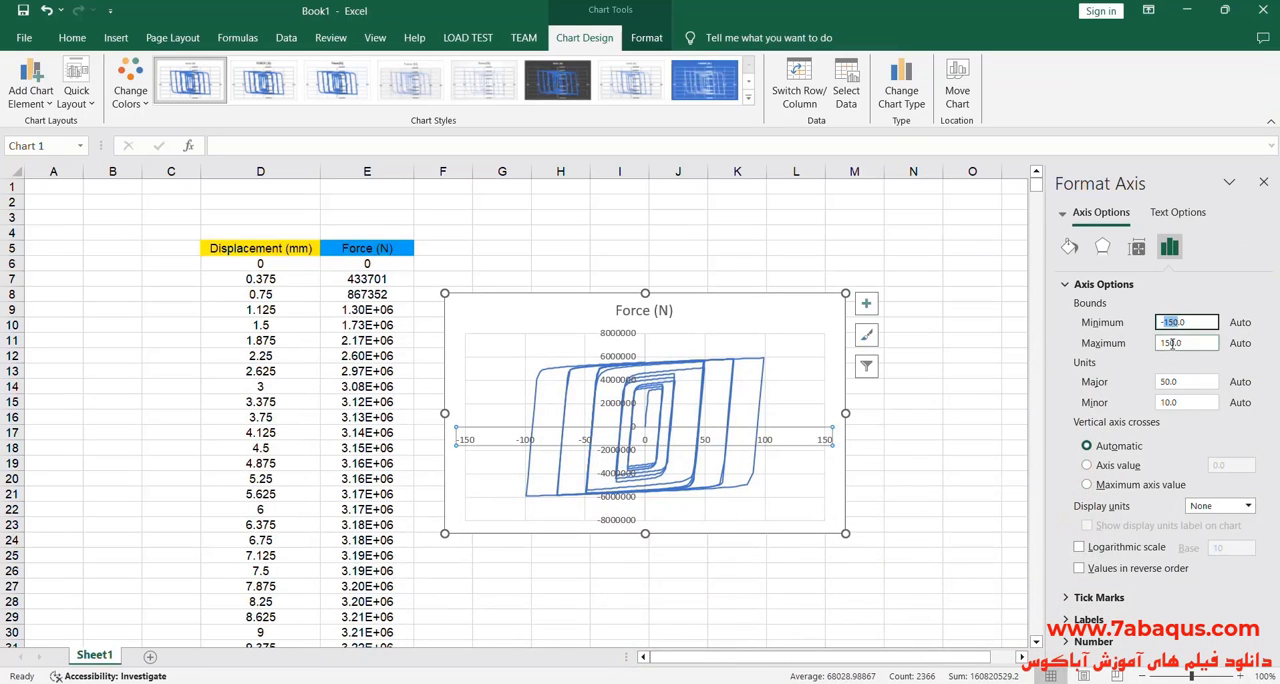
{"action": "double_click", "coordinate": [1172, 343]}
{"action": "type", "text": "12"}
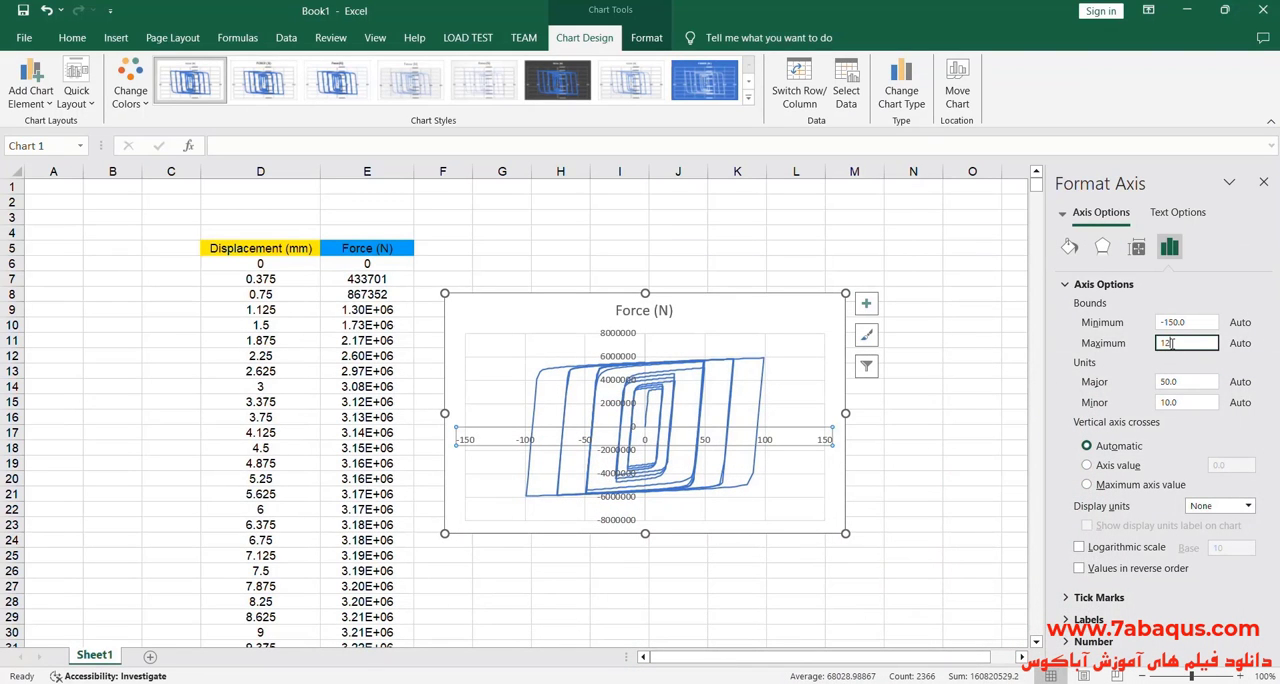
{"action": "type", "text": "5"}
{"action": "left_click", "coordinate": [1187, 323]}
{"action": "double_click", "coordinate": [1186, 323]}
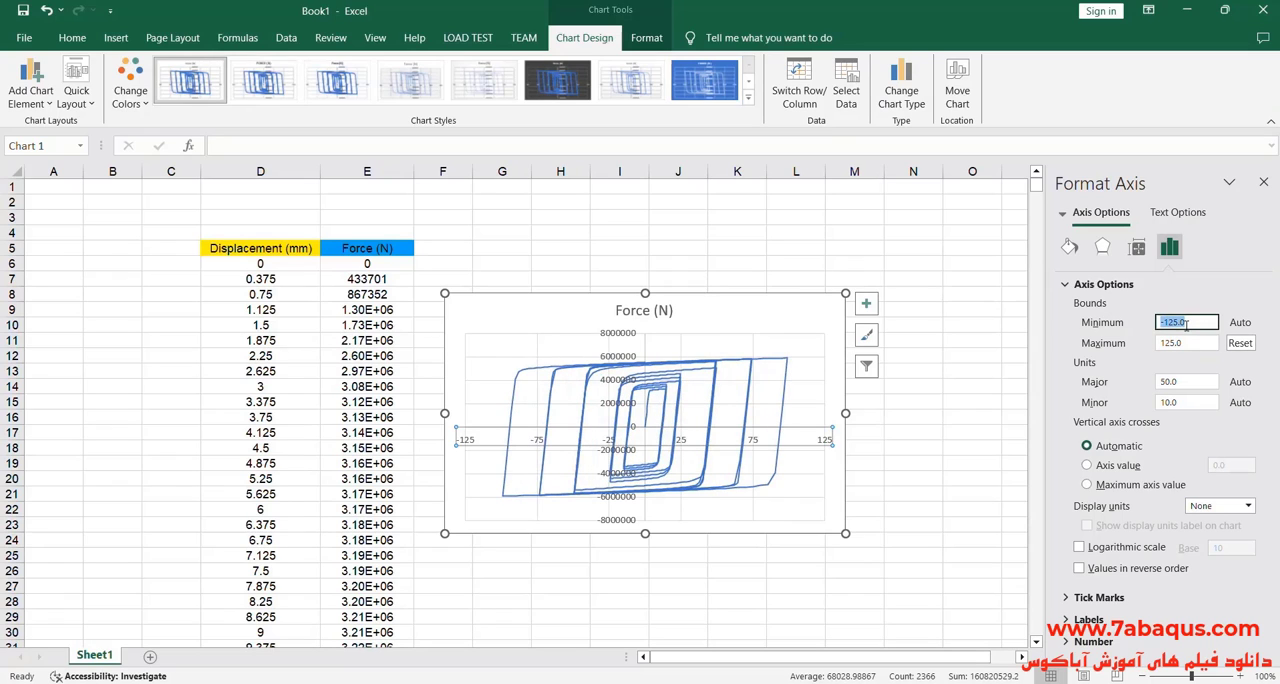
{"action": "type", "text": "-"}
{"action": "left_click", "coordinate": [818, 334]}
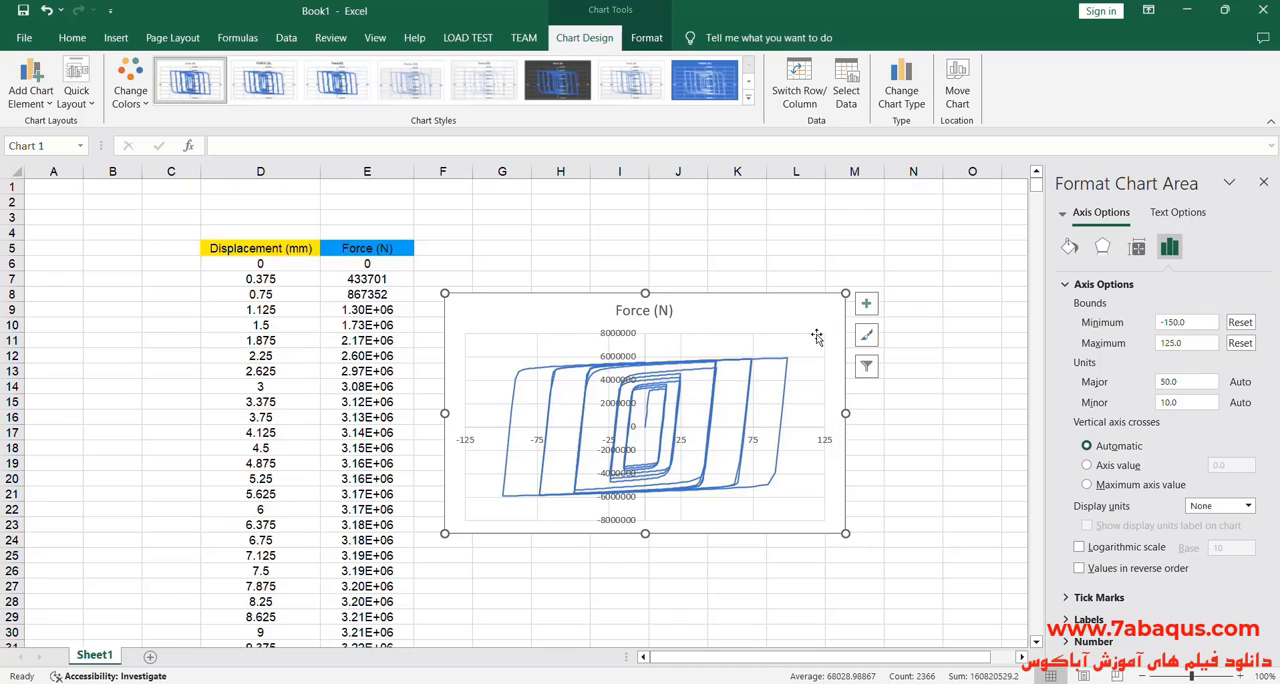
Step: Remove the chart title and set the vertical axis bounds to a minimum of -6.0E6 and a maximum of 6.0E6
{"action": "left_click", "coordinate": [866, 304]}
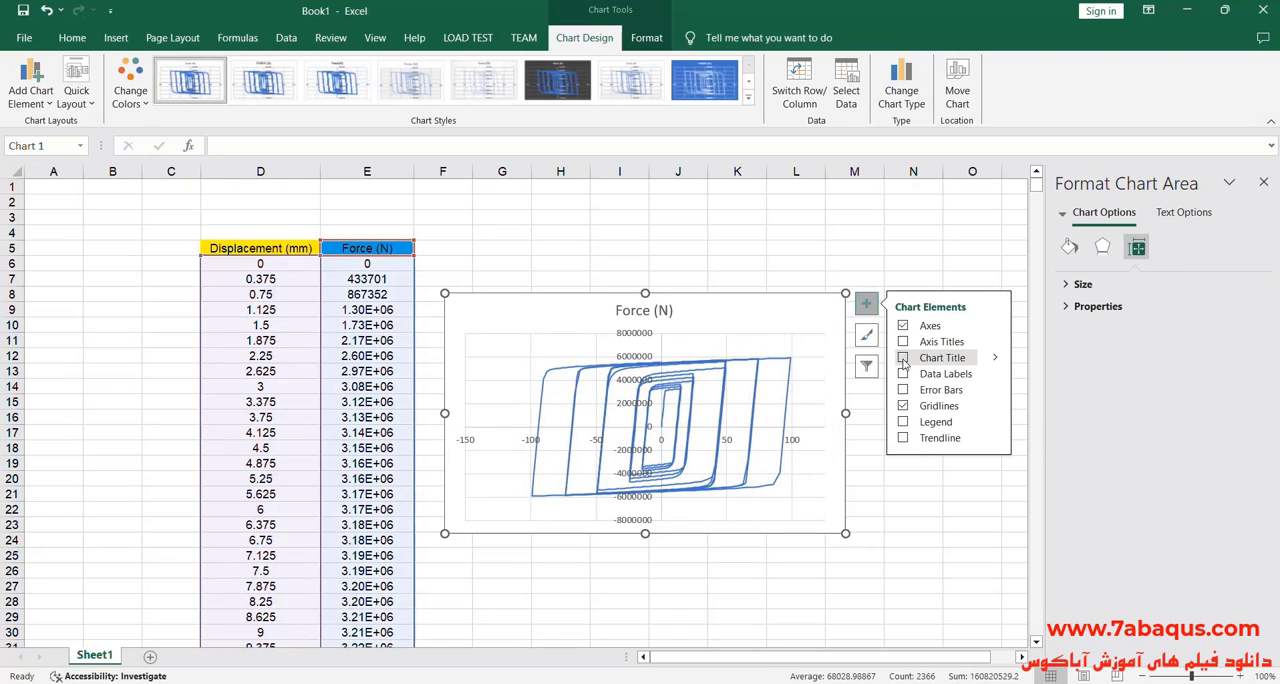
{"action": "left_click", "coordinate": [866, 304]}
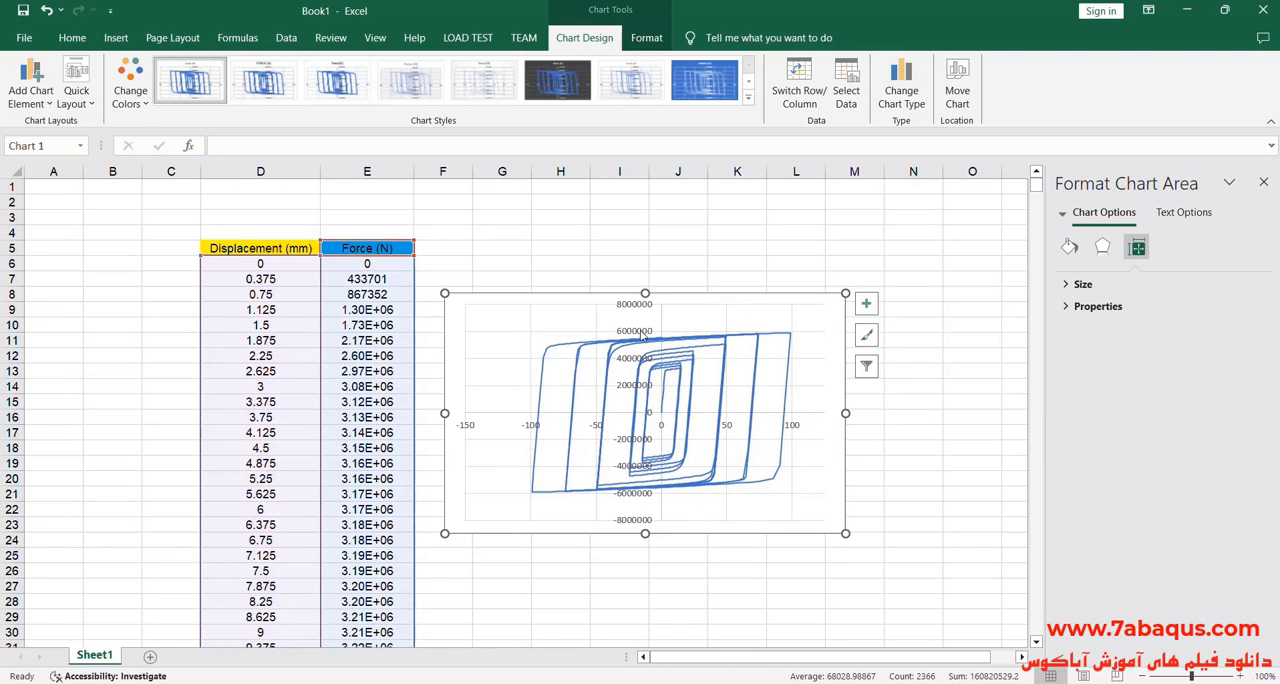
{"action": "left_click", "coordinate": [643, 338]}
{"action": "left_click", "coordinate": [1169, 247]}
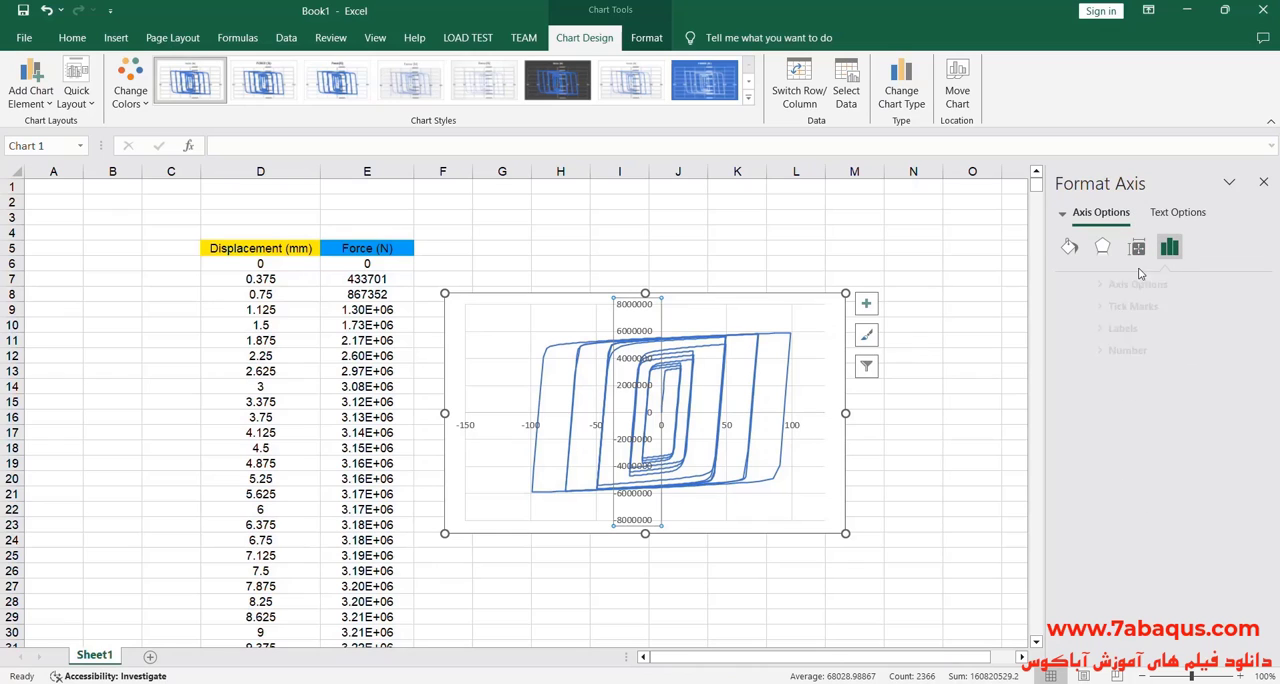
{"action": "left_click", "coordinate": [1090, 284]}
{"action": "left_click", "coordinate": [1166, 322]}
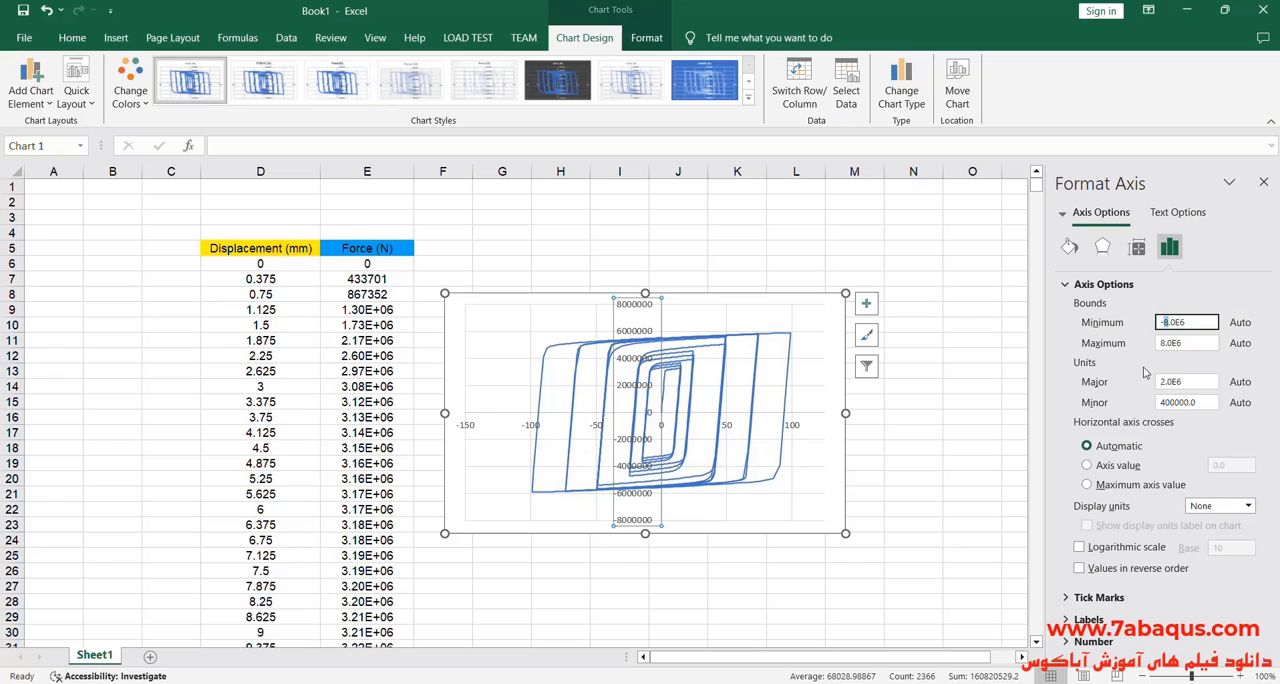
{"action": "key", "text": "Delete"}
{"action": "type", "text": "6"}
{"action": "left_click", "coordinate": [1166, 345]}
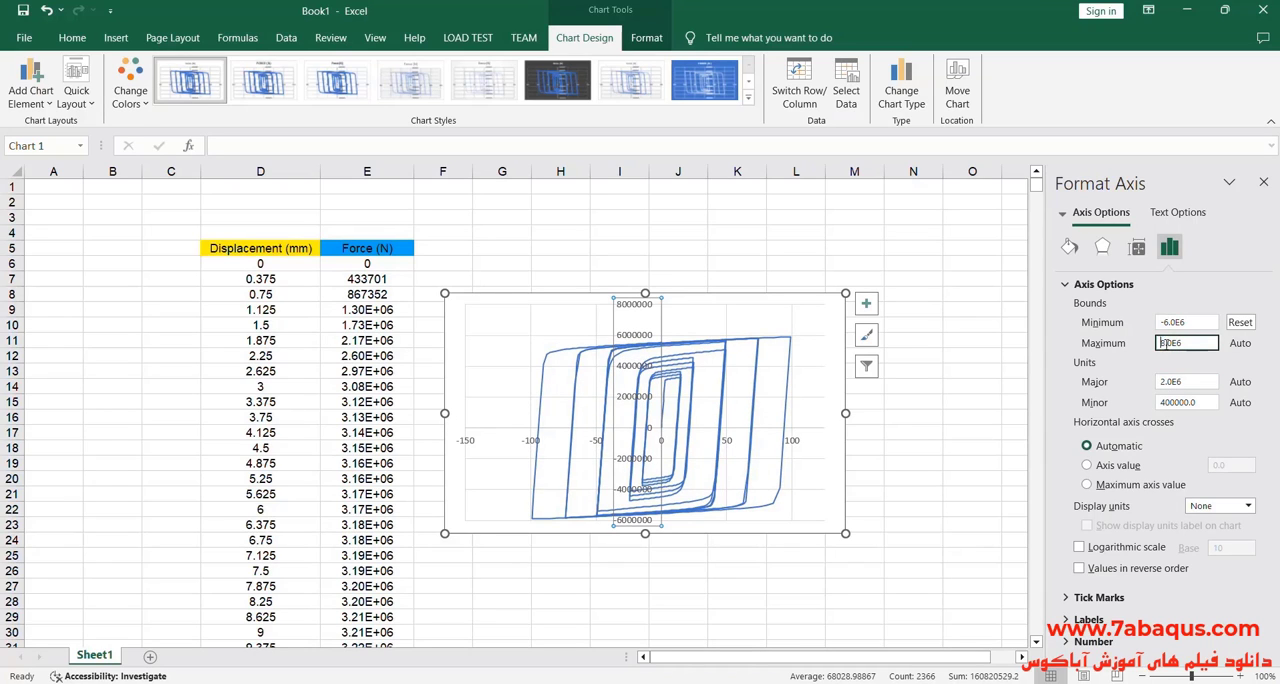
{"action": "type", "text": "6"}
{"action": "left_click", "coordinate": [1194, 323]}
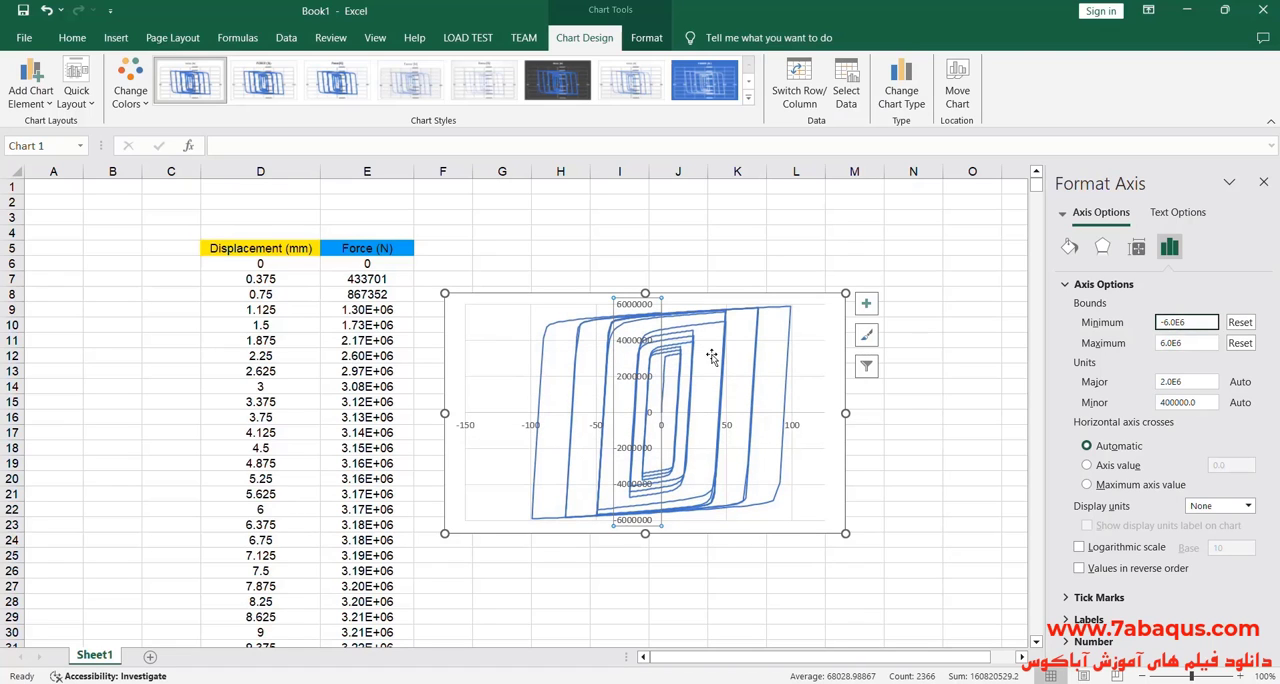
Step: Move the chart up slightly and format the force series as a bright blue solid line 2.5 pt wide
{"action": "left_click_drag", "start_coordinate": [466, 326], "coordinate": [469, 294]}
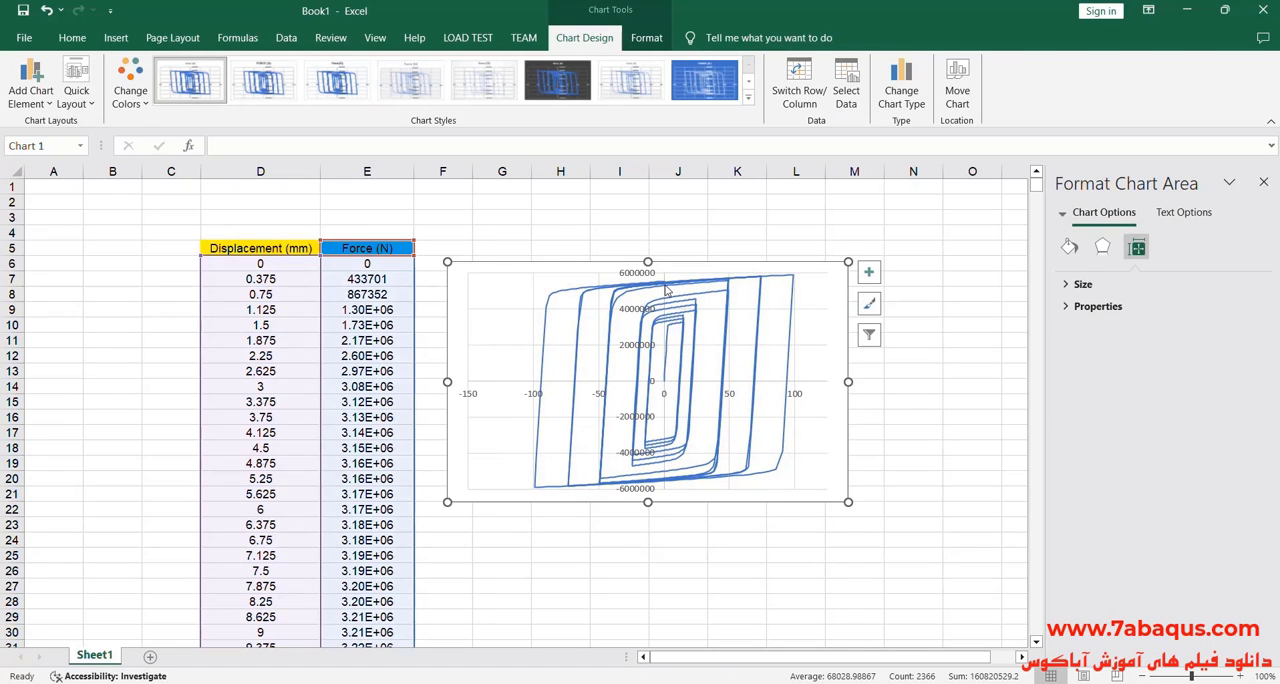
{"action": "left_click", "coordinate": [667, 290]}
{"action": "left_click", "coordinate": [1069, 247]}
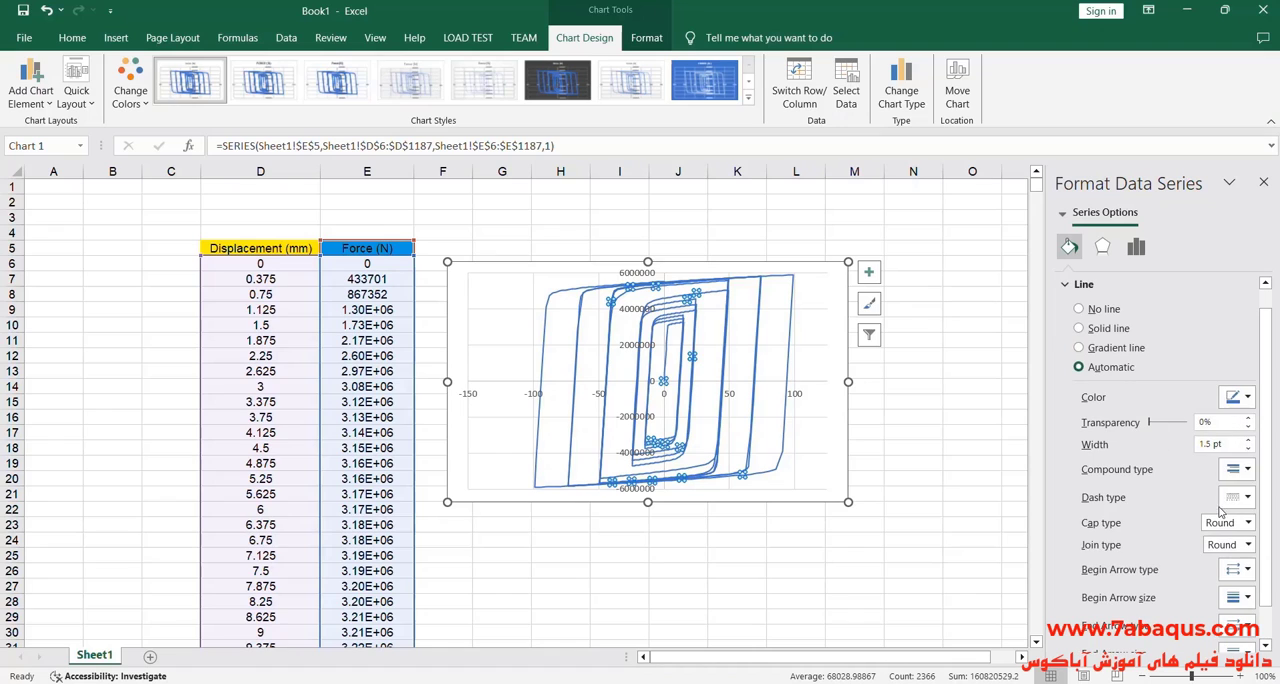
{"action": "left_click", "coordinate": [1248, 440]}
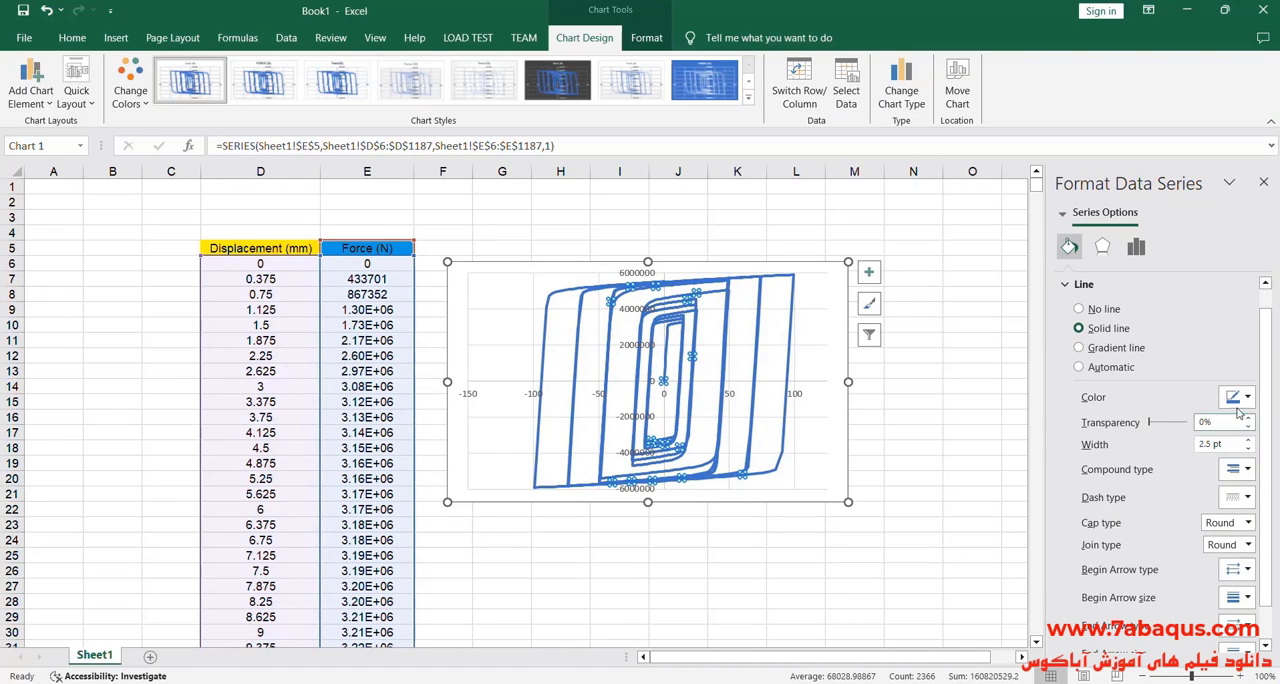
{"action": "left_click", "coordinate": [1247, 398]}
{"action": "left_click", "coordinate": [1192, 543]}
{"action": "left_click", "coordinate": [193, 281]}
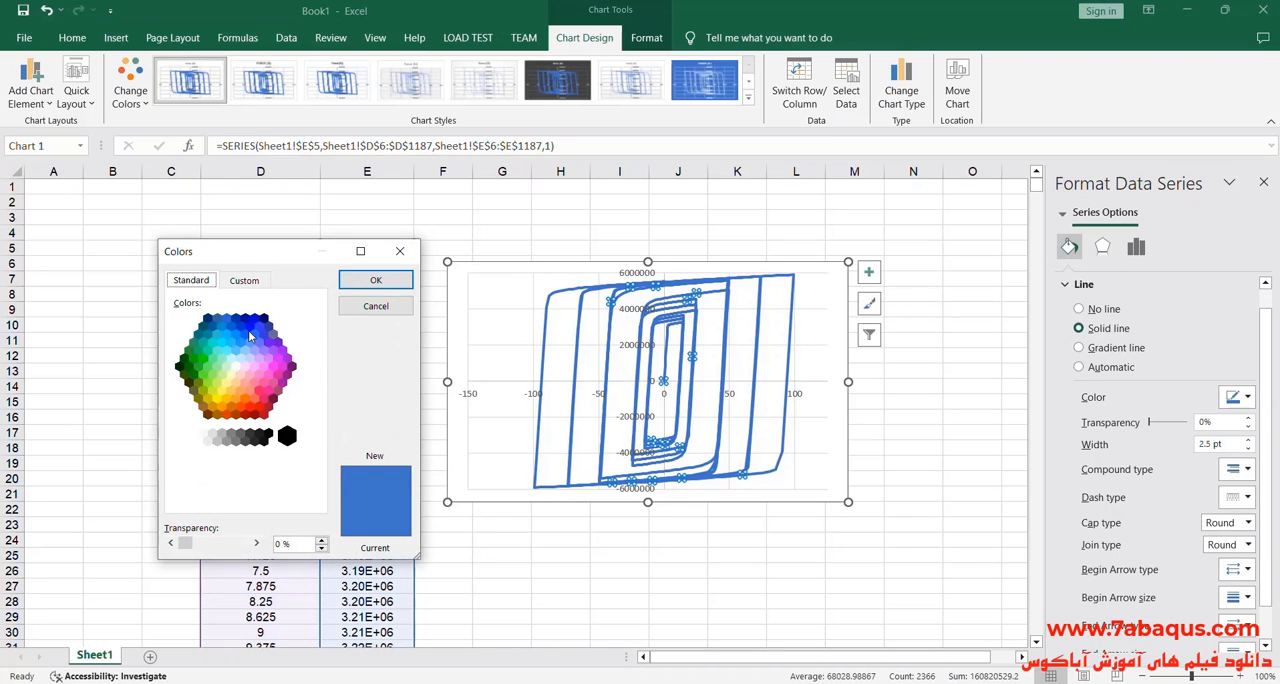
{"action": "left_click", "coordinate": [250, 336]}
{"action": "left_click", "coordinate": [376, 281]}
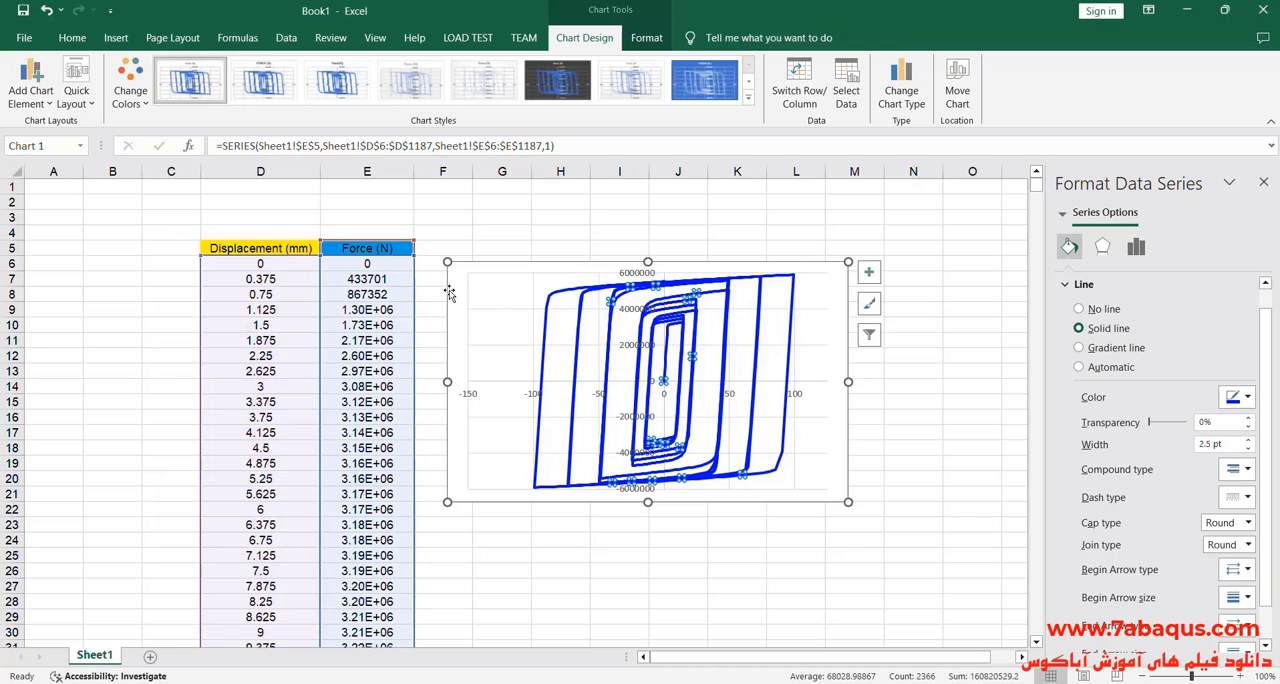
Step: Move the chart up to about row 4 and enlarge it to span roughly columns F to N
{"action": "left_click_drag", "start_coordinate": [449, 292], "coordinate": [447, 264]}
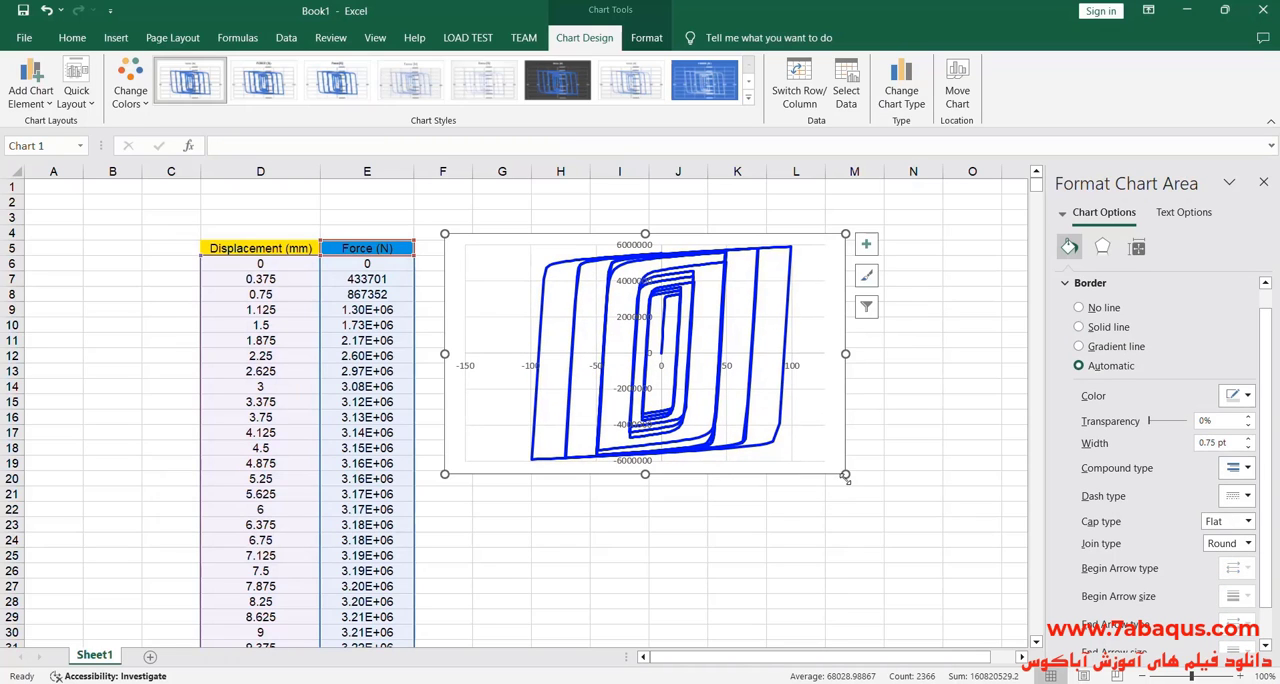
{"action": "left_click_drag", "start_coordinate": [845, 478], "coordinate": [924, 537]}
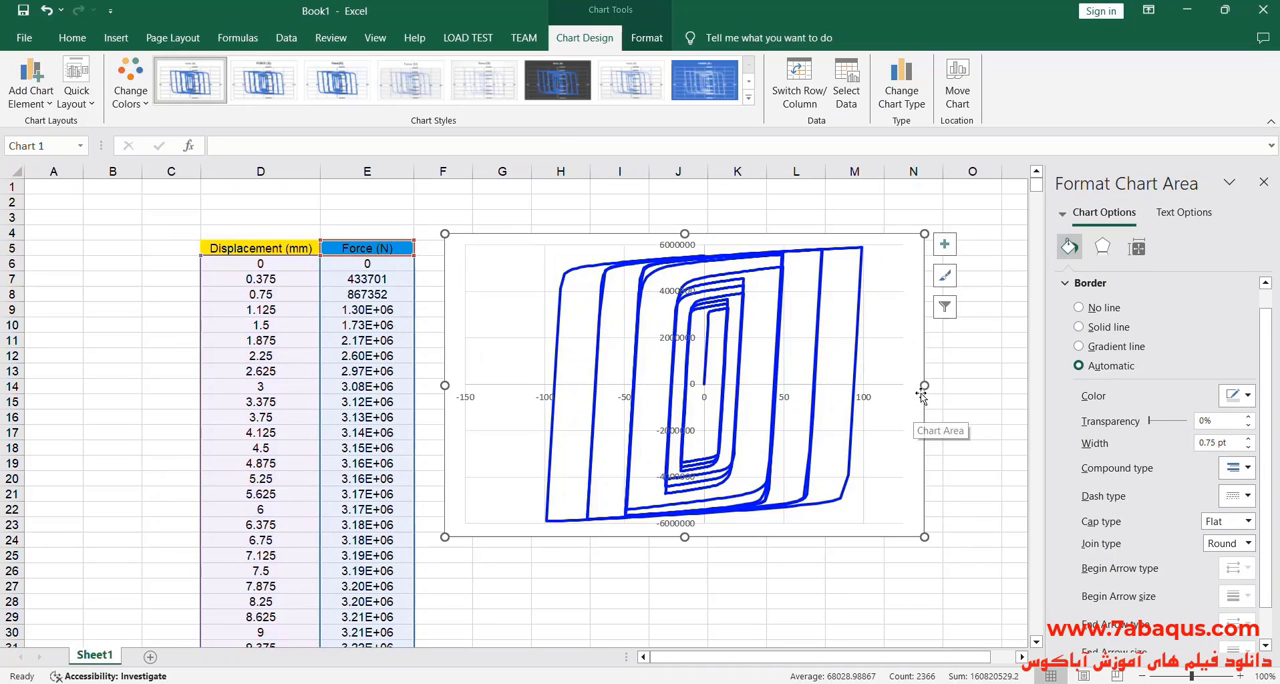
{"action": "left_click_drag", "start_coordinate": [921, 397], "coordinate": [935, 397]}
Step: Set the horizontal axis major unit to 25 and close the formatting options
{"action": "left_click", "coordinate": [886, 400]}
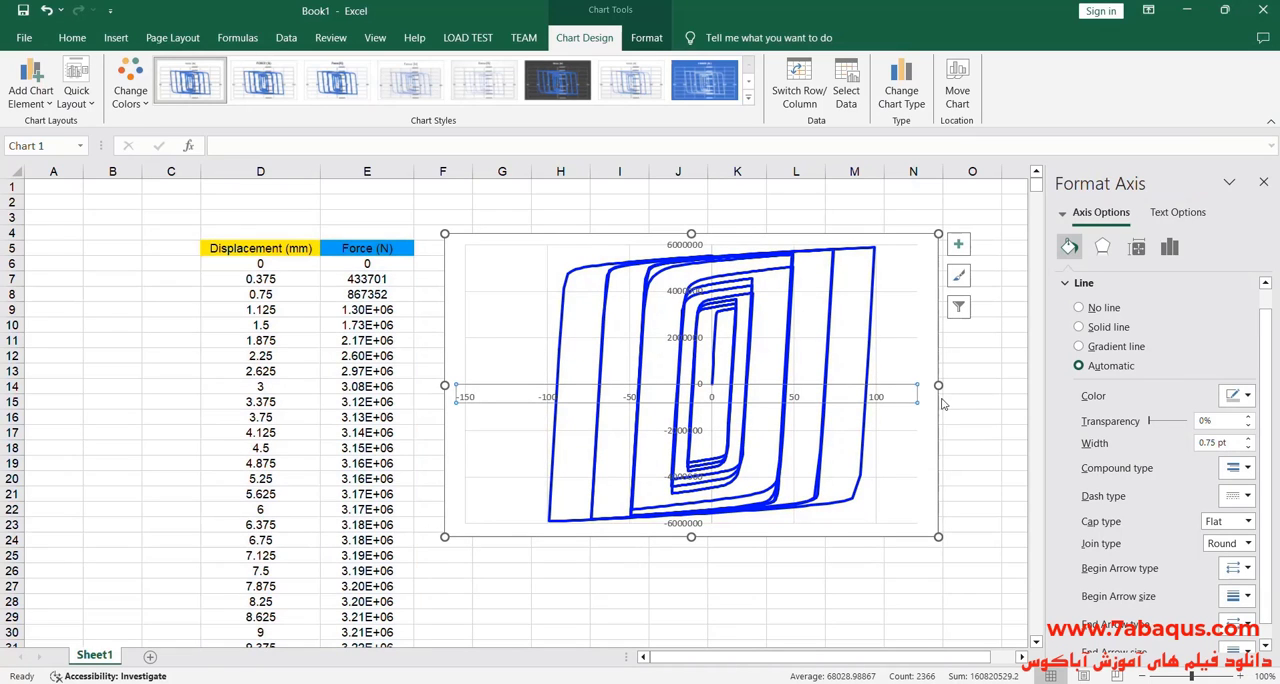
{"action": "left_click", "coordinate": [1169, 247]}
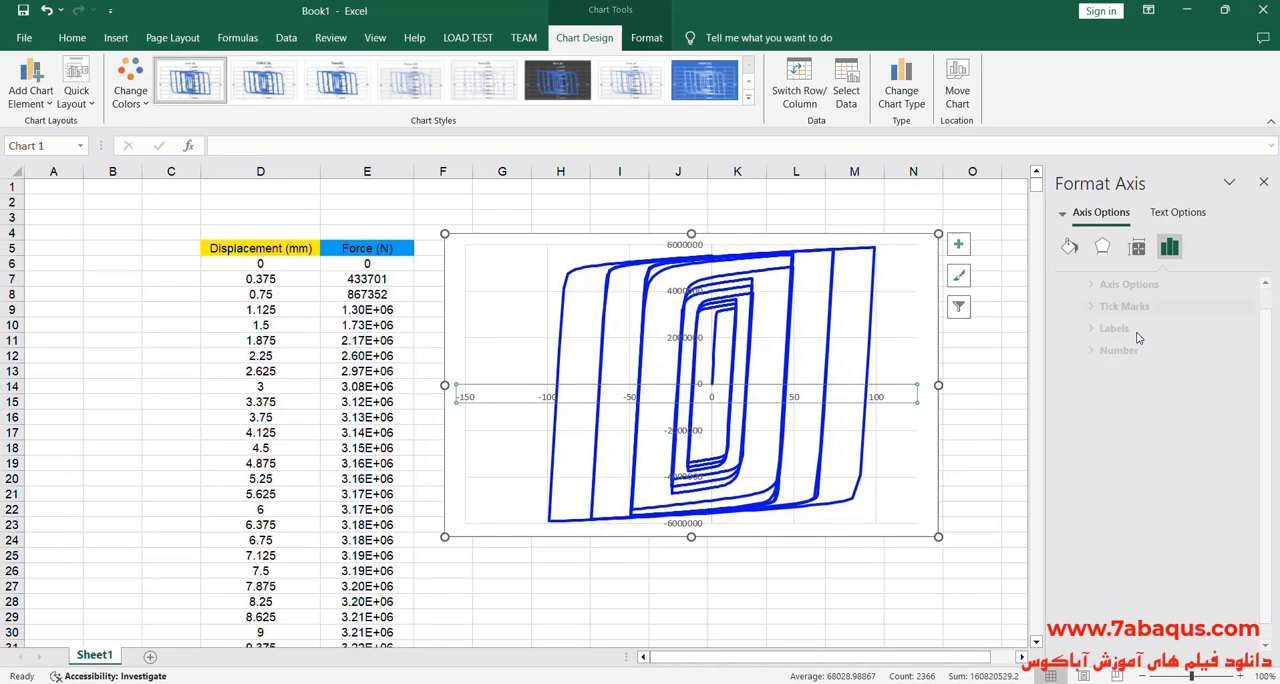
{"action": "left_click", "coordinate": [1100, 284]}
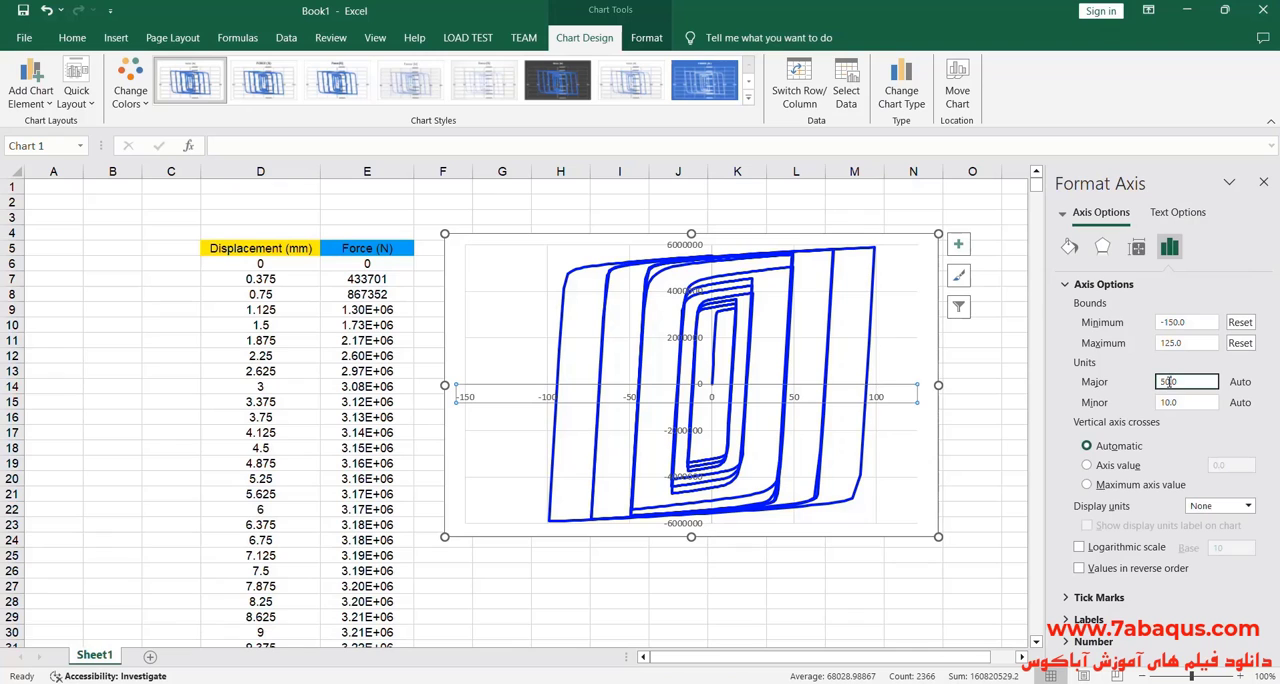
{"action": "double_click", "coordinate": [1166, 381]}
{"action": "type", "text": "25"}
{"action": "left_click", "coordinate": [890, 350]}
{"action": "left_click", "coordinate": [995, 418]}
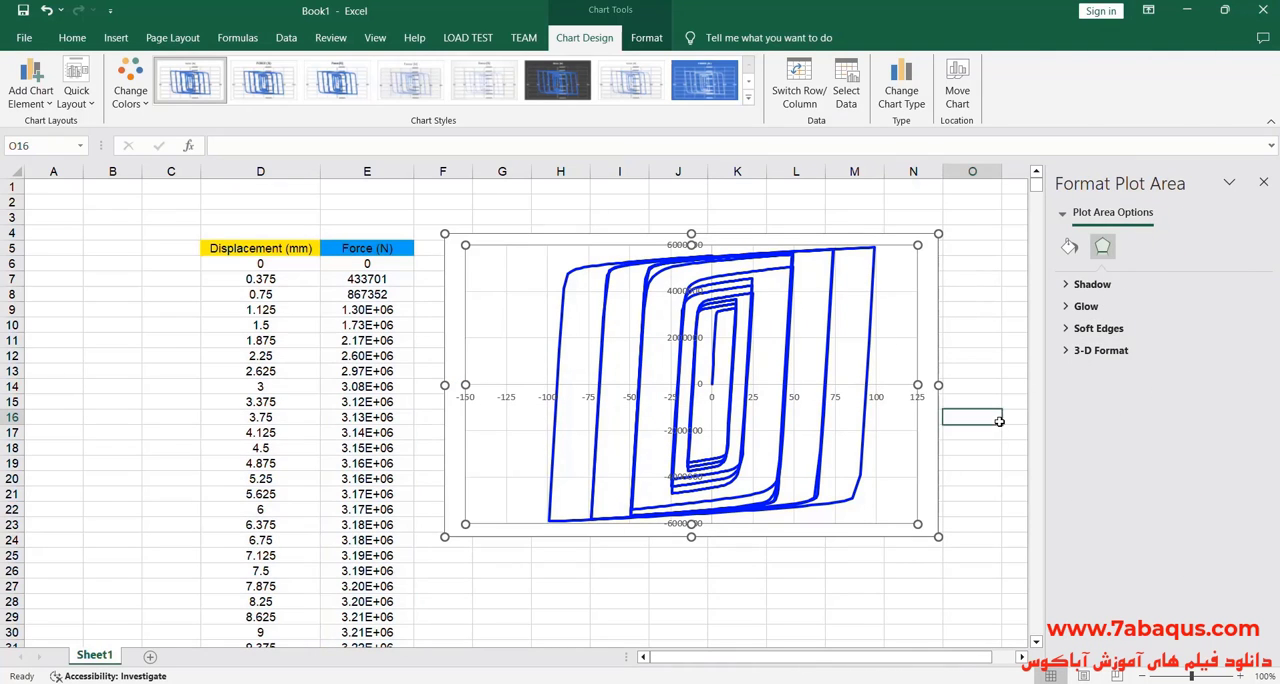
{"action": "left_click", "coordinate": [1263, 182]}
{"action": "left_click", "coordinate": [1030, 340]}
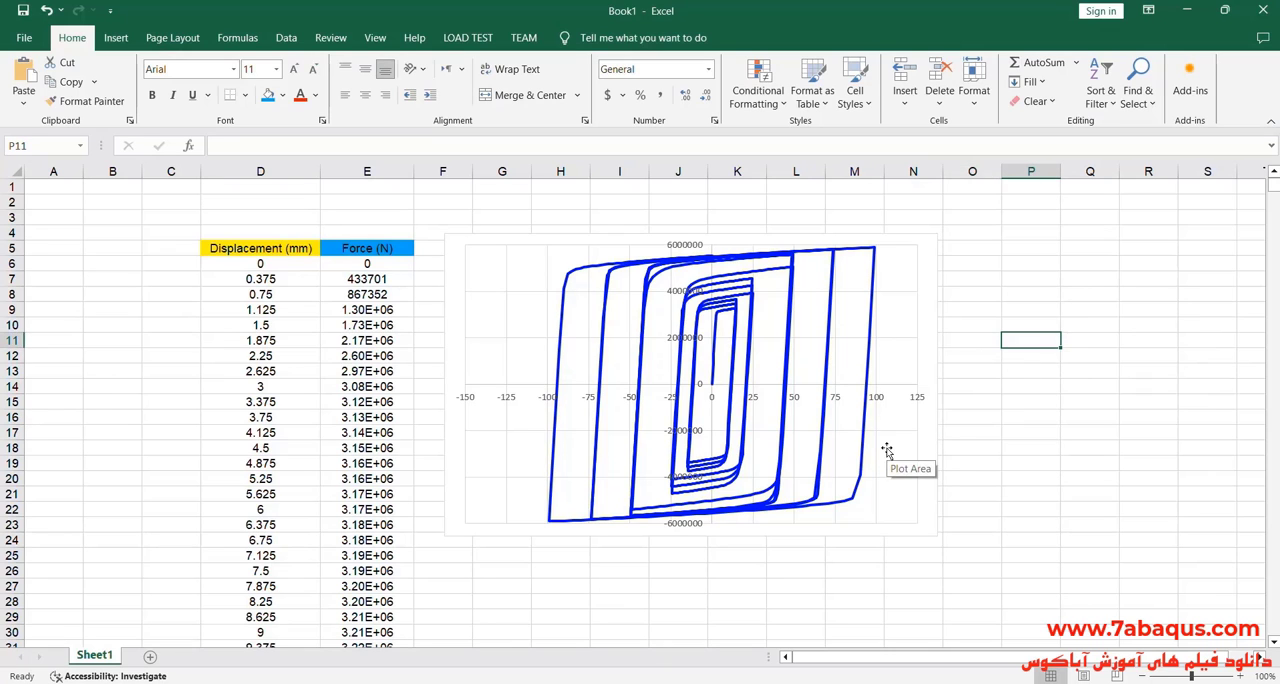
Step: Fill the chart's plot area with the experimental curve picture 2024-09-06_191508.png from the Desktop
{"action": "double_click", "coordinate": [886, 451]}
{"action": "left_click", "coordinate": [1080, 284]}
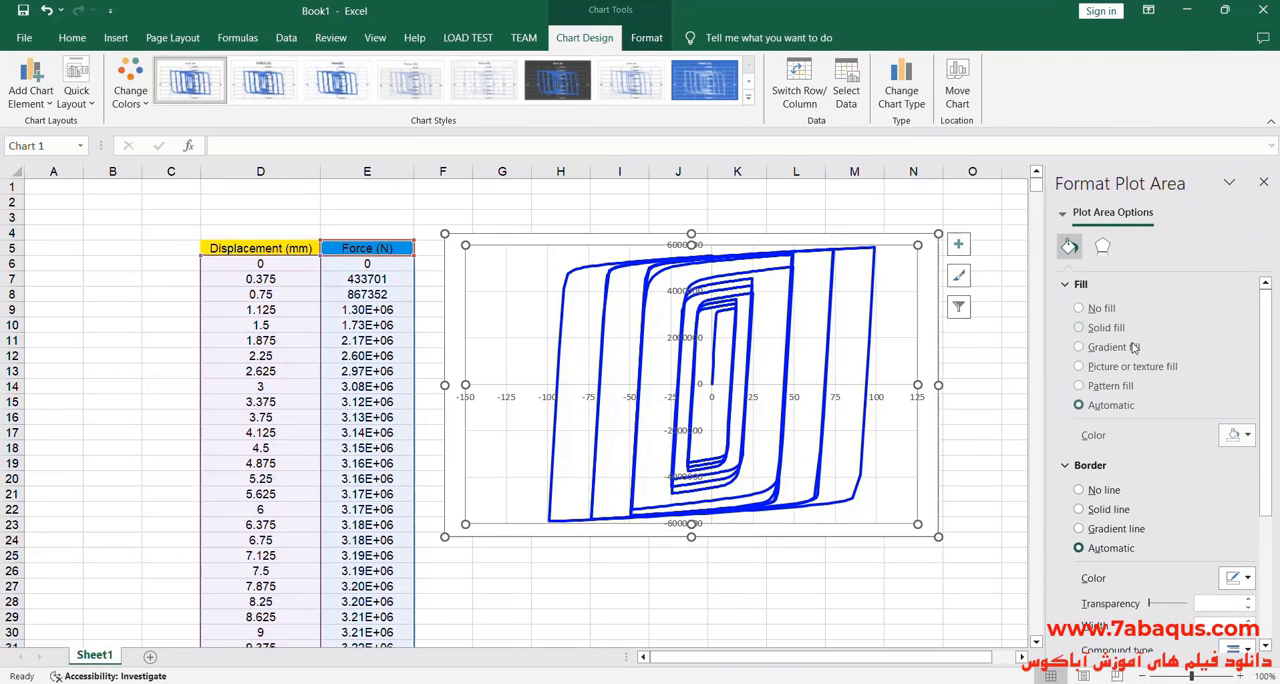
{"action": "left_click", "coordinate": [1078, 367]}
{"action": "left_click", "coordinate": [1112, 452]}
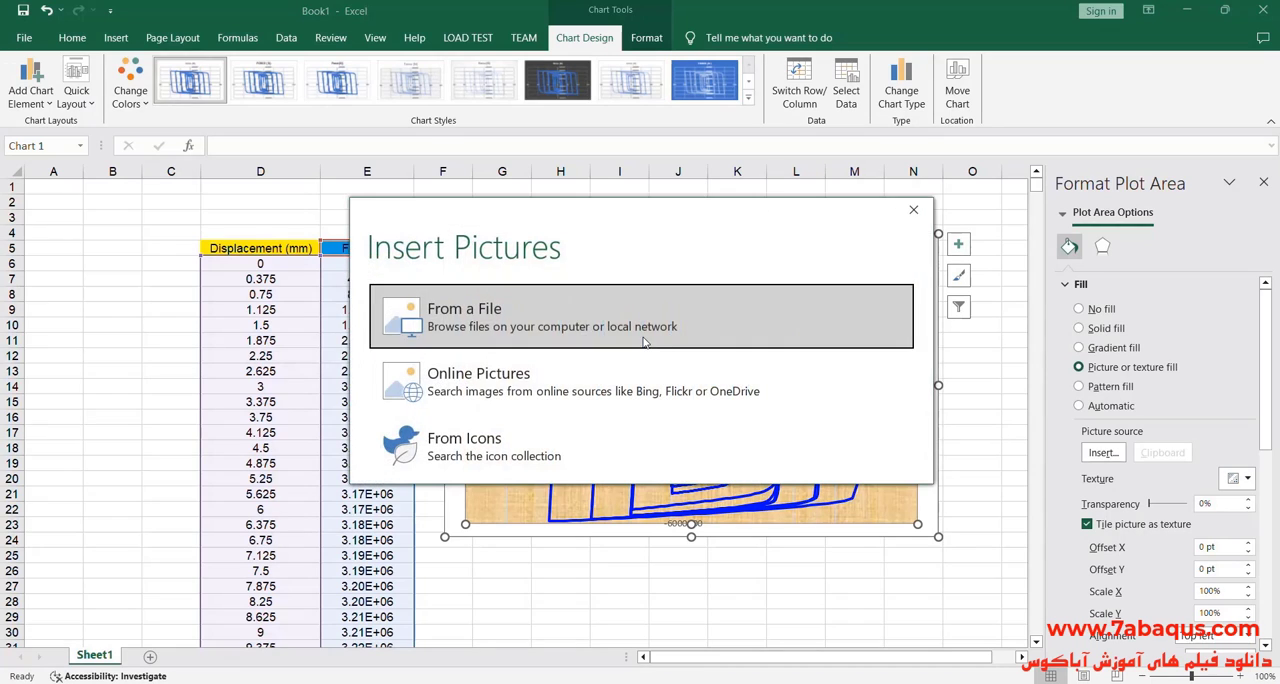
{"action": "left_click", "coordinate": [536, 321]}
{"action": "left_click", "coordinate": [70, 134]}
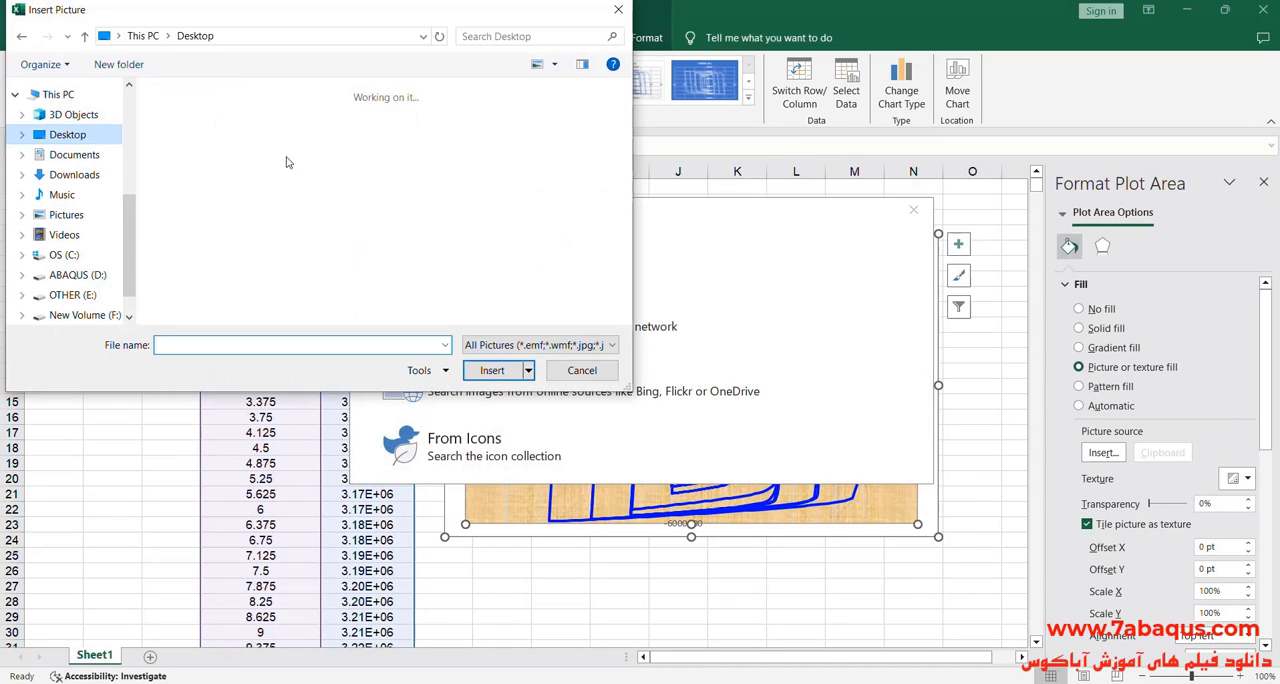
{"action": "left_click_drag", "start_coordinate": [625, 128], "coordinate": [630, 268]}
{"action": "left_click", "coordinate": [310, 290]}
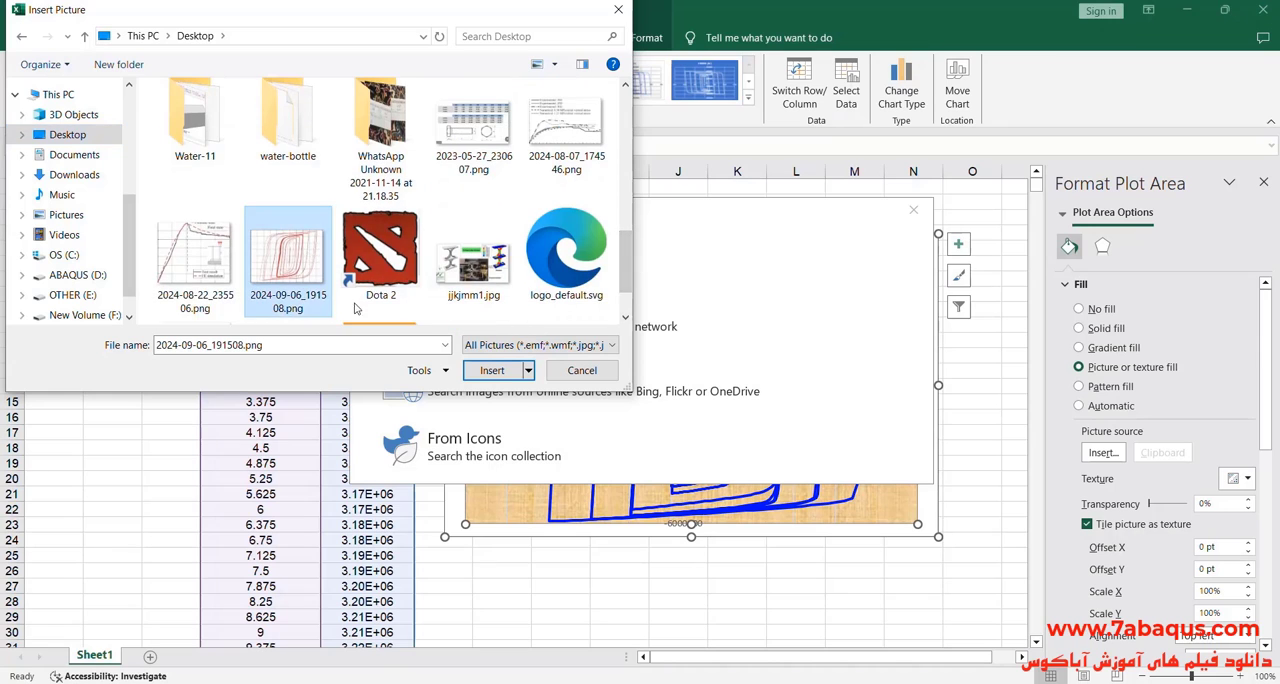
{"action": "left_click", "coordinate": [491, 370]}
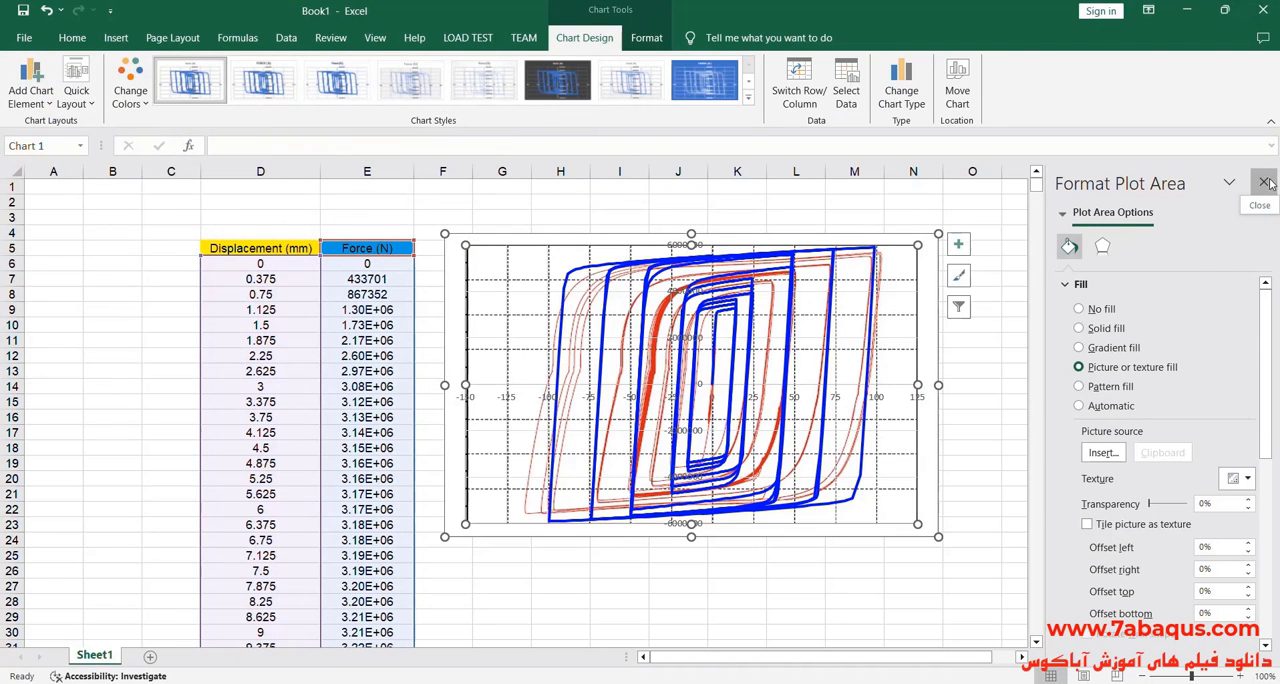
{"action": "left_click", "coordinate": [1263, 182]}
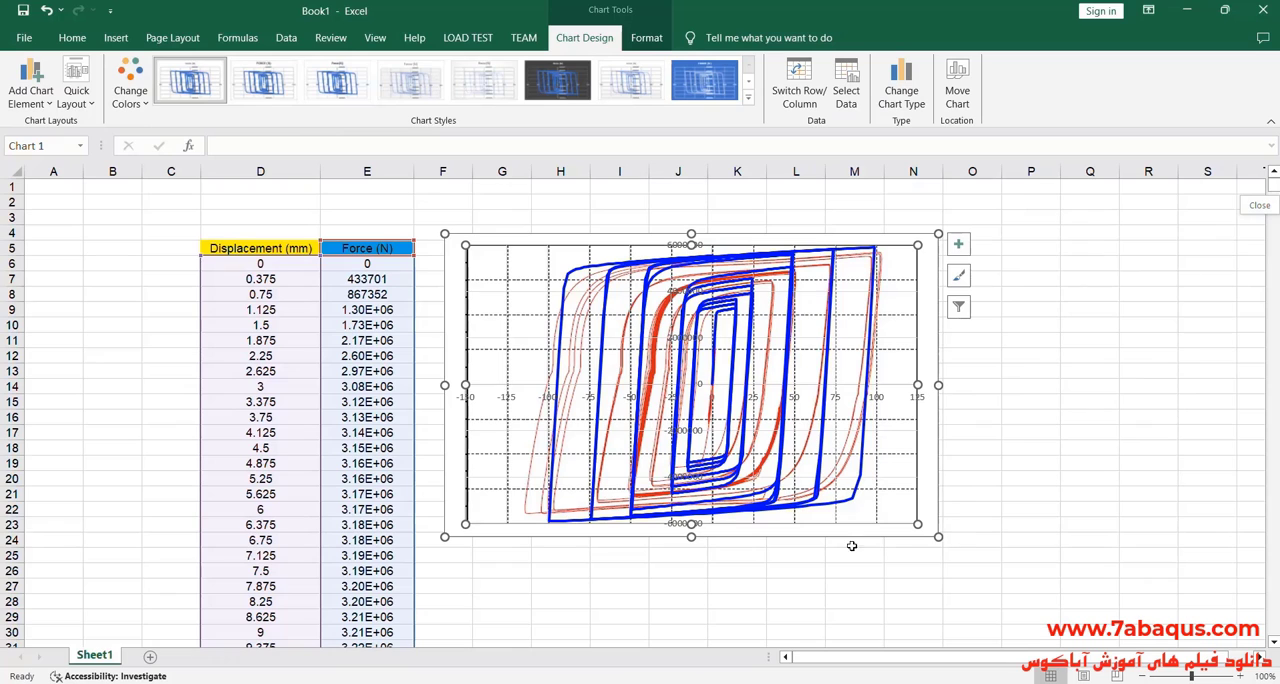
Step: Stretch the chart in height and width and shift it upward so the overlaid simulation and test curves have more room
{"action": "left_click_drag", "start_coordinate": [691, 537], "coordinate": [692, 571]}
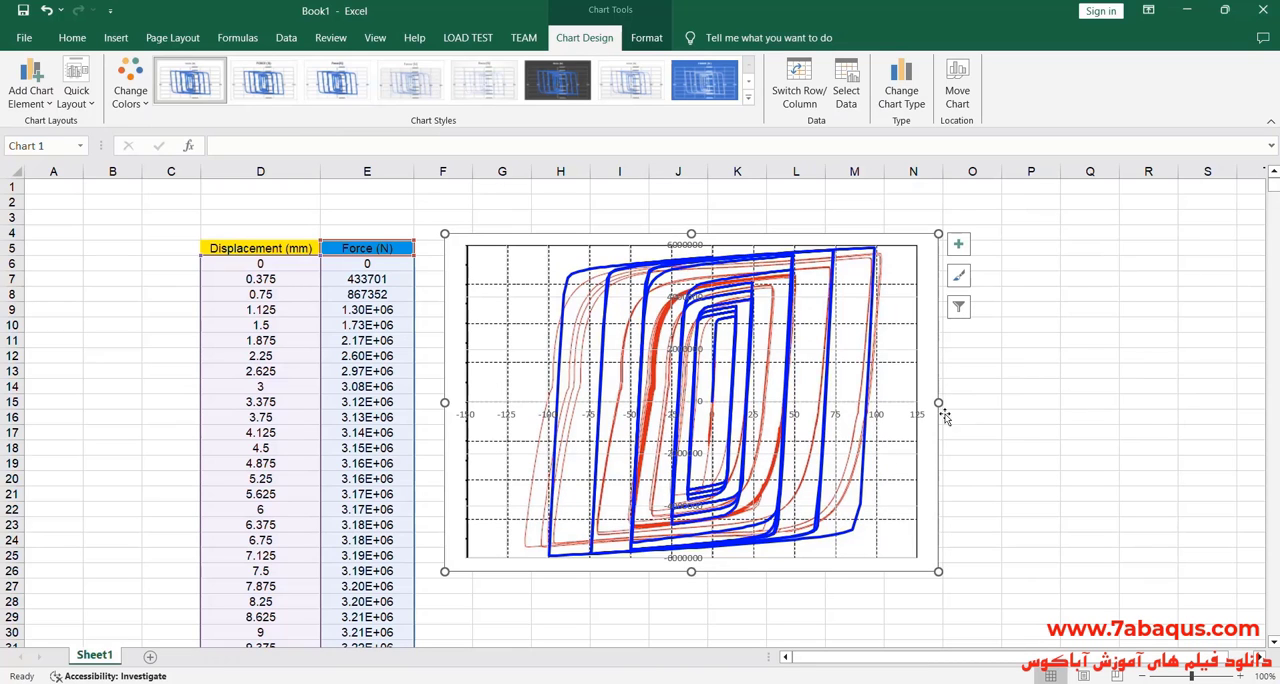
{"action": "left_click_drag", "start_coordinate": [940, 404], "coordinate": [968, 404]}
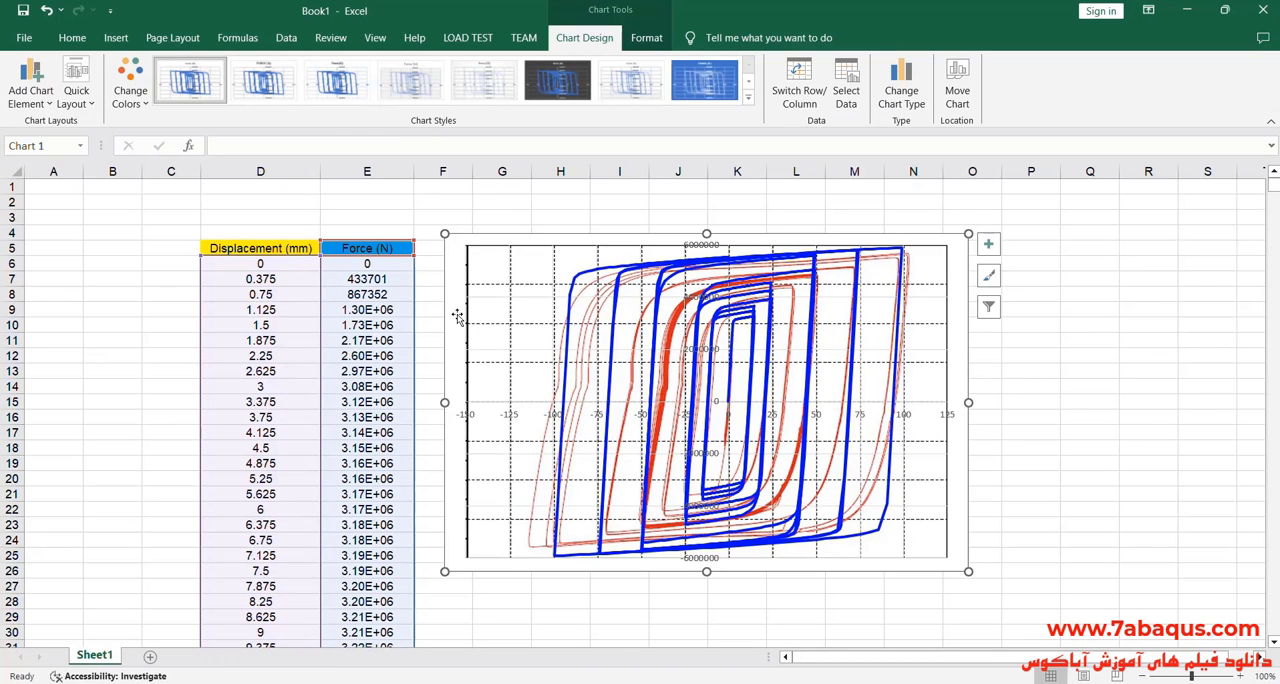
{"action": "left_click_drag", "start_coordinate": [458, 316], "coordinate": [456, 285]}
{"action": "left_click_drag", "start_coordinate": [697, 542], "coordinate": [704, 559]}
{"action": "left_click_drag", "start_coordinate": [966, 377], "coordinate": [958, 378]}
{"action": "left_click", "coordinate": [1105, 435]}
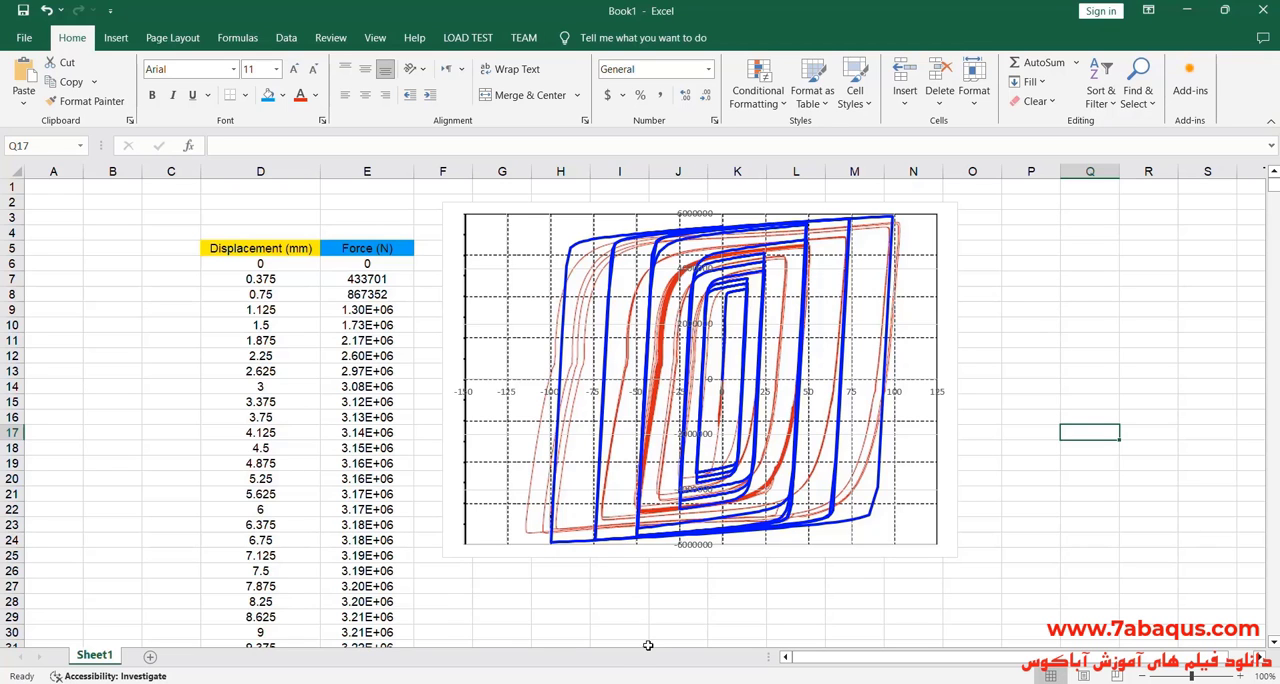
Step: Compare the overlaid chart with the experimental hysteresis curves in Fig. 7 of the paper and return to the workbook
{"action": "left_click", "coordinate": [661, 682]}
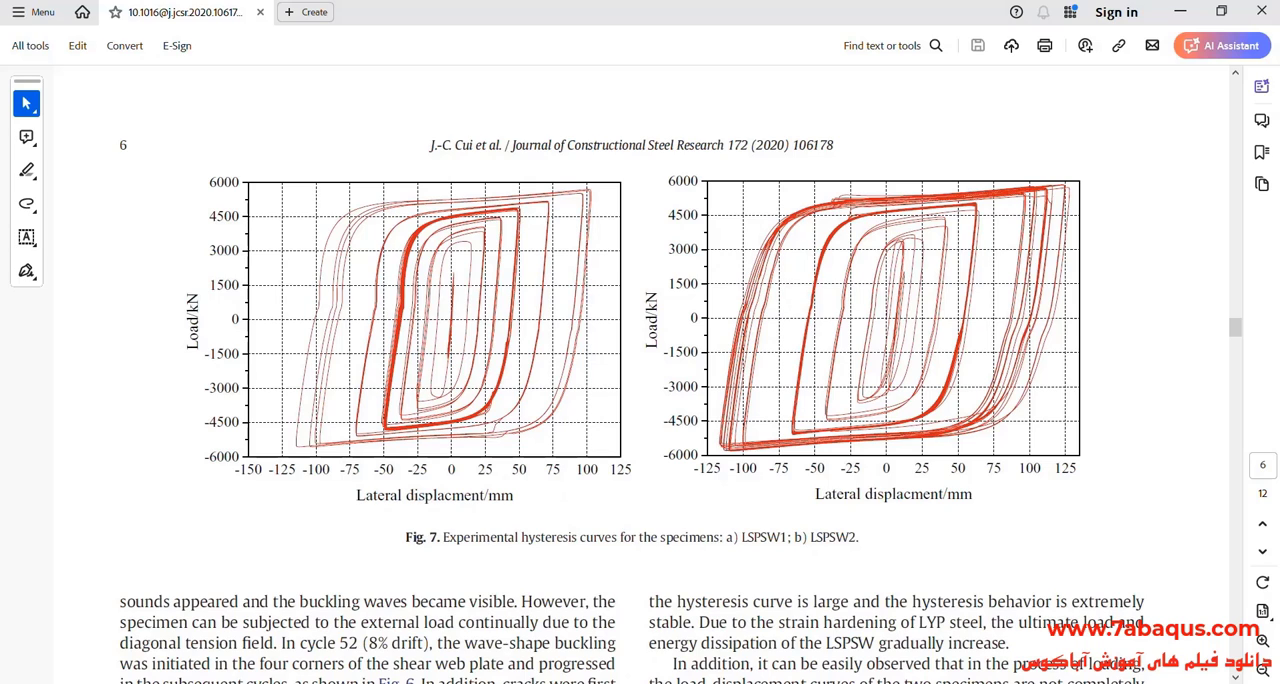
{"action": "left_click", "coordinate": [661, 682]}
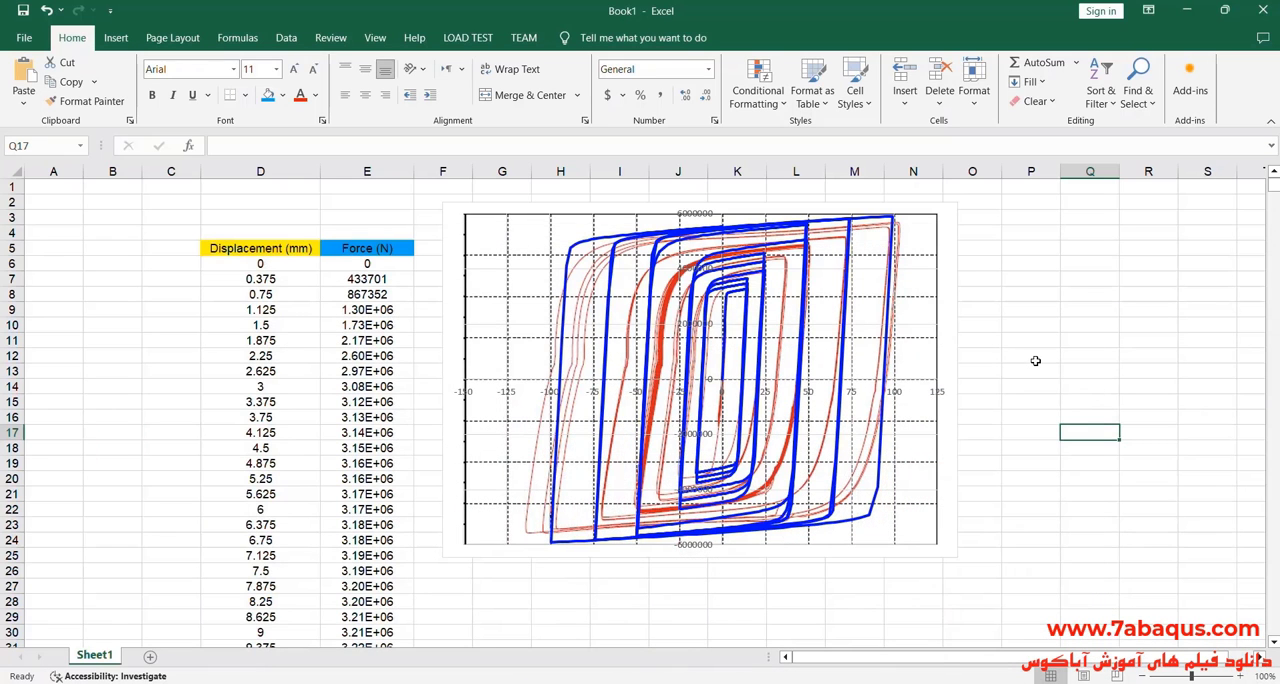